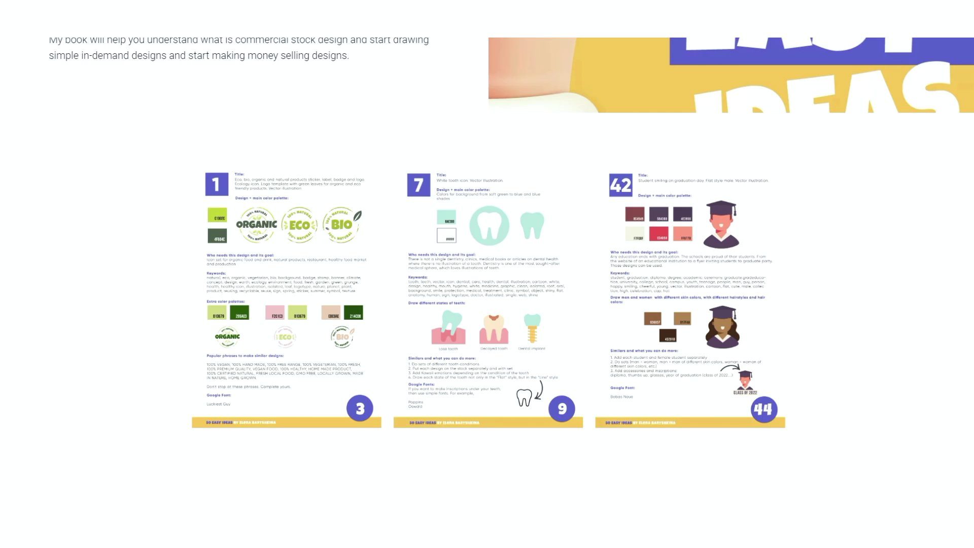
pyautogui.scroll(-3, 487, 274)
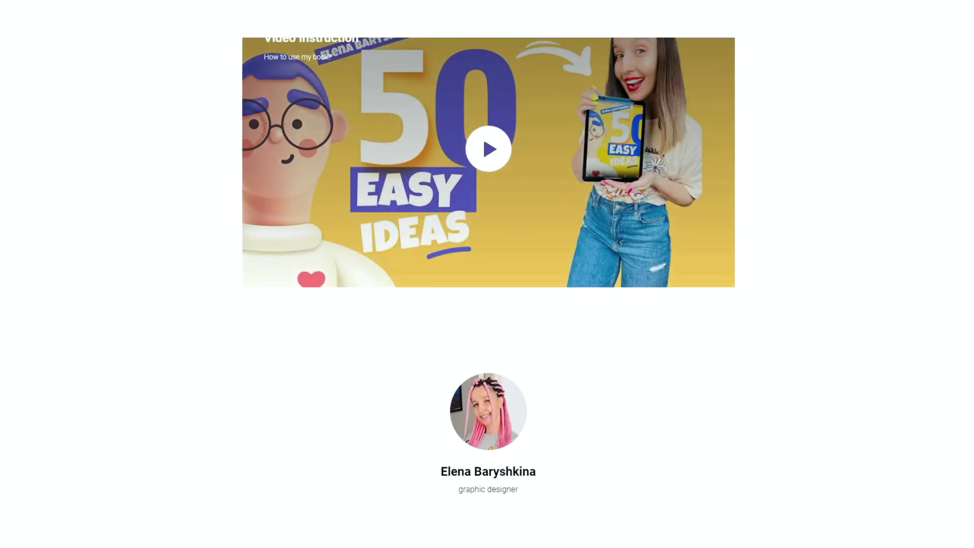
pyautogui.scroll(1, 489, 274)
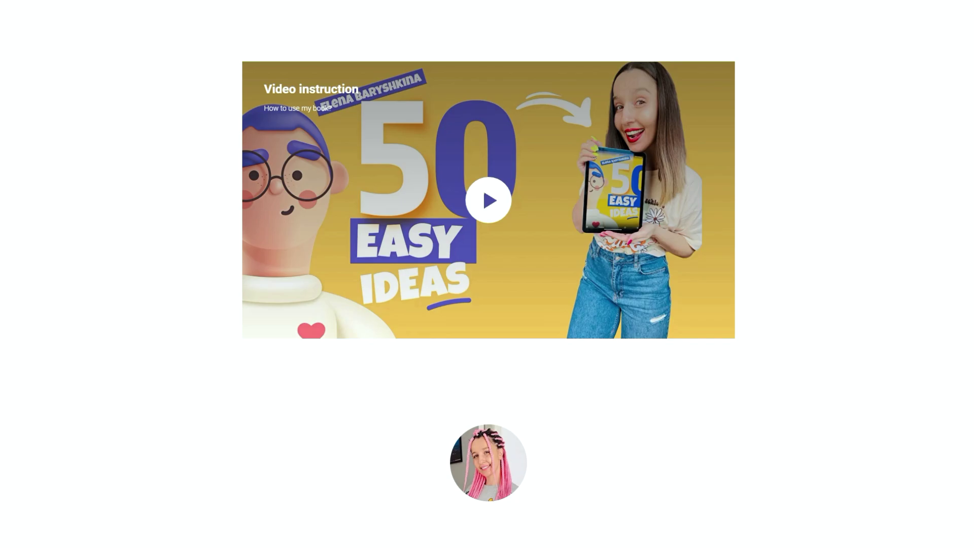
pyautogui.scroll(-6, 487, 274)
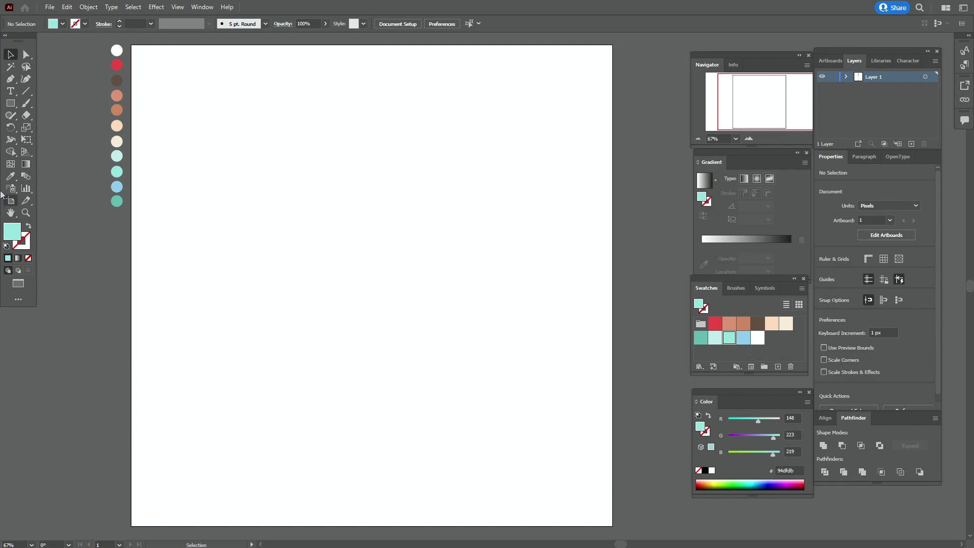
# Step: Draw an aqua rectangle 1000 px wide and about 654 px high covering the lower part of the artboard
pyautogui.click(10, 103)
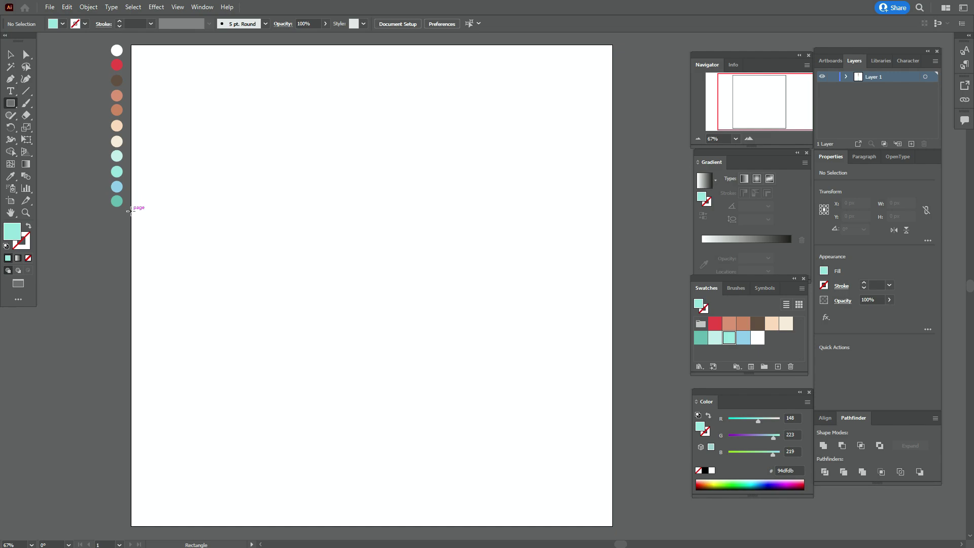
pyautogui.moveTo(130, 211); pyautogui.dragTo(612, 527)
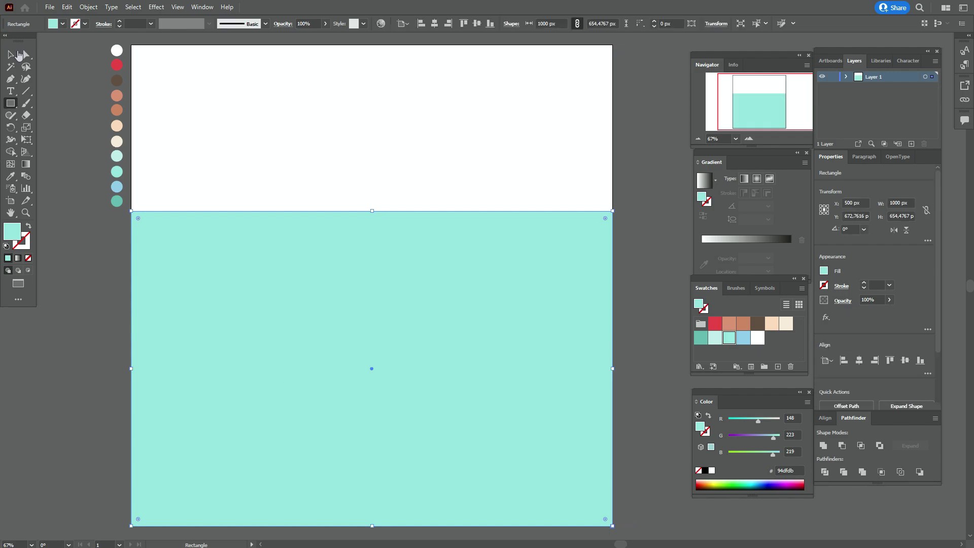
pyautogui.click(17, 54)
pyautogui.click(52, 118)
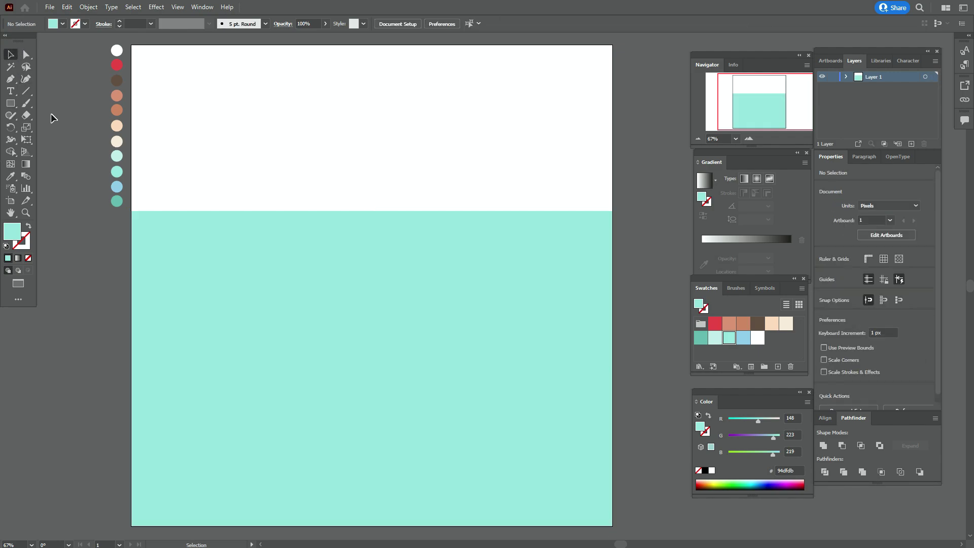
# Step: Draw a peach (#fcd6b4) strip, 1000 px by about 70 px, overlapping the aqua rectangle's upper edge, and send it to back
pyautogui.click(10, 176)
pyautogui.click(117, 126)
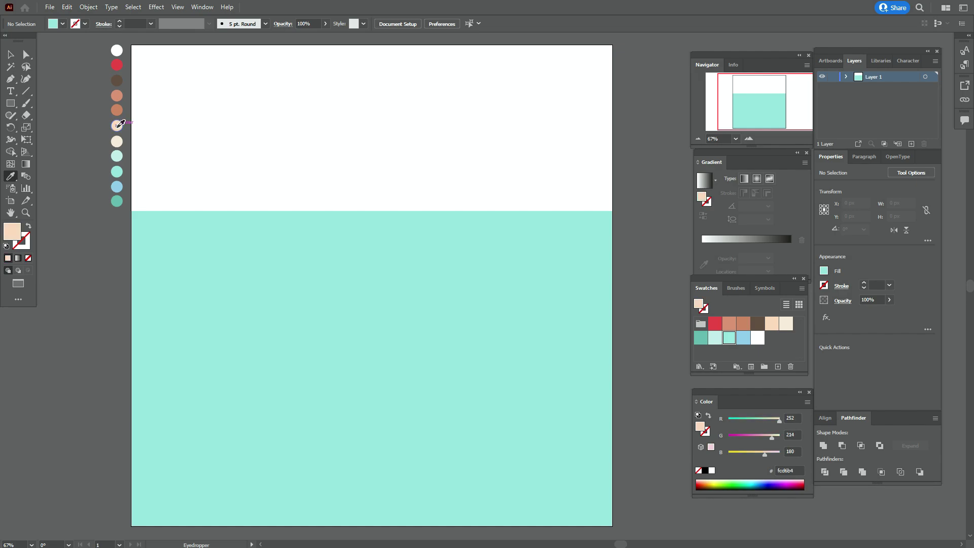
pyautogui.click(10, 105)
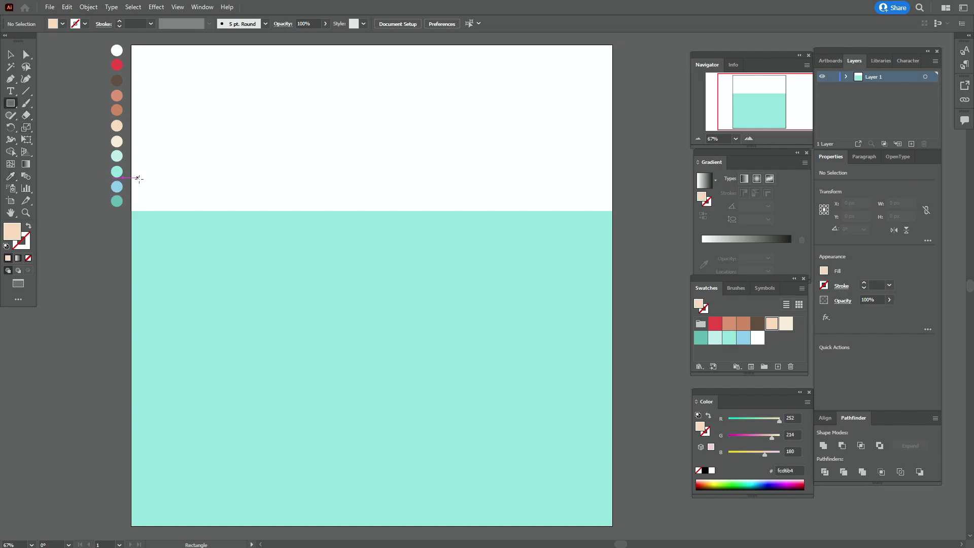
pyautogui.moveTo(132, 181); pyautogui.dragTo(613, 214)
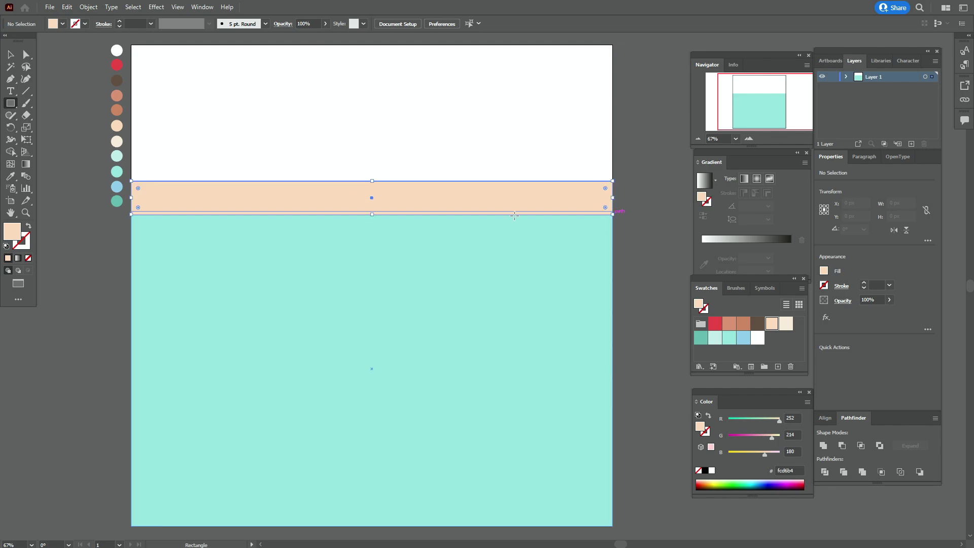
pyautogui.click(9, 54)
pyautogui.rightClick(409, 195)
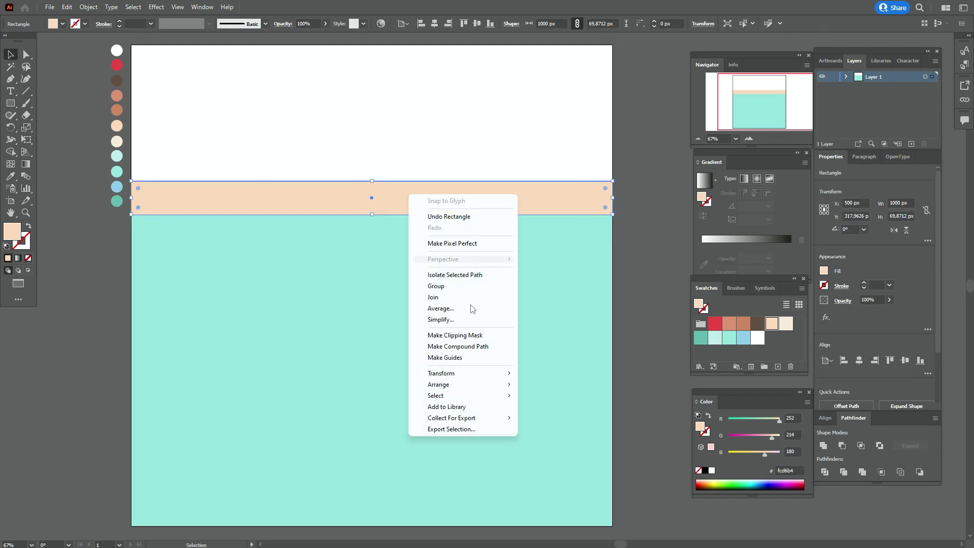
pyautogui.moveTo(481, 384)
pyautogui.click(558, 417)
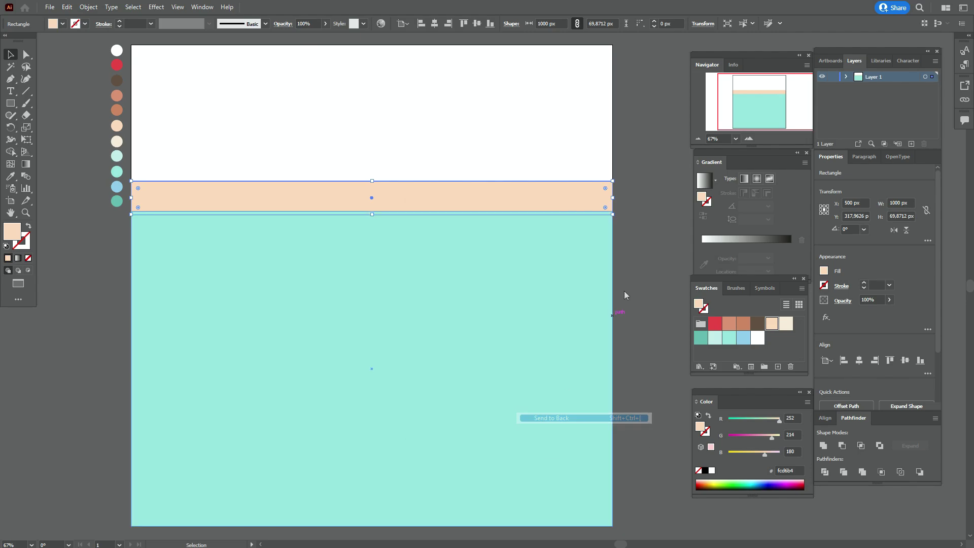
pyautogui.click(637, 266)
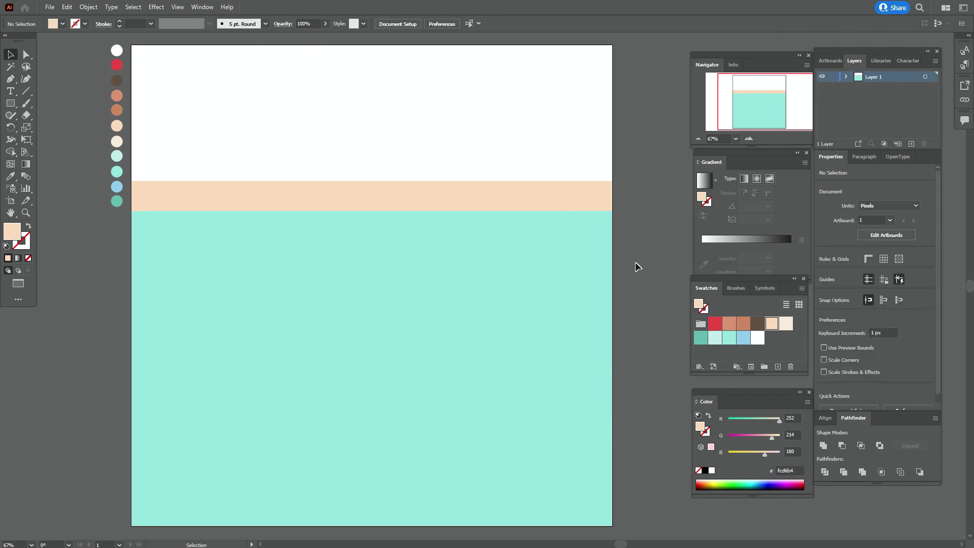
# Step: Draw a pale mint (#c3e8e6) sky rectangle, 1000 px by about 295 px, from the artboard's upper edge into the peach strip, and send it to back
pyautogui.click(10, 176)
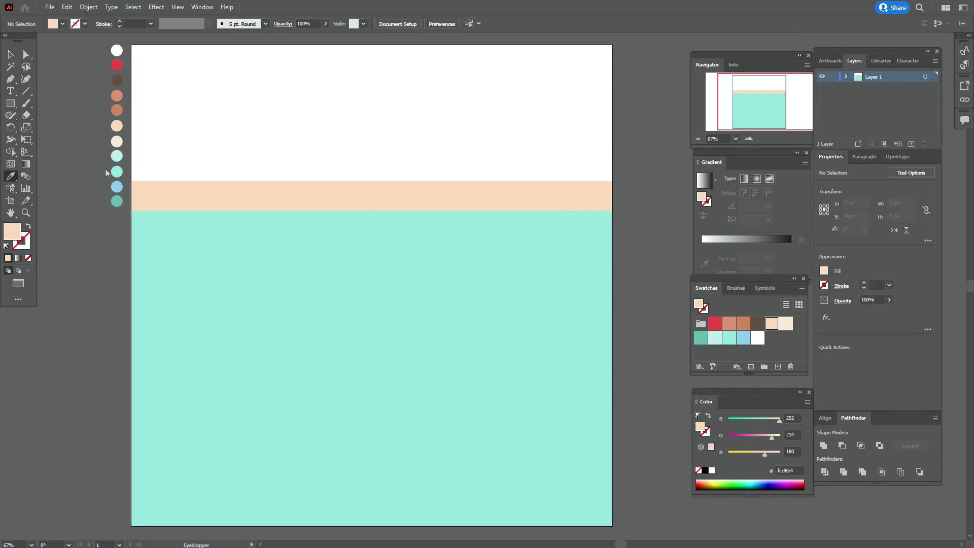
pyautogui.click(116, 155)
pyautogui.press('m')
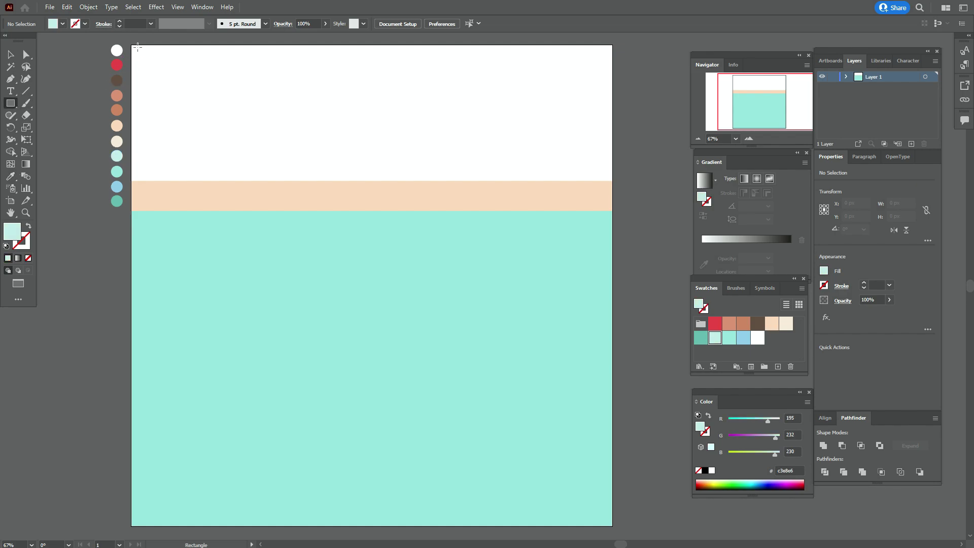
pyautogui.moveTo(131, 44); pyautogui.dragTo(613, 186)
pyautogui.press('v')
pyautogui.rightClick(405, 152)
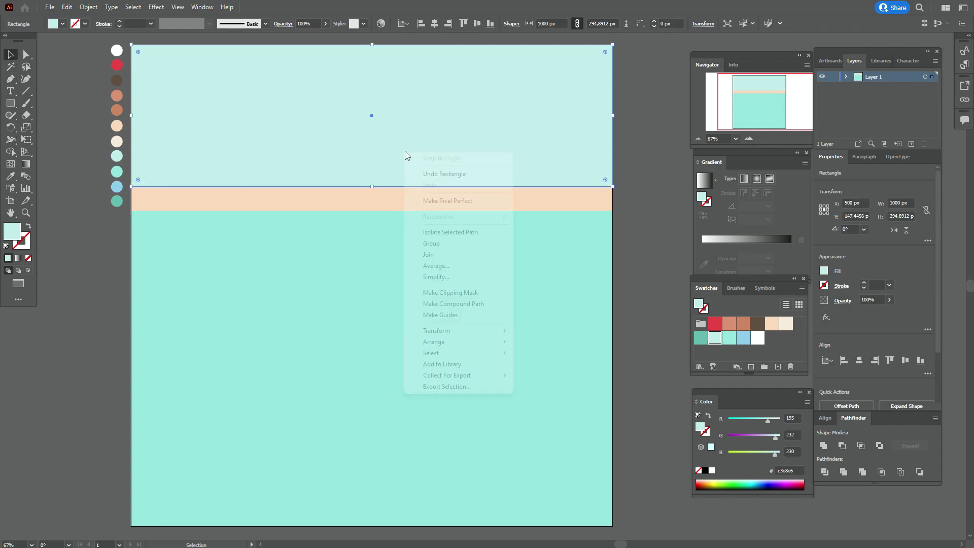
pyautogui.moveTo(463, 345)
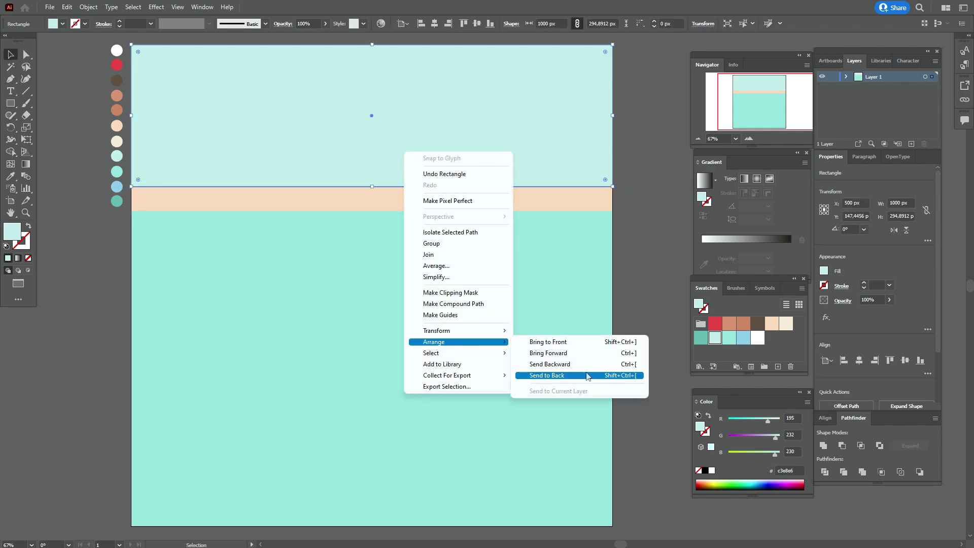
pyautogui.click(587, 375)
pyautogui.click(660, 289)
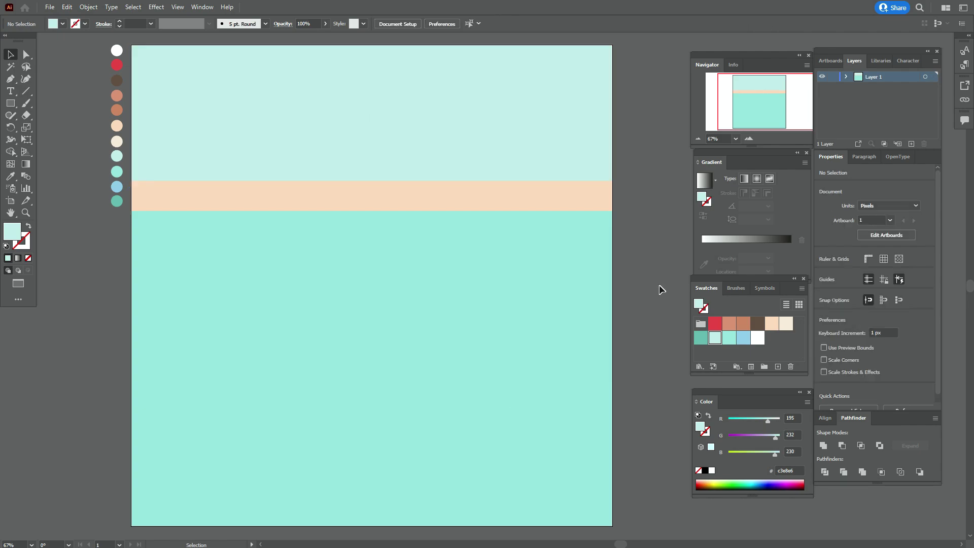
# Step: Fill the large aqua rectangle with a linear gradient at a 90° angle
pyautogui.click(533, 414)
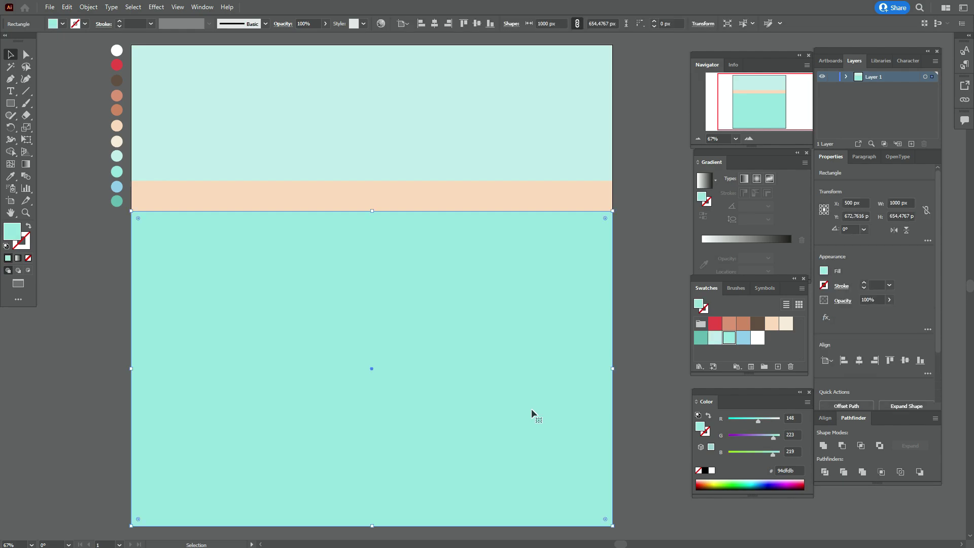
pyautogui.click(705, 180)
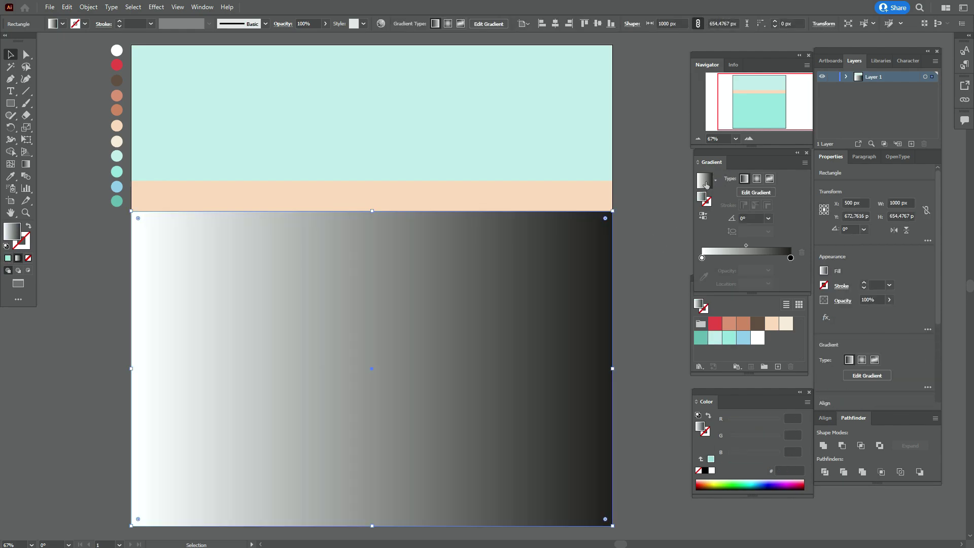
pyautogui.click(750, 218)
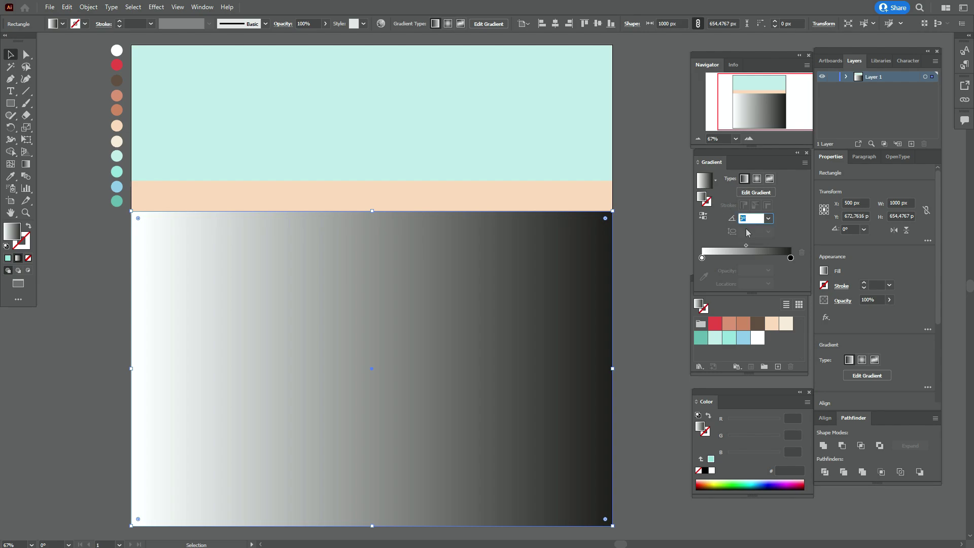
pyautogui.write('90')
pyautogui.press('Return')
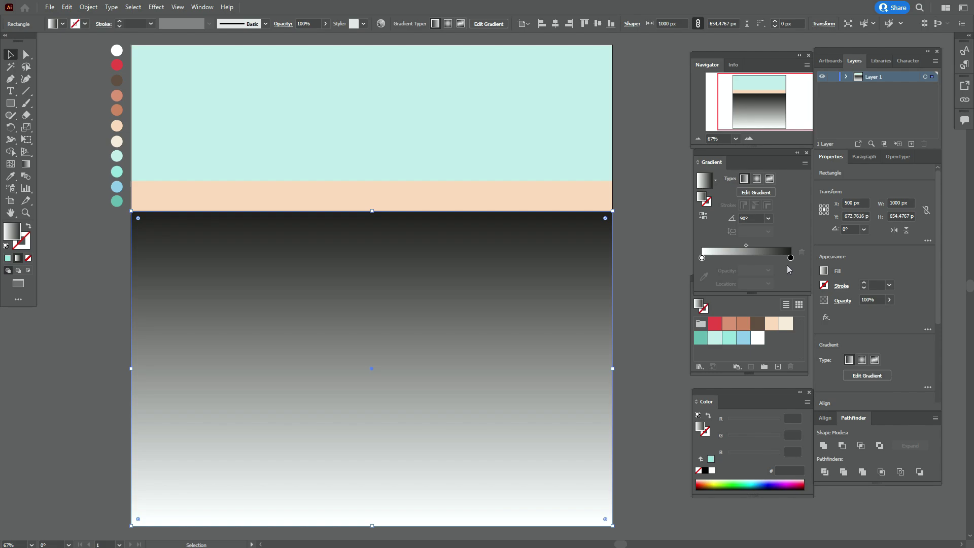
# Step: Color the water gradient from aqua (#94dfdb) at the start to light blue at the end, with the midpoint at about 57%
pyautogui.click(749, 339)
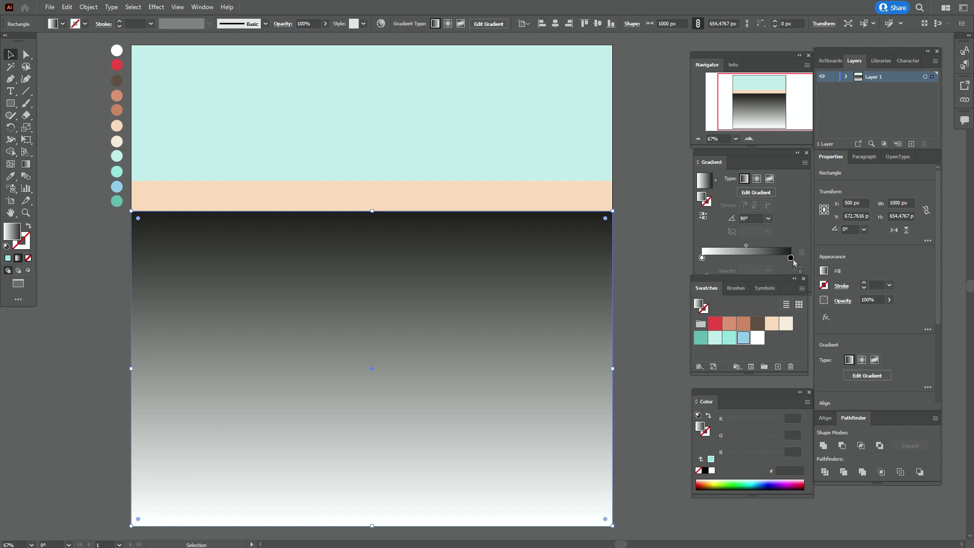
pyautogui.click(744, 337)
pyautogui.moveTo(733, 345); pyautogui.dragTo(702, 259)
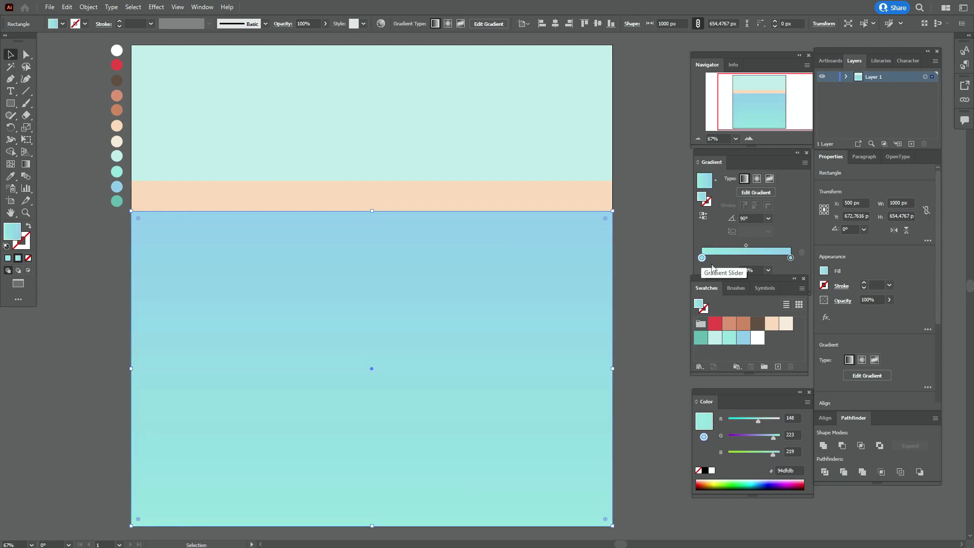
pyautogui.click(746, 246)
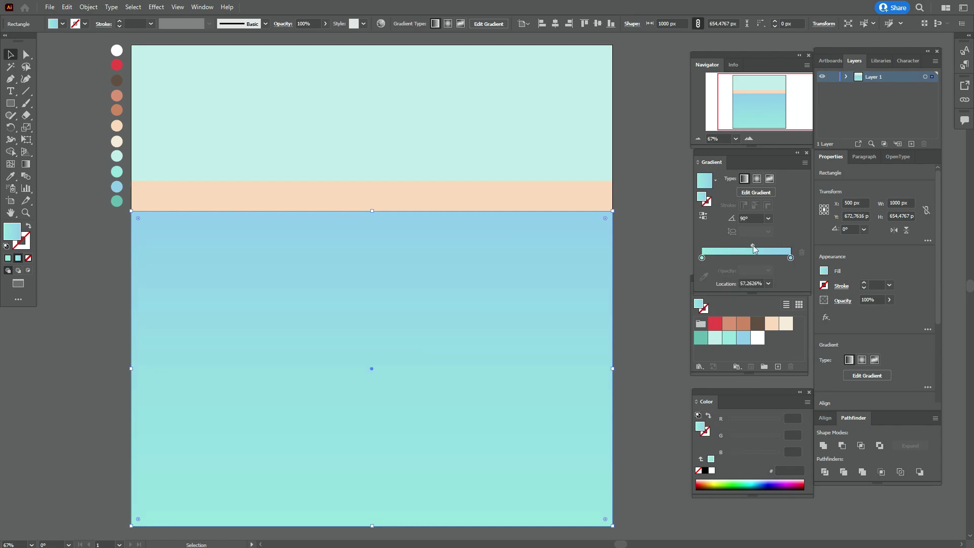
pyautogui.click(650, 254)
# Step: Apply the linear gradient to the sky rectangle and set its angle to 90°
pyautogui.click(431, 99)
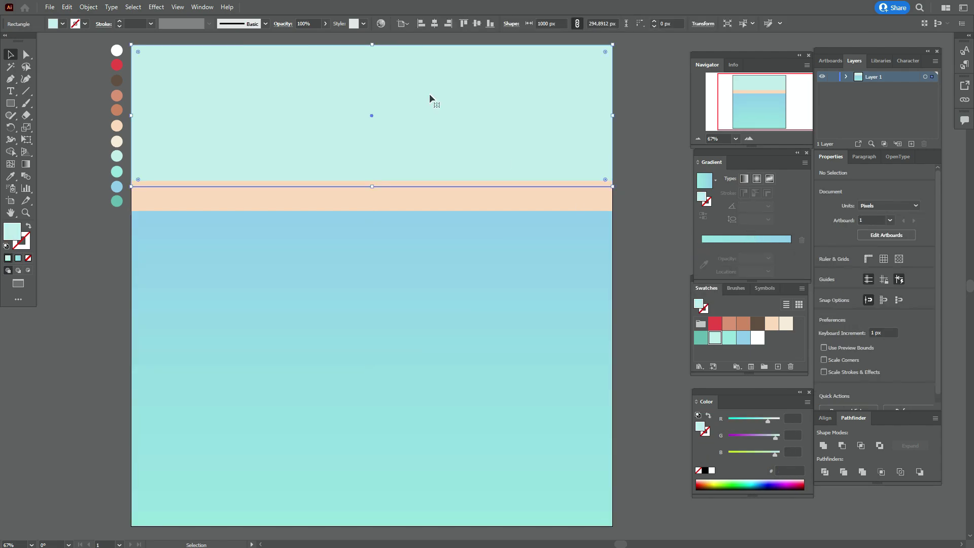
pyautogui.click(744, 178)
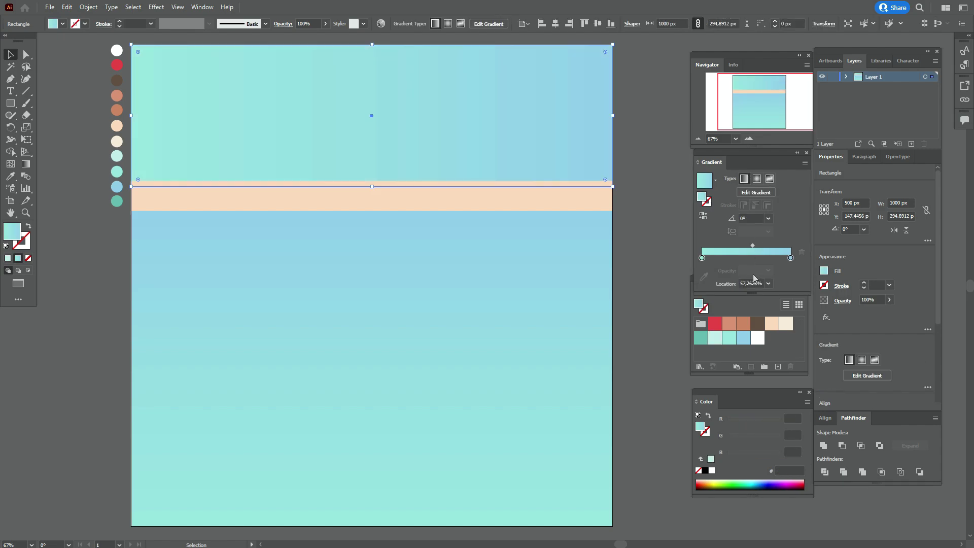
pyautogui.click(750, 221)
pyautogui.write('90')
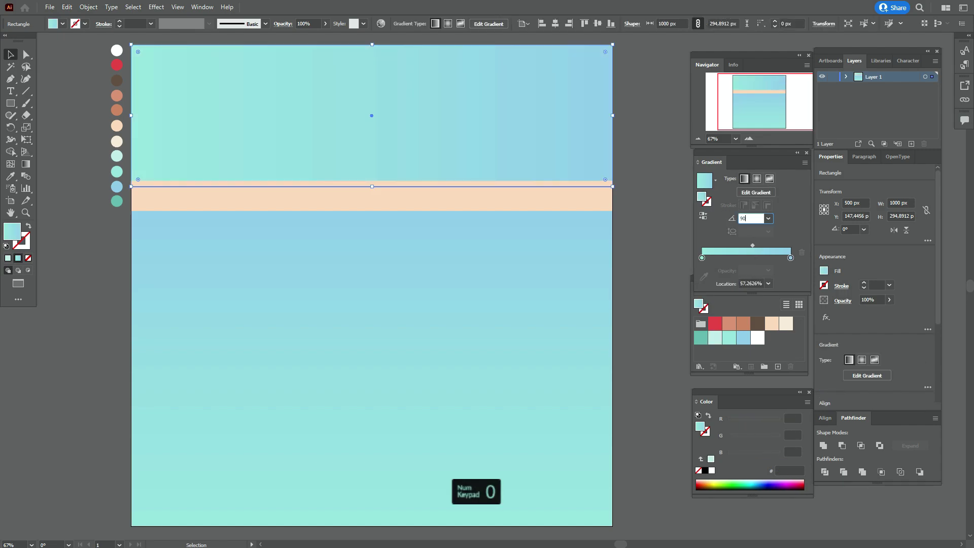
pyautogui.press('Return')
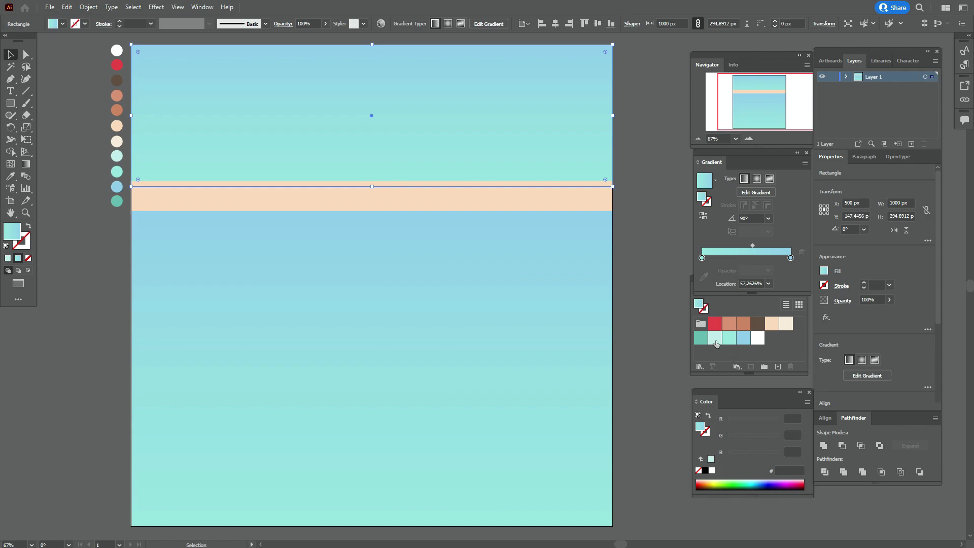
# Step: Add a pale mint (#c3e8e6) stop near the sky gradient's end, make its start cream (#f8e7d3), and move their midpoint to about 20%
pyautogui.moveTo(716, 344); pyautogui.dragTo(768, 288)
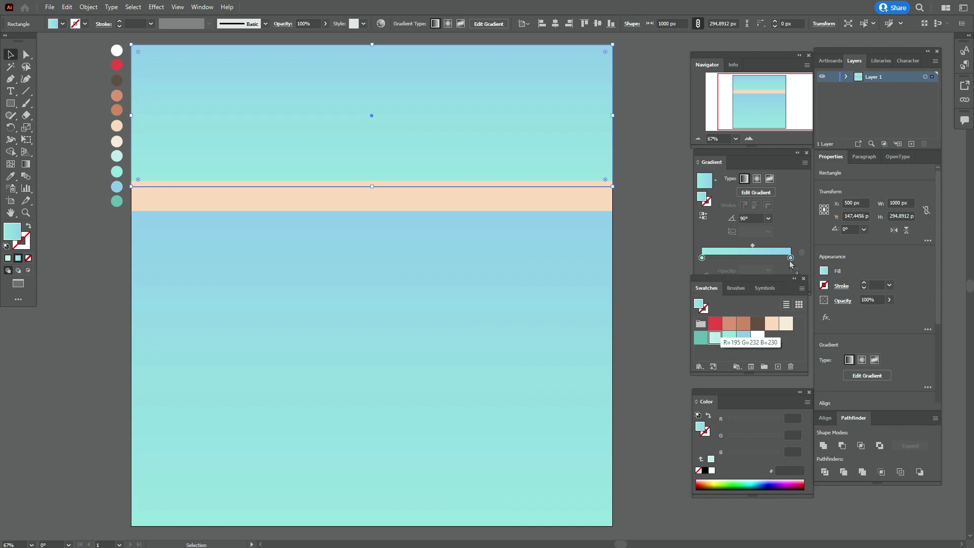
pyautogui.moveTo(790, 260); pyautogui.dragTo(789, 258)
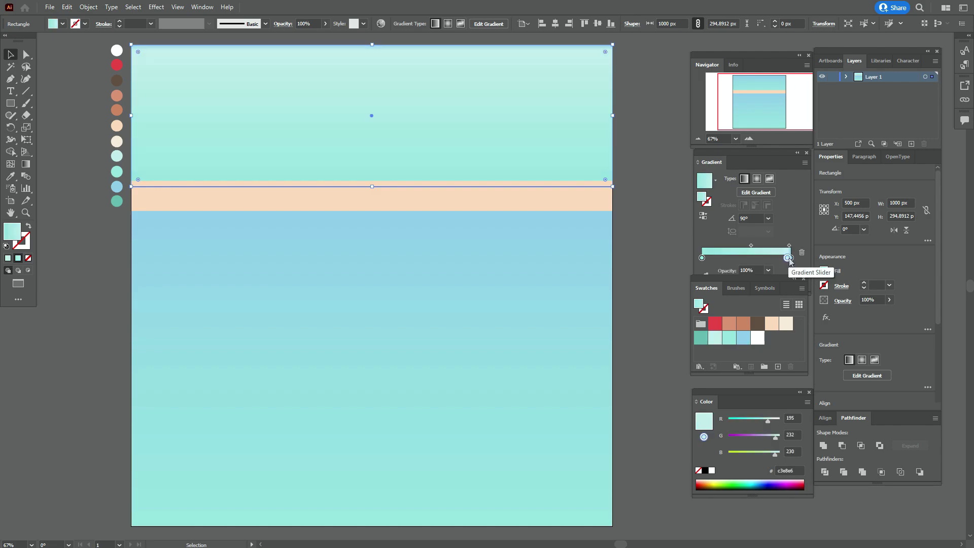
pyautogui.moveTo(787, 327); pyautogui.dragTo(703, 260)
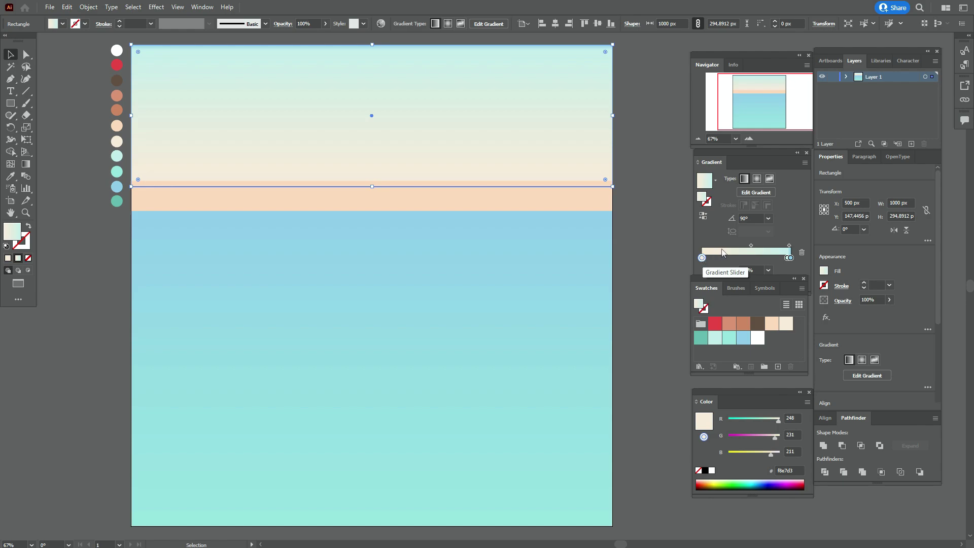
pyautogui.moveTo(751, 246); pyautogui.dragTo(721, 252)
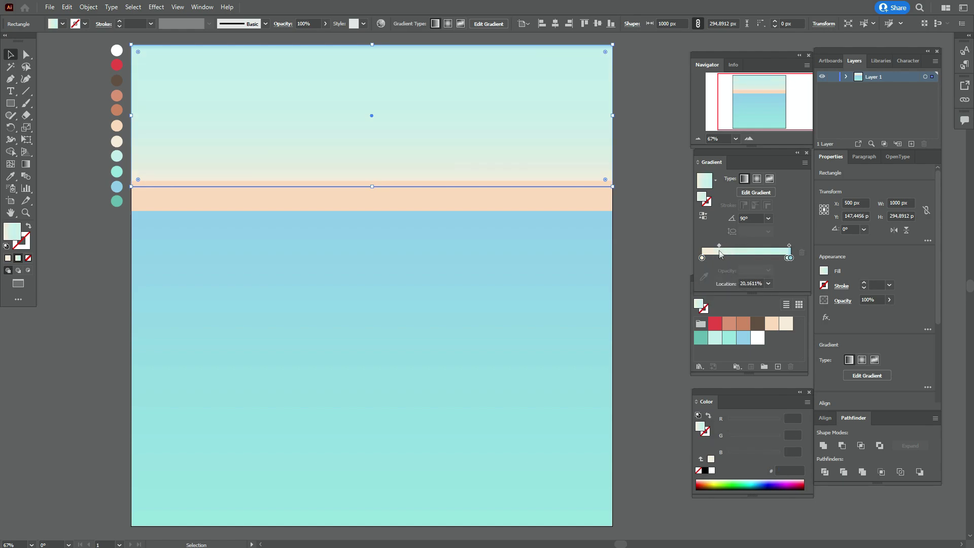
pyautogui.click(656, 263)
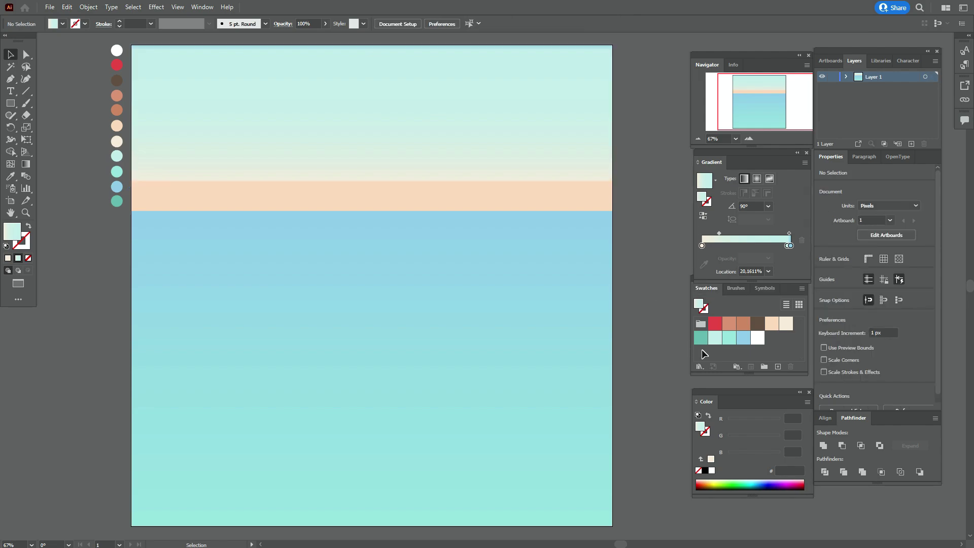
# Step: Draw a cream (#f8e7d3) circle near the middle of the sky, with its lower edge resting on the water's upper edge
pyautogui.click(786, 323)
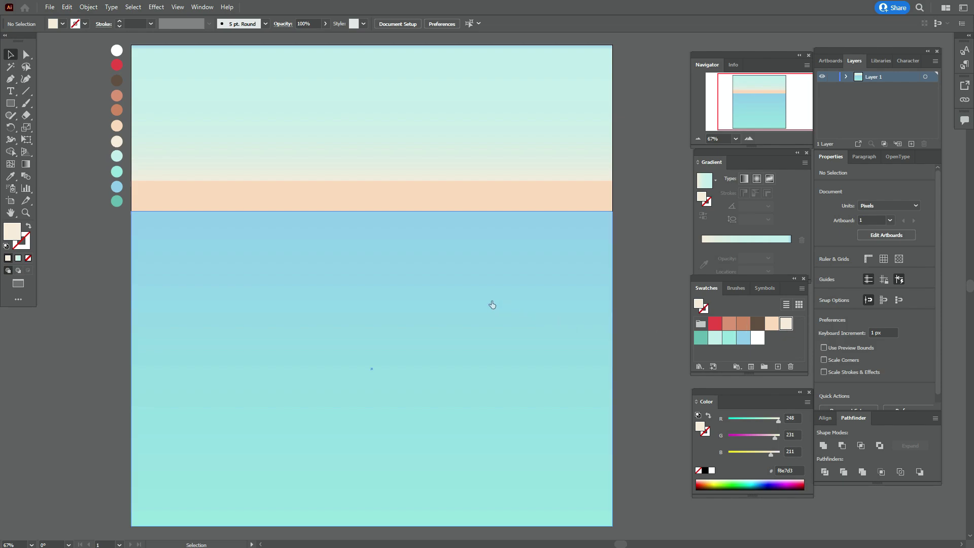
pyautogui.moveTo(11, 105); pyautogui.dragTo(28, 124)
pyautogui.moveTo(317, 83); pyautogui.dragTo(414, 212)
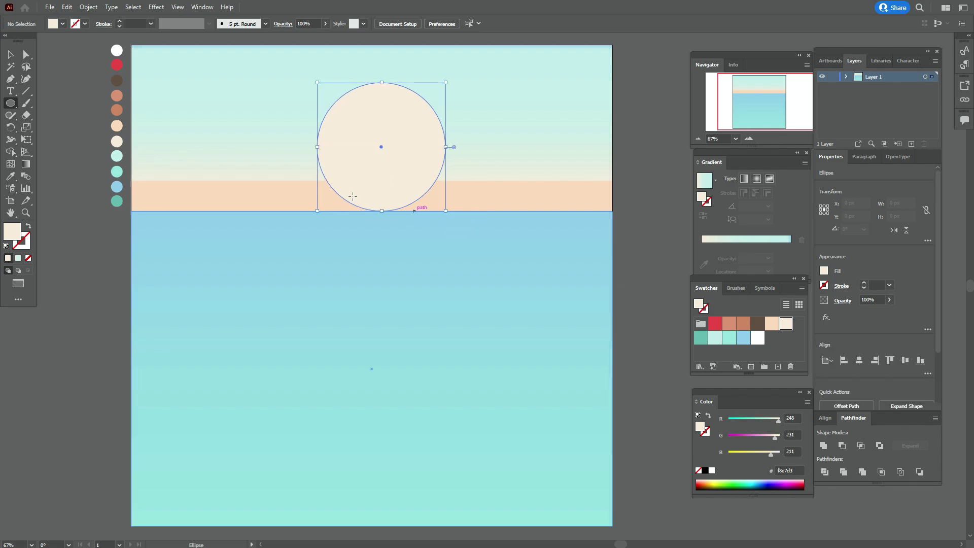
# Step: Raise the cream circle slightly and send it together with the sky rectangle to the back, behind the peach strip
pyautogui.press('v')
pyautogui.moveTo(384, 148); pyautogui.dragTo(382, 138)
pyautogui.keyDown('shift'); pyautogui.click(518, 133); pyautogui.keyUp('shift')
pyautogui.rightClick(518, 132)
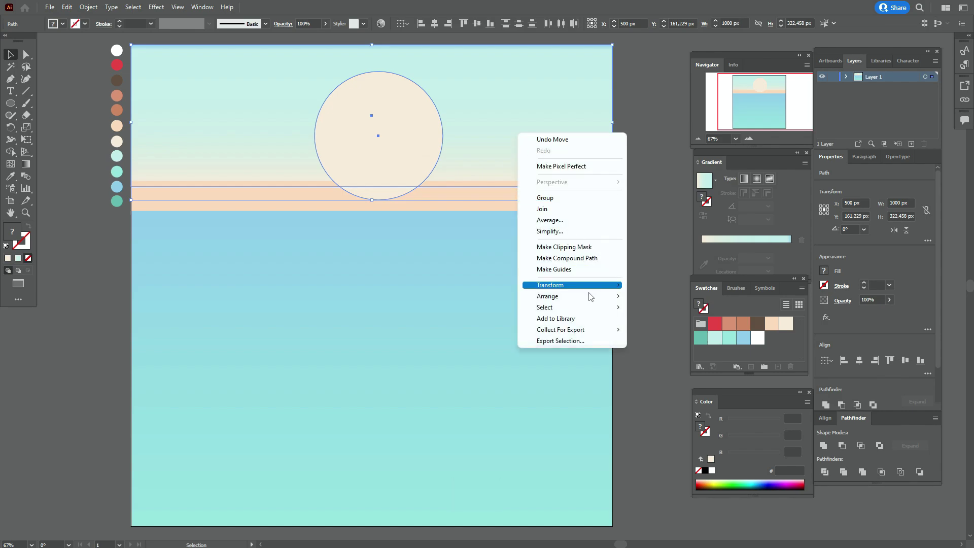
pyautogui.moveTo(583, 294)
pyautogui.click(660, 330)
pyautogui.click(637, 219)
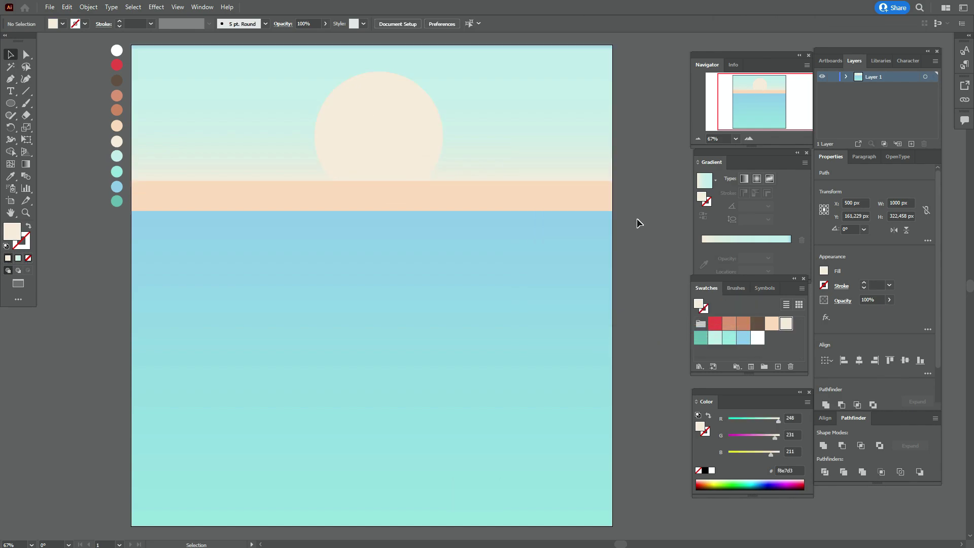
# Step: Center the cream circle horizontally on the artboard, enlarge it to about 308 px, and lower it partly behind the peach strip
pyautogui.click(412, 131)
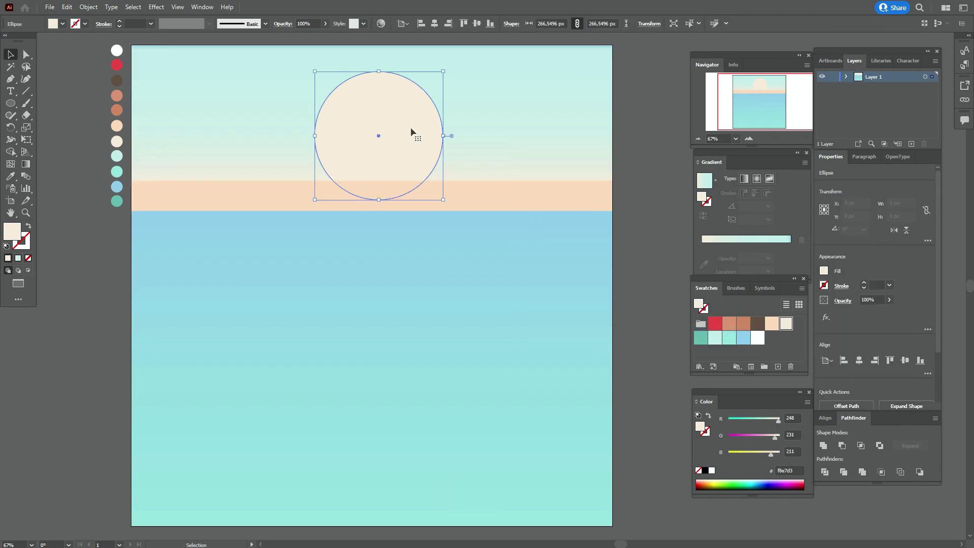
pyautogui.click(860, 363)
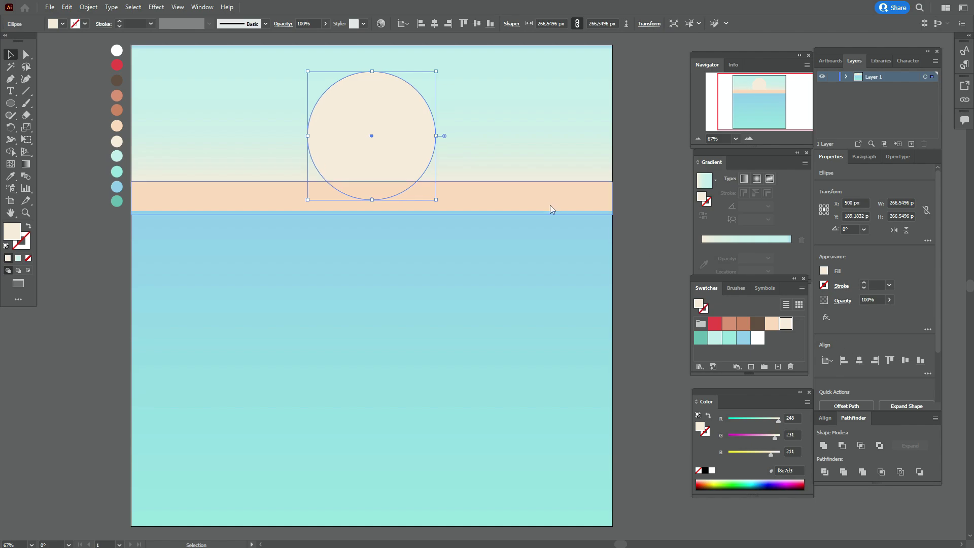
pyautogui.moveTo(436, 136); pyautogui.dragTo(428, 153)
pyautogui.hotkey('ctrl', '[')
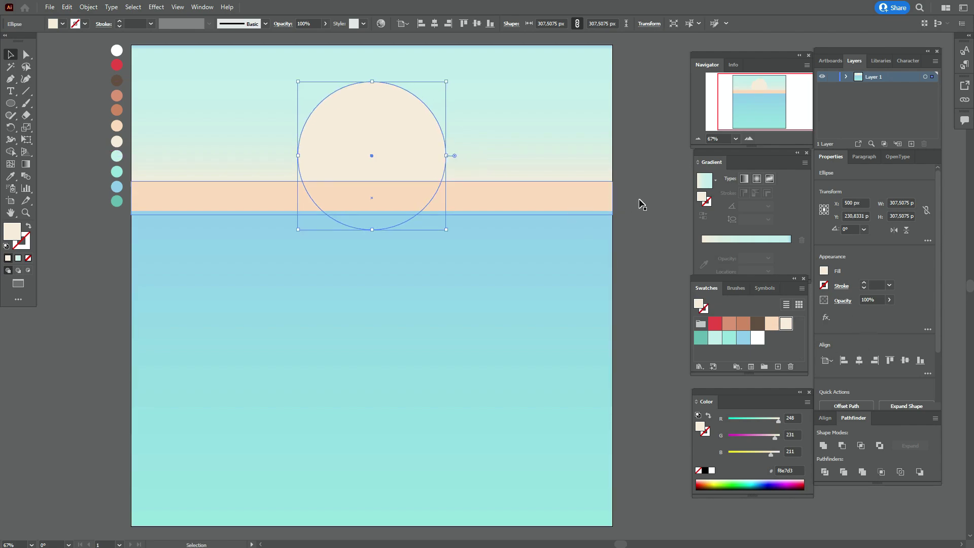
pyautogui.click(644, 203)
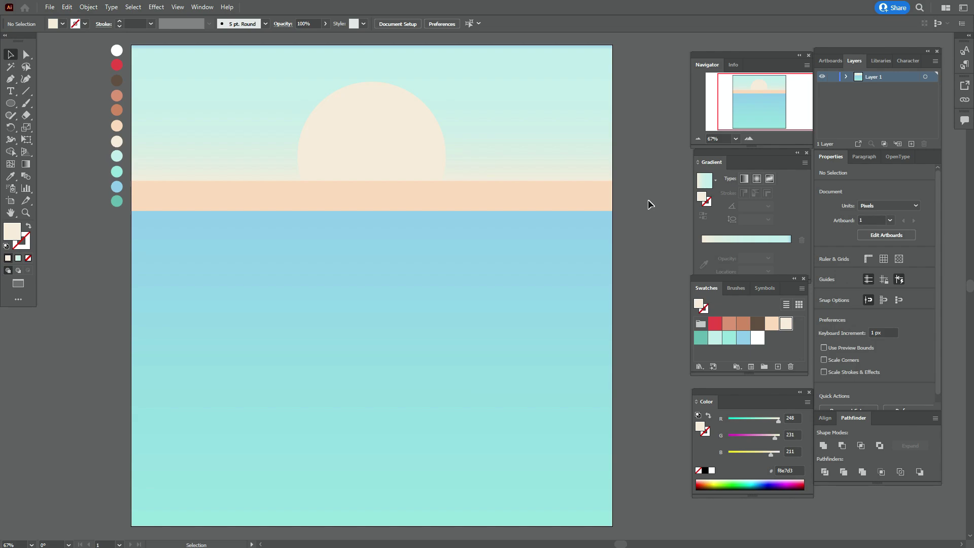
# Step: Draw a row of three overlapping white circles in the sky left of the sun, the outer two about 89 px wide
pyautogui.click(758, 339)
pyautogui.click(10, 103)
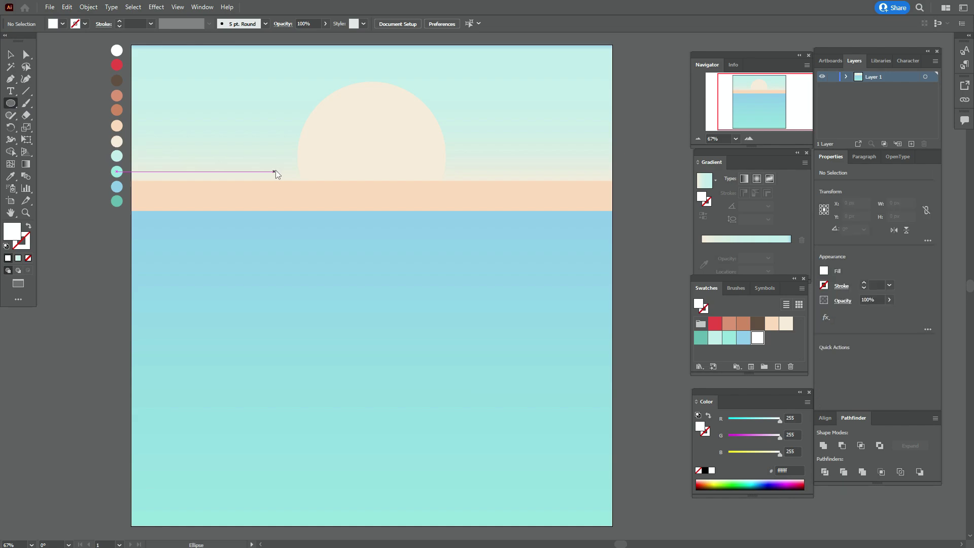
pyautogui.moveTo(167, 92); pyautogui.dragTo(210, 136)
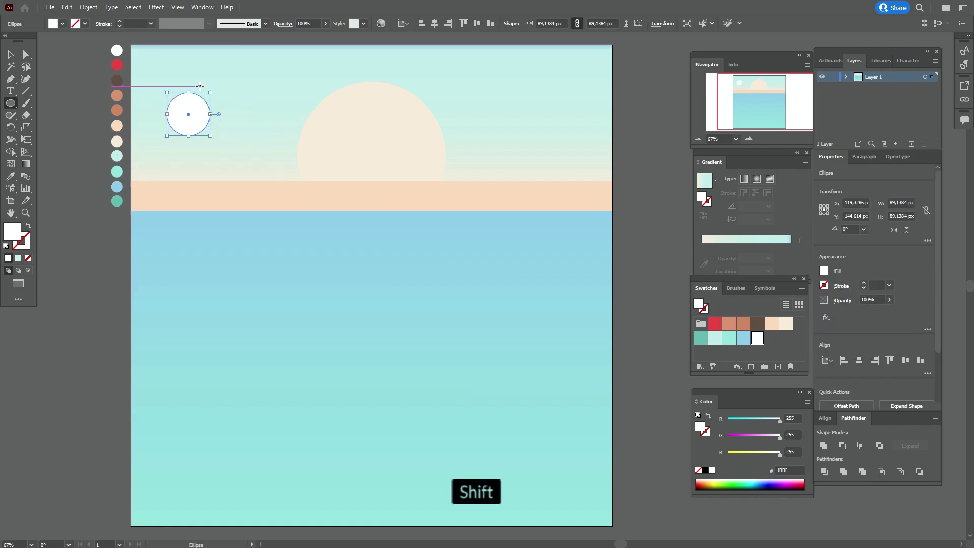
pyautogui.moveTo(201, 87); pyautogui.dragTo(252, 125)
pyautogui.press('v')
pyautogui.click(183, 123)
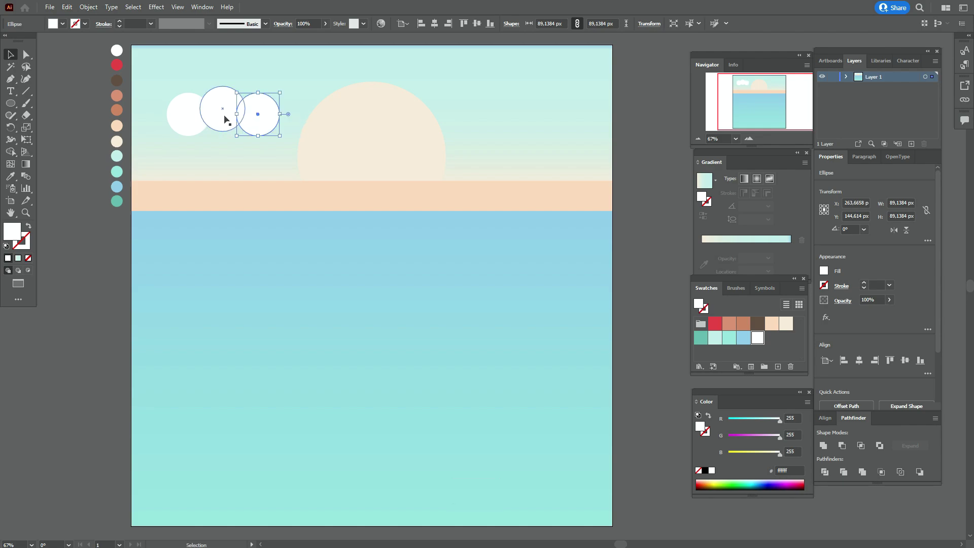
pyautogui.moveTo(179, 109); pyautogui.dragTo(184, 108)
pyautogui.moveTo(270, 110); pyautogui.dragTo(269, 112)
# Step: Unite the three white circles into one cloud shape
pyautogui.keyDown('shift'); pyautogui.click(200, 120); pyautogui.keyUp('shift')
pyautogui.keyDown('shift'); pyautogui.click(226, 121); pyautogui.keyUp('shift')
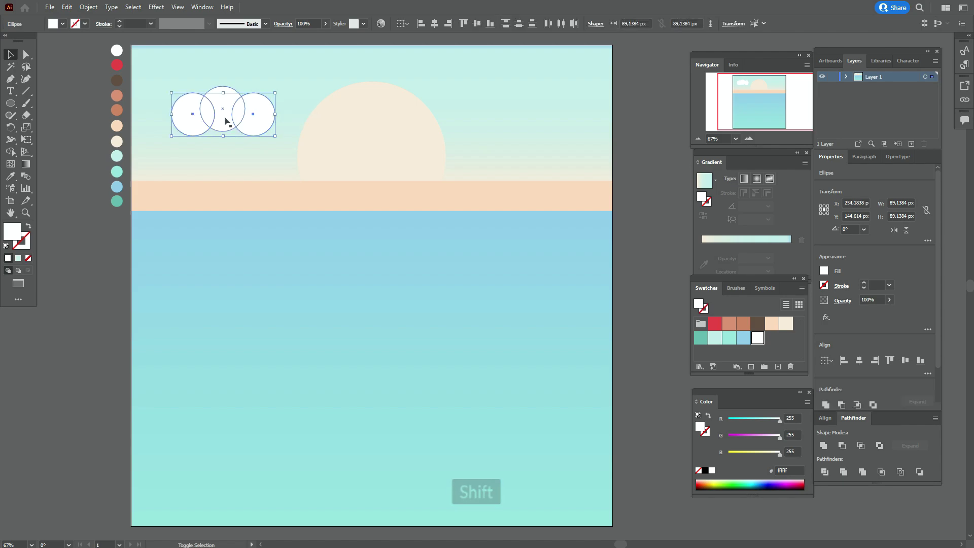
pyautogui.keyDown('shift'); pyautogui.click(225, 118); pyautogui.keyUp('shift')
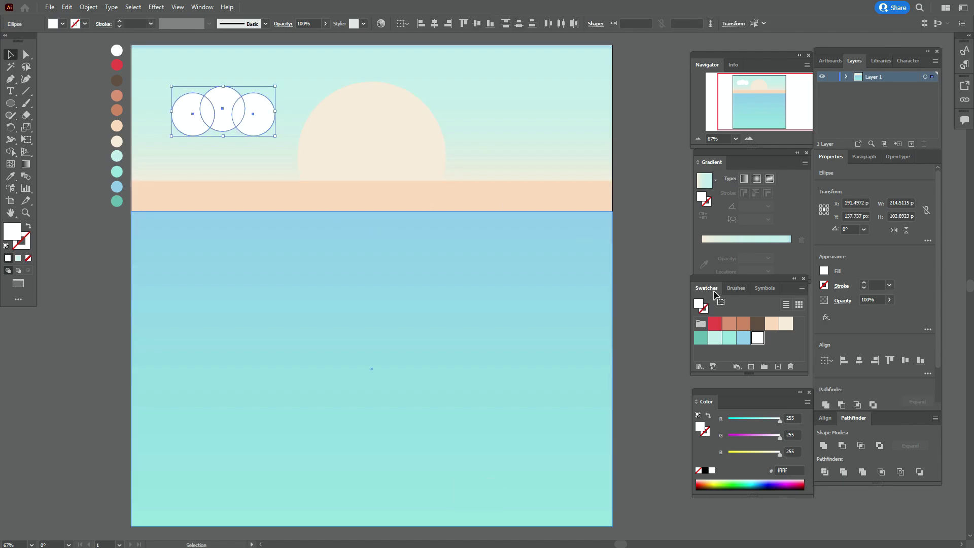
pyautogui.click(823, 445)
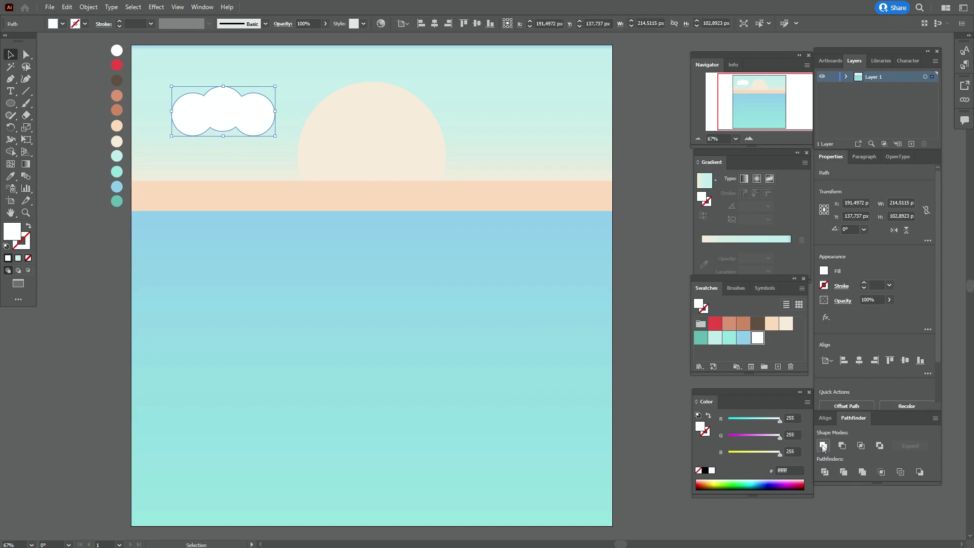
# Step: Give the cloud a flat base by intersecting it with a rectangle about 287 × 73 px drawn over its upper part
pyautogui.click(9, 105)
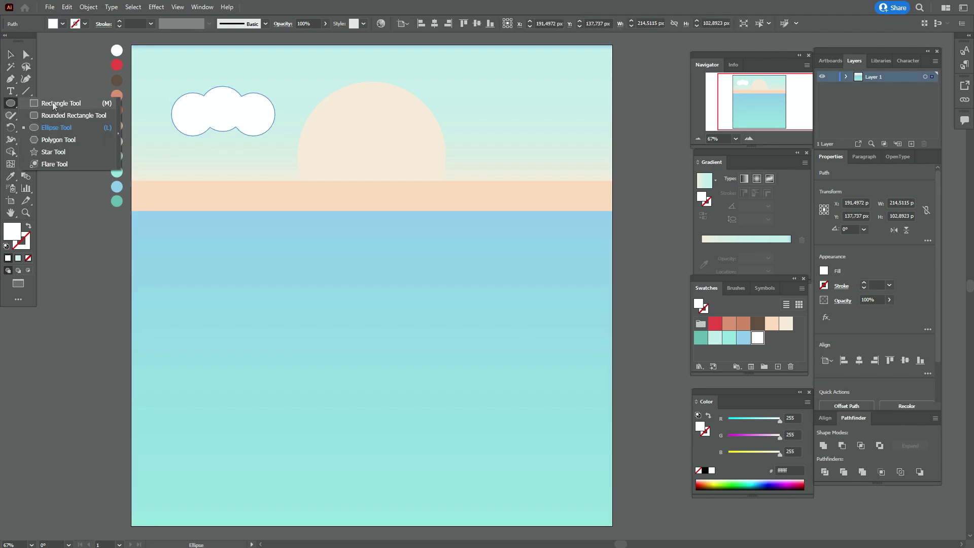
pyautogui.click(53, 103)
pyautogui.moveTo(160, 75); pyautogui.dragTo(297, 110)
pyautogui.click(9, 55)
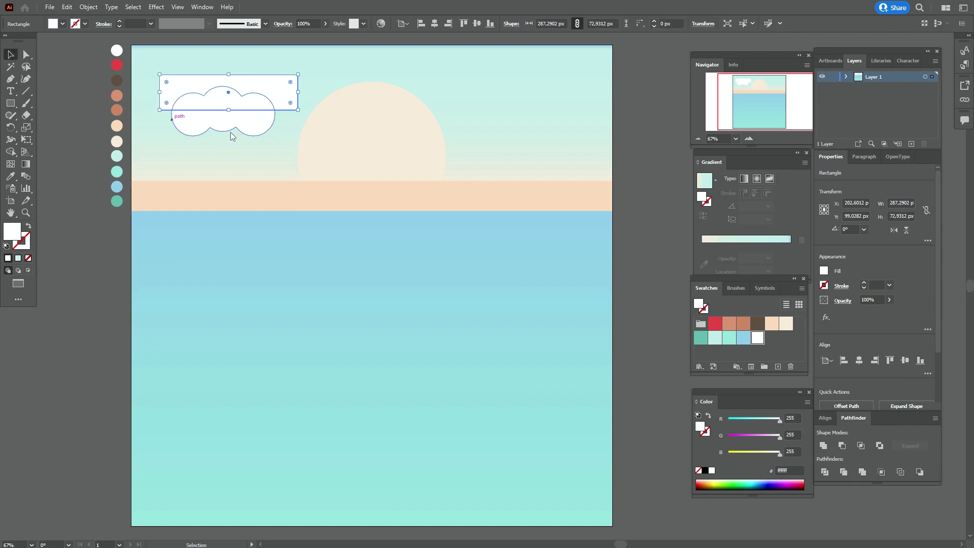
pyautogui.moveTo(278, 100); pyautogui.dragTo(273, 91)
pyautogui.keyDown('shift'); pyautogui.click(266, 122); pyautogui.keyUp('shift')
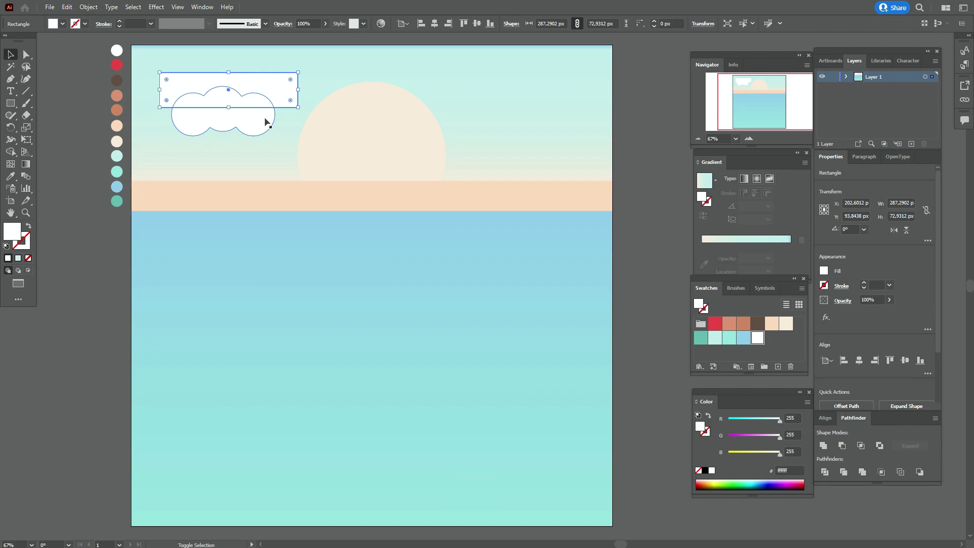
pyautogui.keyDown('shift'); pyautogui.click(266, 121); pyautogui.keyUp('shift')
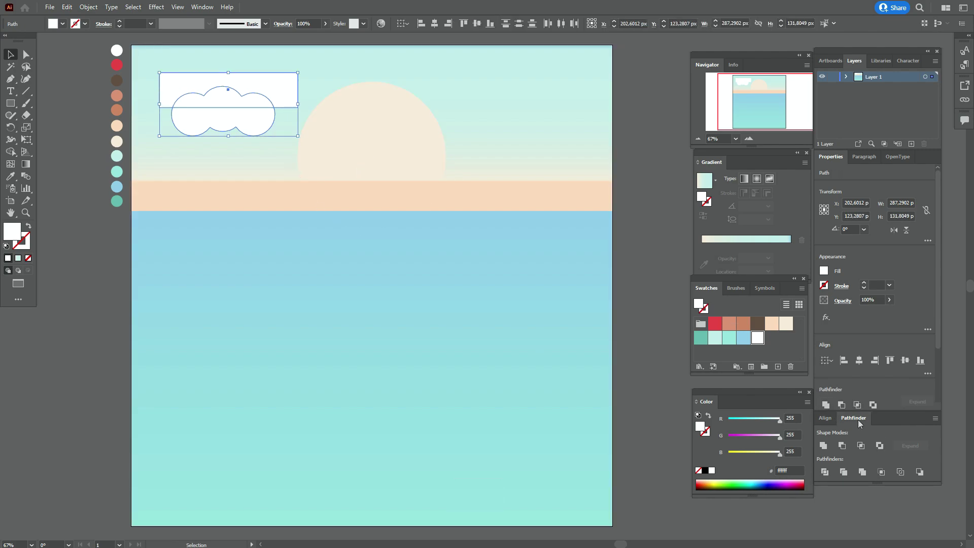
pyautogui.click(867, 448)
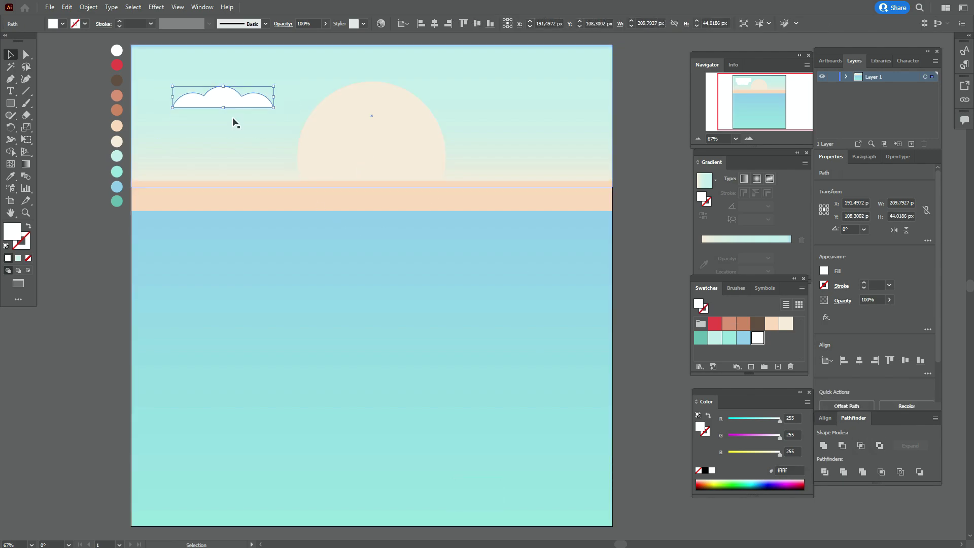
# Step: Shrink the cloud and raise it, placing a copy about 127 × 20 px below it and a full-size copy right of the sun
pyautogui.moveTo(225, 87)
pyautogui.mouseDown()
pyautogui.moveTo(267, 102)
pyautogui.moveTo(224, 93)
pyautogui.mouseUp()
pyautogui.moveTo(219, 90); pyautogui.dragTo(251, 128)
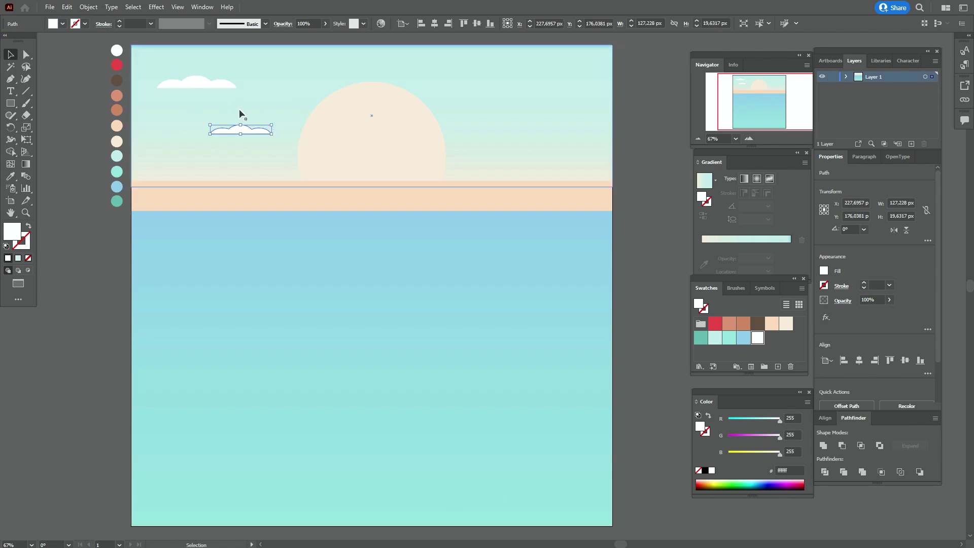
pyautogui.moveTo(226, 89); pyautogui.dragTo(562, 93)
pyautogui.click(640, 113)
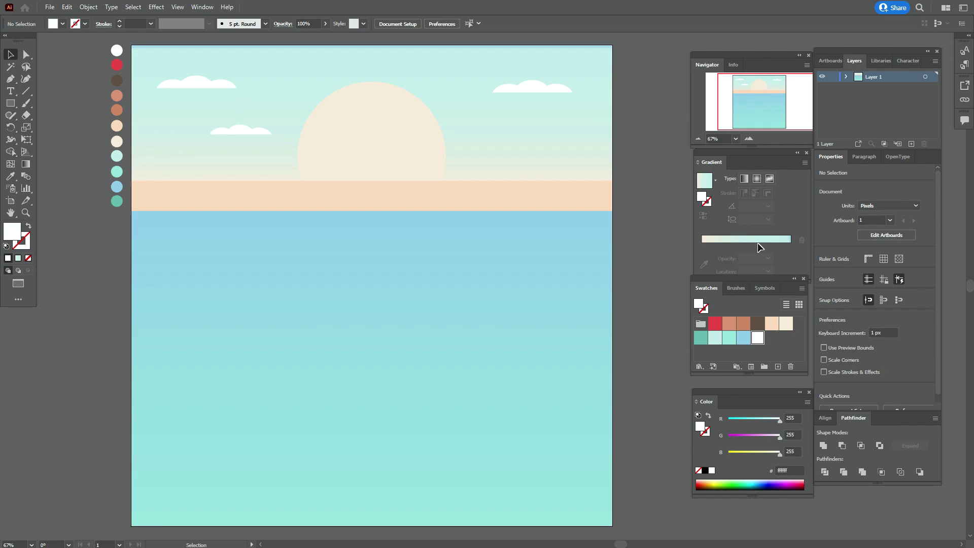
# Step: Draw a terracotta (#ce835d) three-peaked mountain range about 297 × 103 px with the Pen tool, on the peach strip's upper edge at the artboard's right side
pyautogui.click(741, 324)
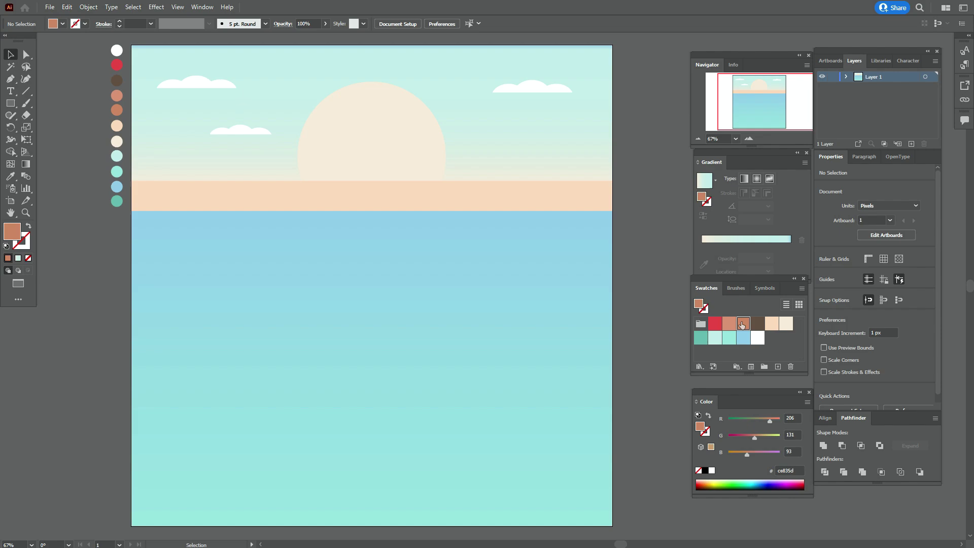
pyautogui.click(25, 213)
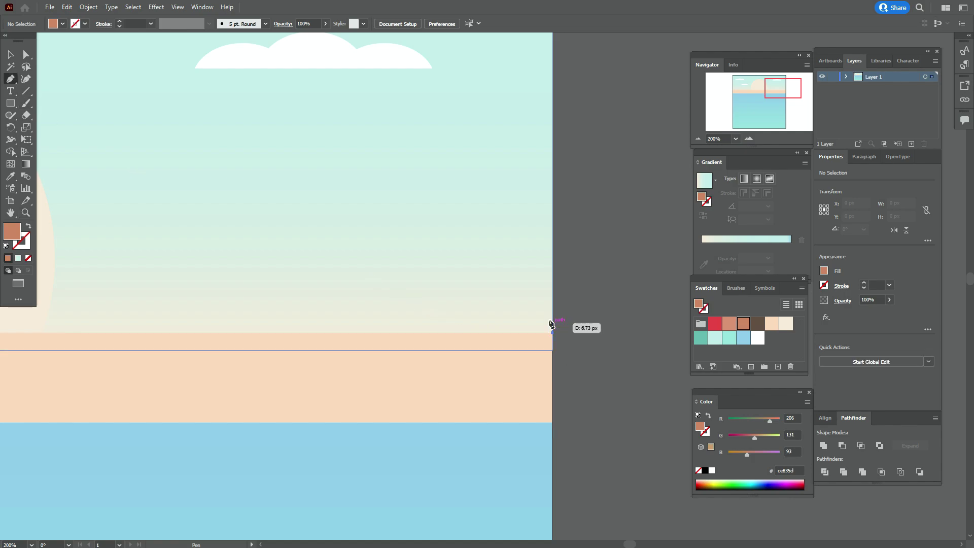
pyautogui.moveTo(553, 333); pyautogui.dragTo(426, 213)
pyautogui.click(426, 215)
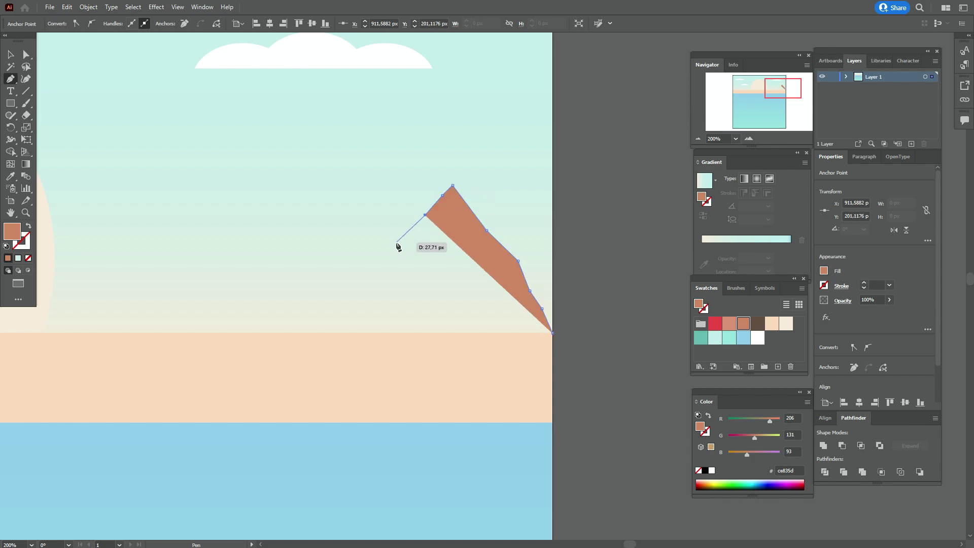
pyautogui.moveTo(396, 242); pyautogui.dragTo(358, 265)
pyautogui.moveTo(358, 263); pyautogui.dragTo(319, 226)
pyautogui.click(313, 222)
pyautogui.click(286, 252)
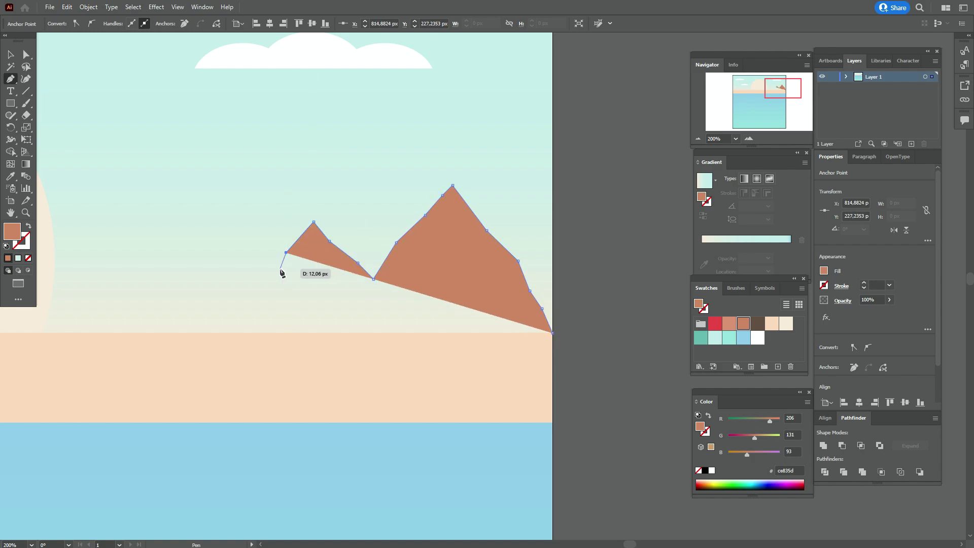
pyautogui.moveTo(280, 268); pyautogui.dragTo(259, 292)
pyautogui.click(257, 289)
pyautogui.click(233, 263)
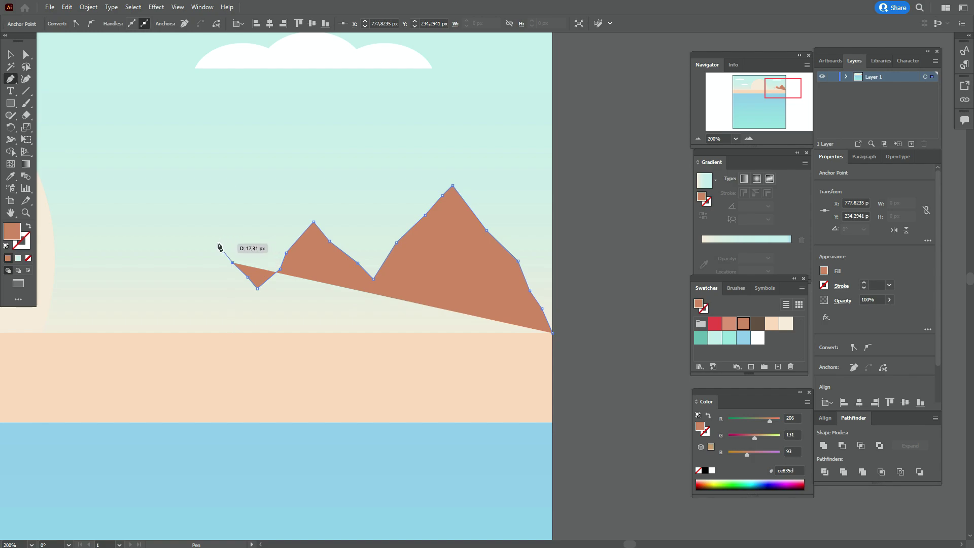
pyautogui.click(219, 247)
pyautogui.click(202, 228)
pyautogui.click(195, 247)
pyautogui.moveTo(181, 270); pyautogui.dragTo(167, 290)
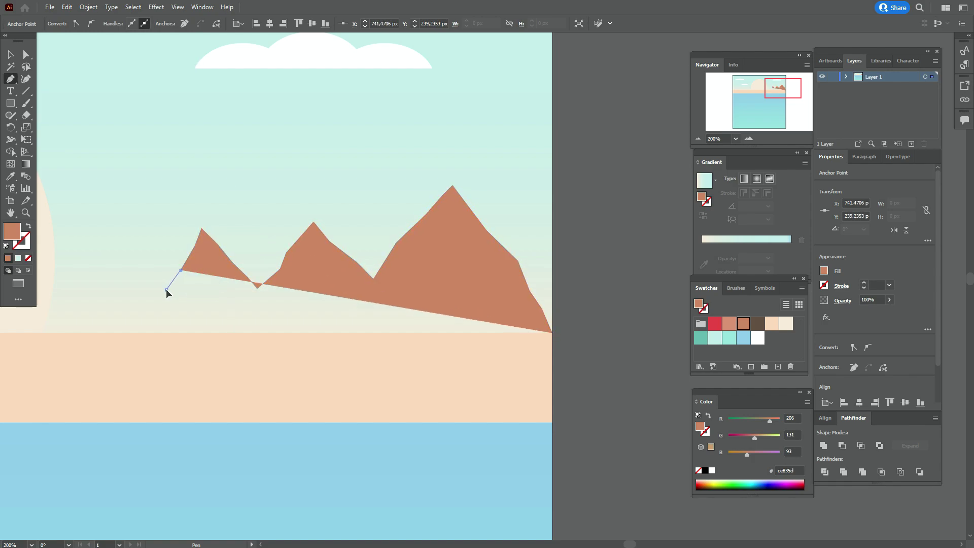
pyautogui.click(167, 290)
pyautogui.click(160, 306)
pyautogui.click(125, 333)
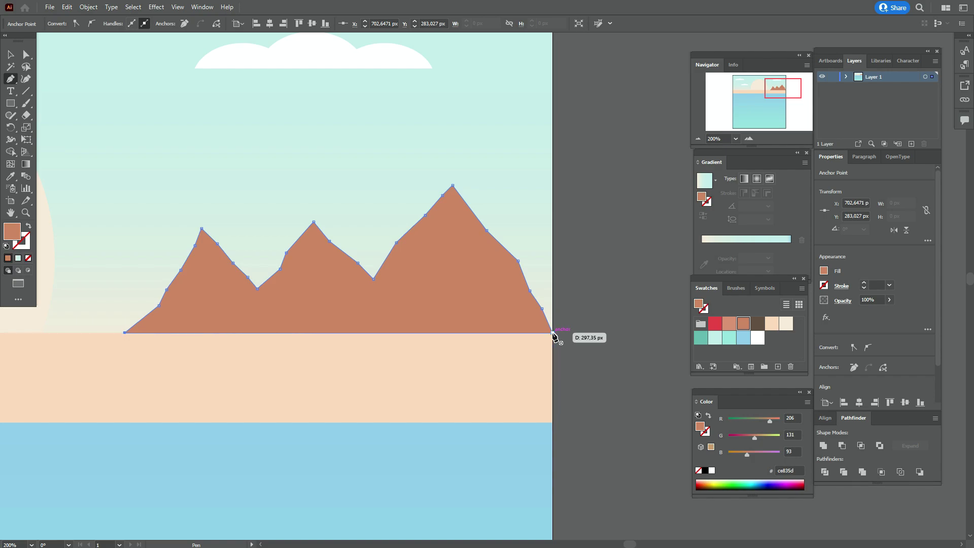
pyautogui.press('v')
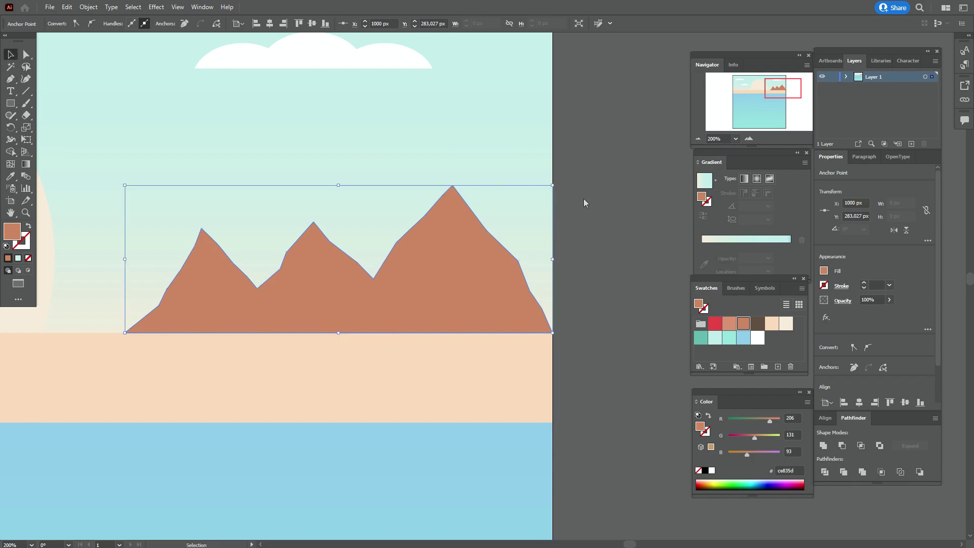
pyautogui.click(580, 209)
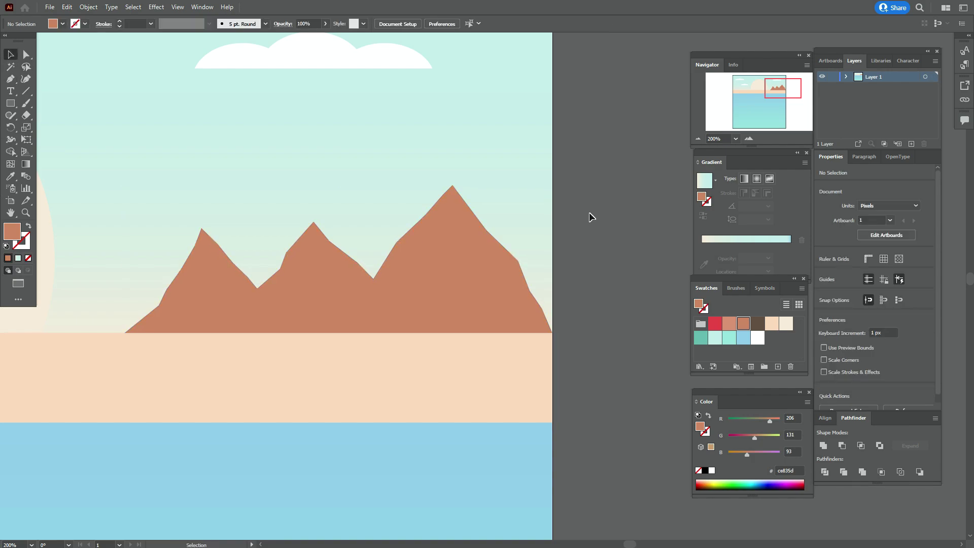
# Step: Enlarge the mountain range proportionally to about 343 × 118 px, keeping its base on the peach strip's upper edge
pyautogui.click(503, 298)
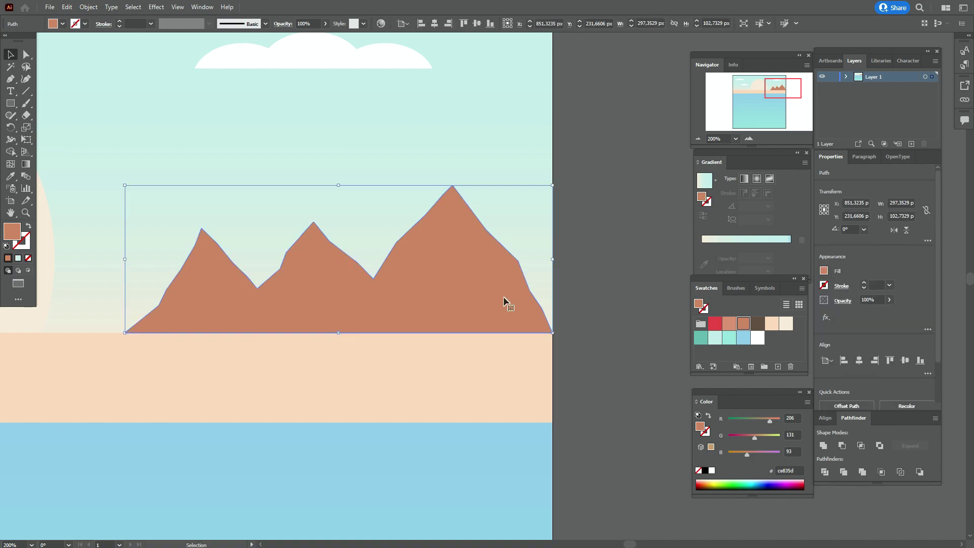
pyautogui.moveTo(125, 258); pyautogui.dragTo(62, 270)
pyautogui.moveTo(432, 320)
pyautogui.mouseDown()
pyautogui.moveTo(437, 297)
pyautogui.moveTo(431, 307)
pyautogui.mouseUp()
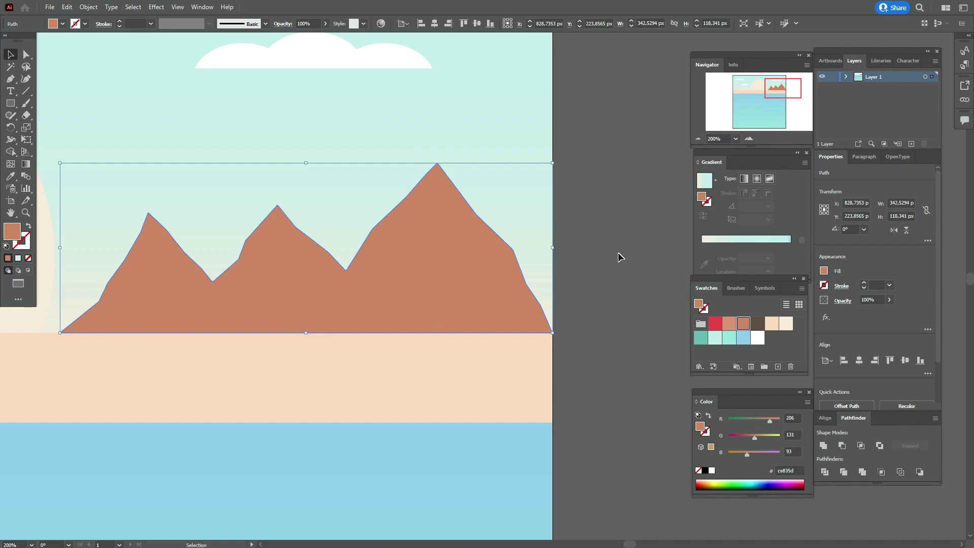
# Step: Paste a copy of the mountain range directly in front and fill it with lighter terracotta (#db8f6e)
pyautogui.press('a')
pyautogui.hotkey('ctrl', 'c')
pyautogui.hotkey('ctrl', 'f')
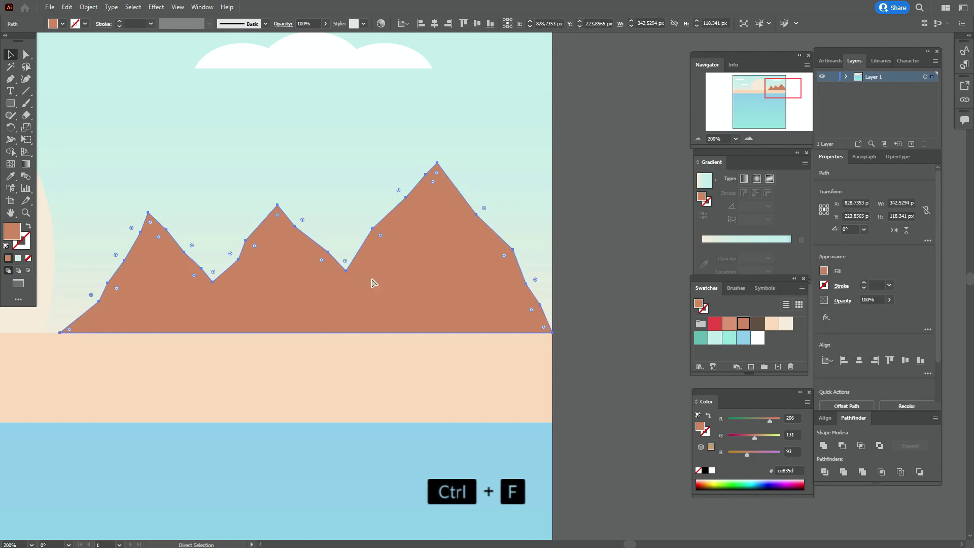
pyautogui.press('v')
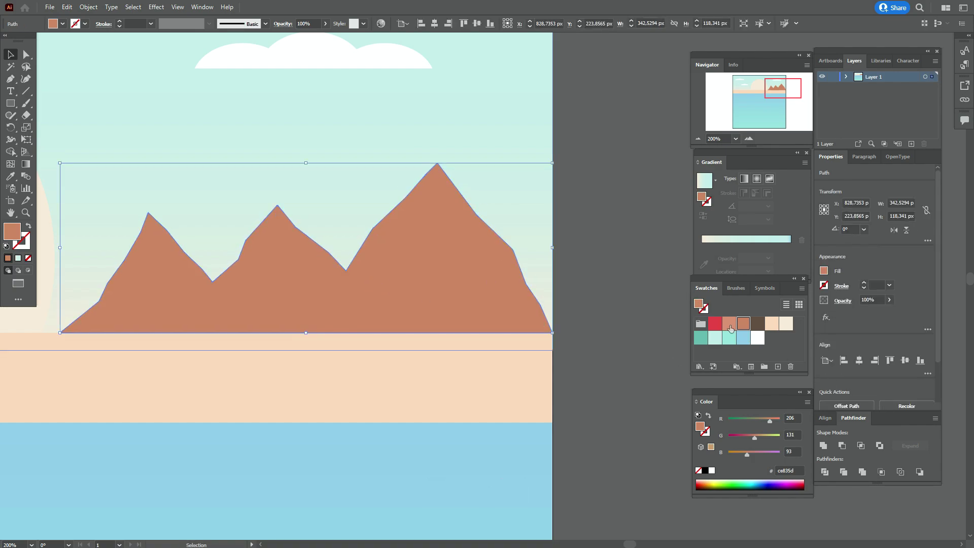
pyautogui.click(731, 329)
# Step: Reflect the lighter mountain copy across the vertical axis
pyautogui.rightClick(425, 264)
pyautogui.moveTo(508, 445)
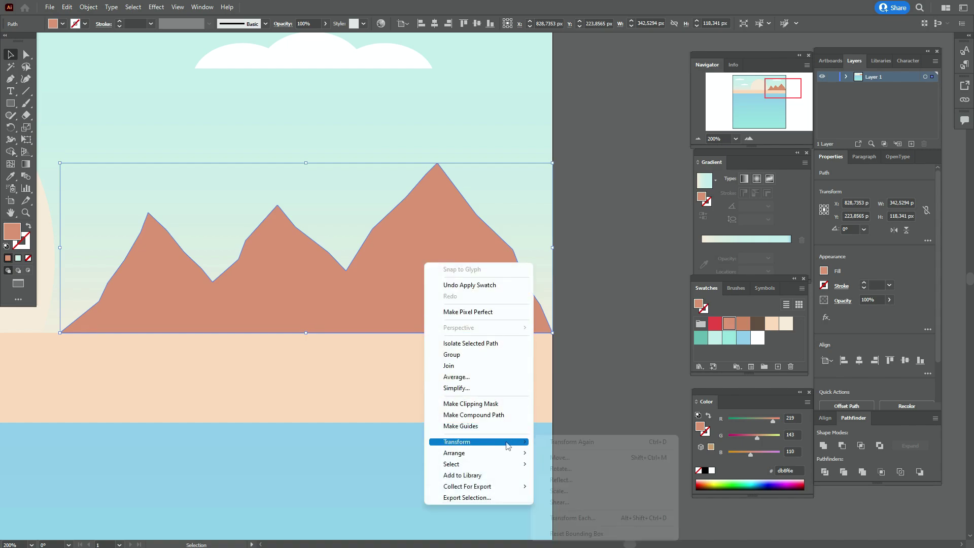
pyautogui.click(563, 480)
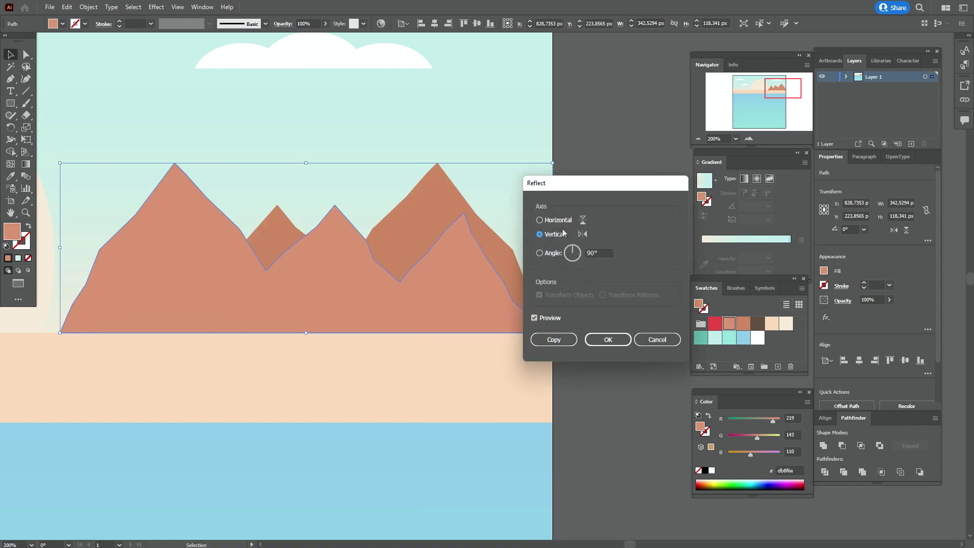
pyautogui.click(607, 340)
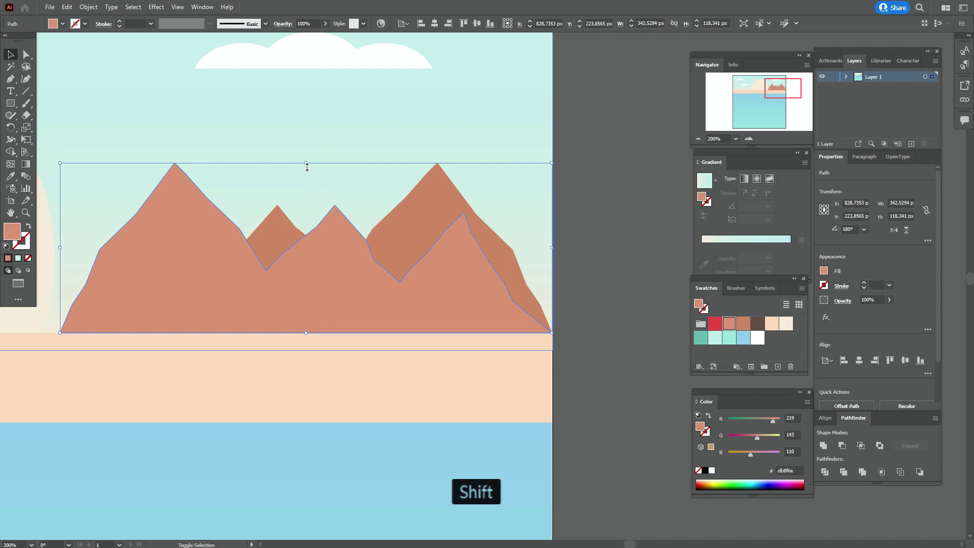
# Step: Scale the lighter mountain copy down proportionally, keeping its base on the peach strip's upper edge
pyautogui.moveTo(307, 166); pyautogui.dragTo(305, 230)
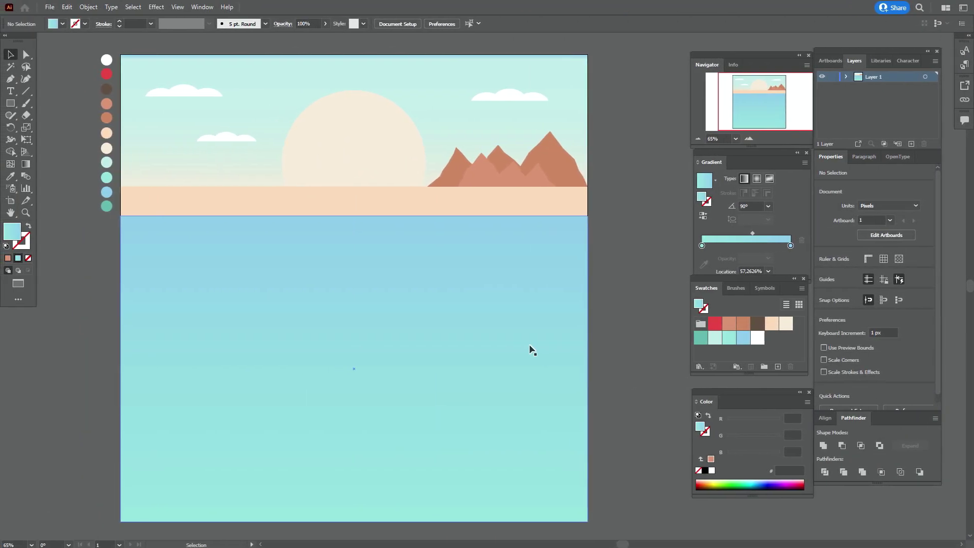
# Step: Warp the water rectangle's upper edge into uneven waves with a 100 × 100 px Warp tool brush at 50% intensity
pyautogui.click(531, 350)
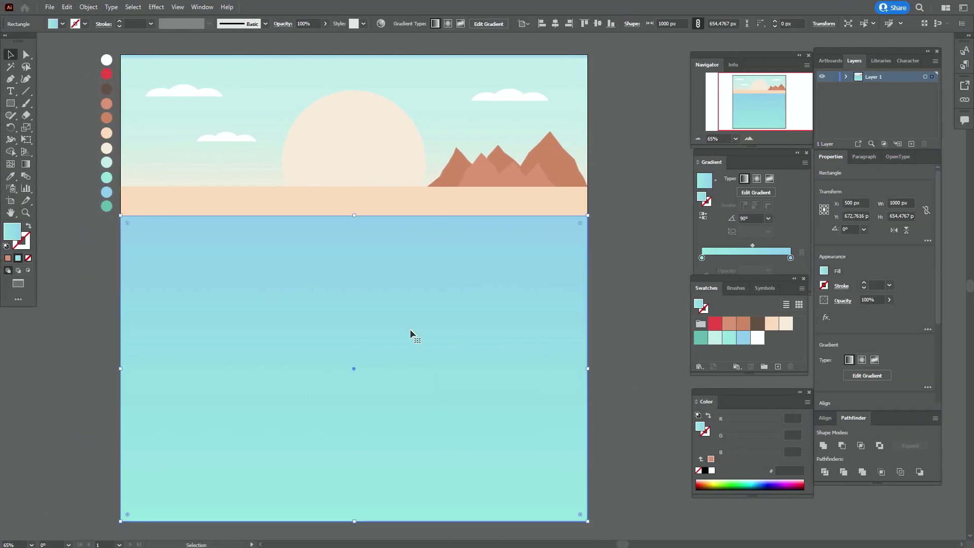
pyautogui.click(7, 145)
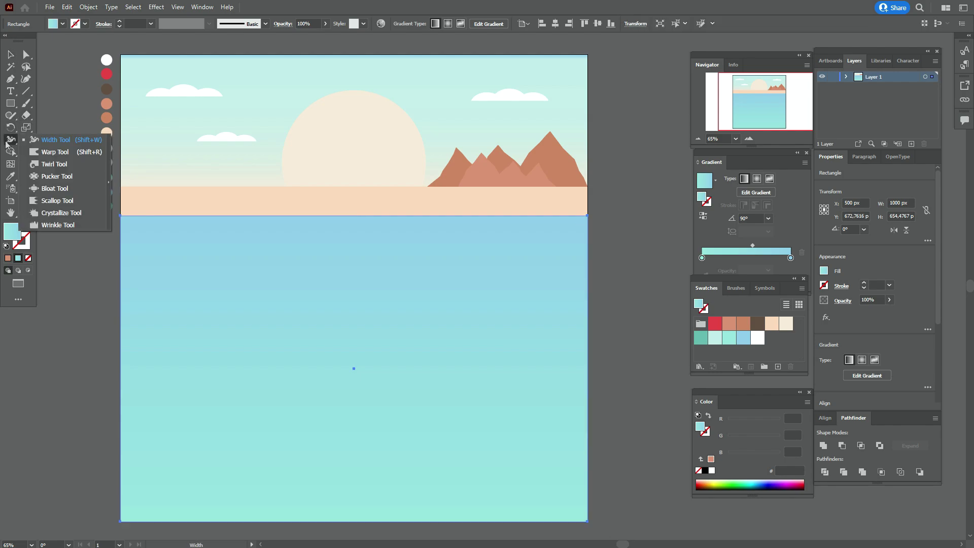
pyautogui.click(38, 152)
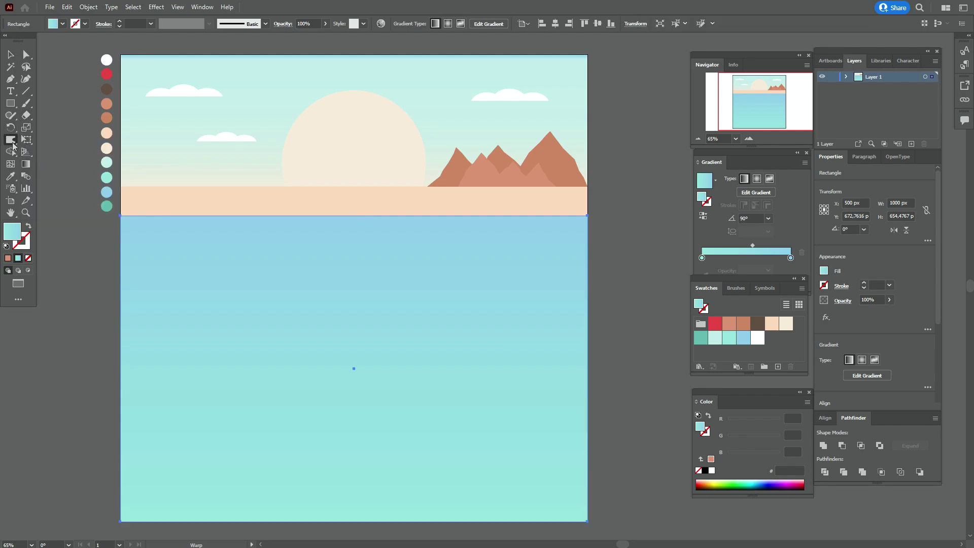
pyautogui.doubleClick(11, 141)
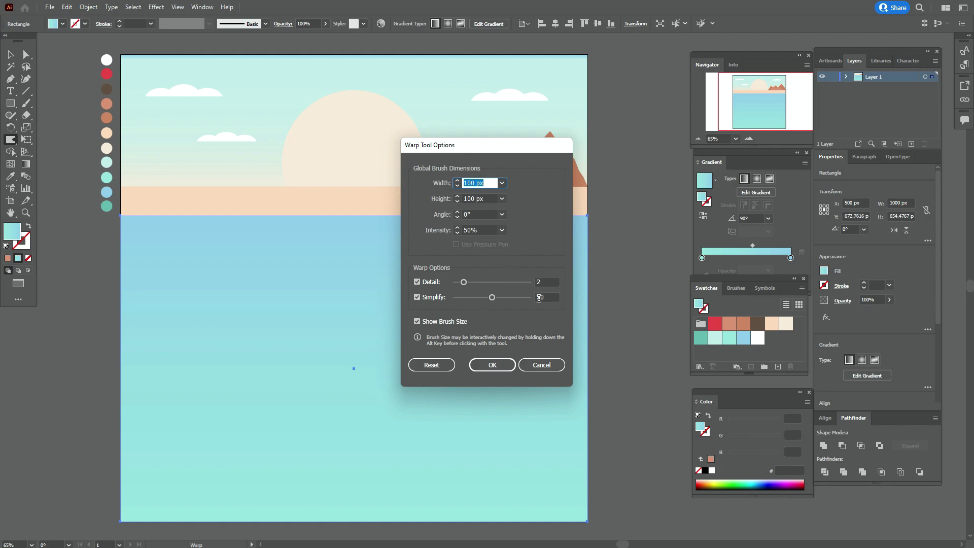
pyautogui.click(492, 366)
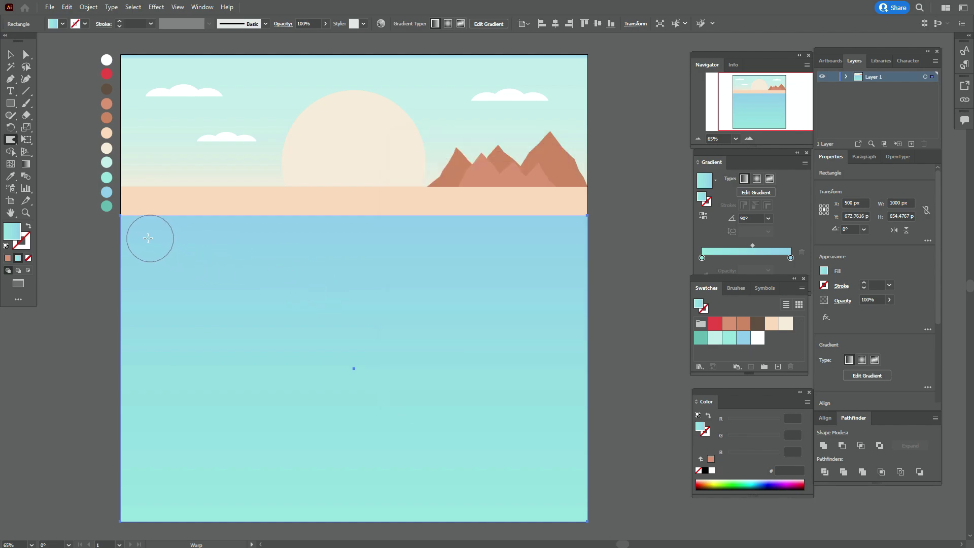
pyautogui.moveTo(138, 237); pyautogui.dragTo(163, 203)
pyautogui.moveTo(185, 237)
pyautogui.mouseDown()
pyautogui.moveTo(243, 202)
pyautogui.moveTo(308, 229)
pyautogui.moveTo(356, 208)
pyautogui.moveTo(392, 207)
pyautogui.moveTo(457, 236)
pyautogui.moveTo(514, 208)
pyautogui.moveTo(561, 227)
pyautogui.mouseUp()
pyautogui.click(10, 54)
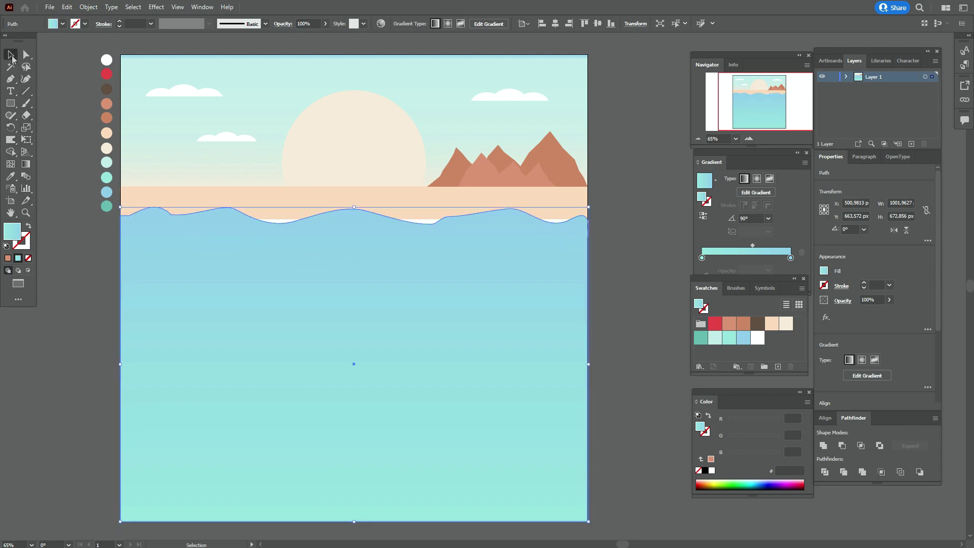
# Step: Extend the peach strip's lower edge slightly downward so it fills the gaps behind the wave troughs
pyautogui.click(278, 196)
pyautogui.moveTo(354, 219); pyautogui.dragTo(354, 227)
pyautogui.click(606, 239)
# Step: Smooth the water shape's wavy upper edge with the Smooth tool
pyautogui.click(437, 279)
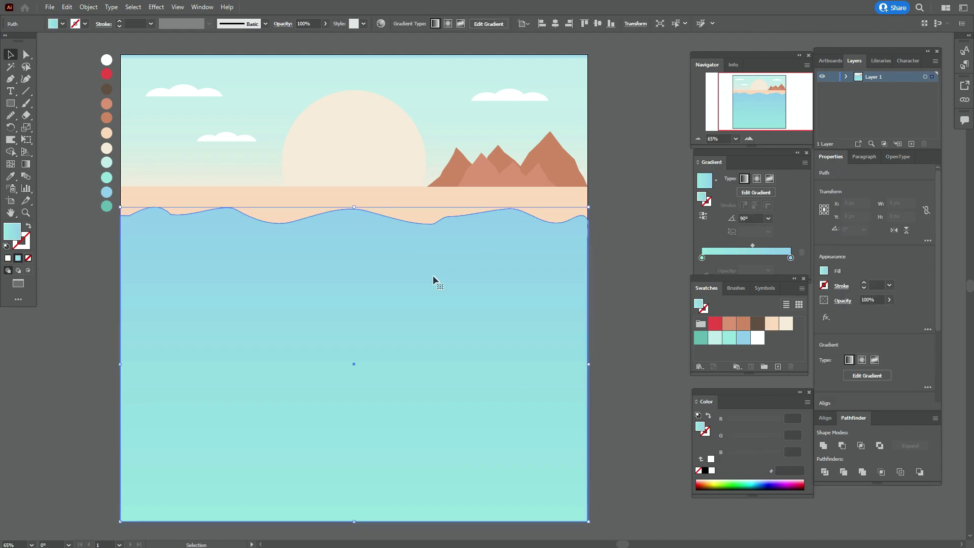
pyautogui.click(11, 116)
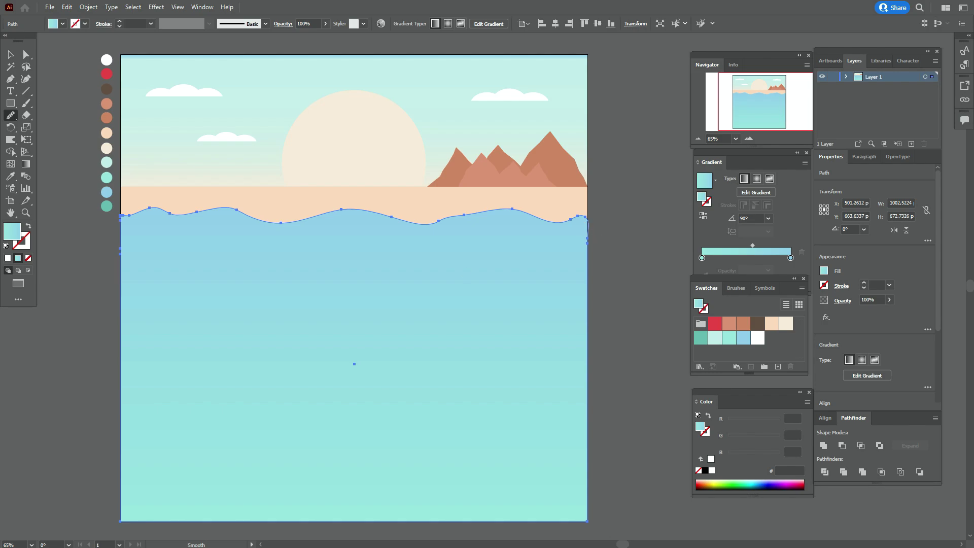
pyautogui.moveTo(122, 215); pyautogui.dragTo(325, 223)
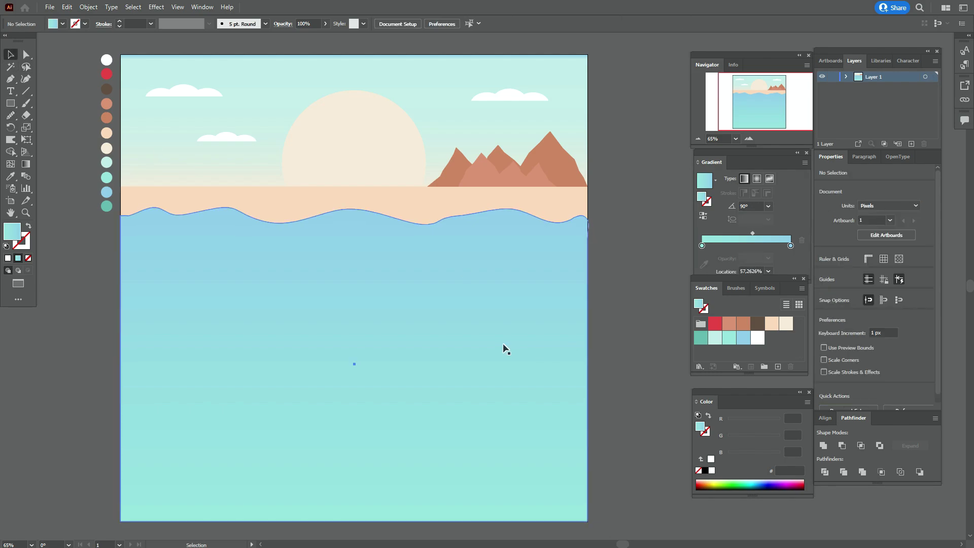
# Step: Paste a copy of the wavy water shape directly in front and send it backward one level
pyautogui.press('ctrl')
pyautogui.hotkey('ctrl', 'c')
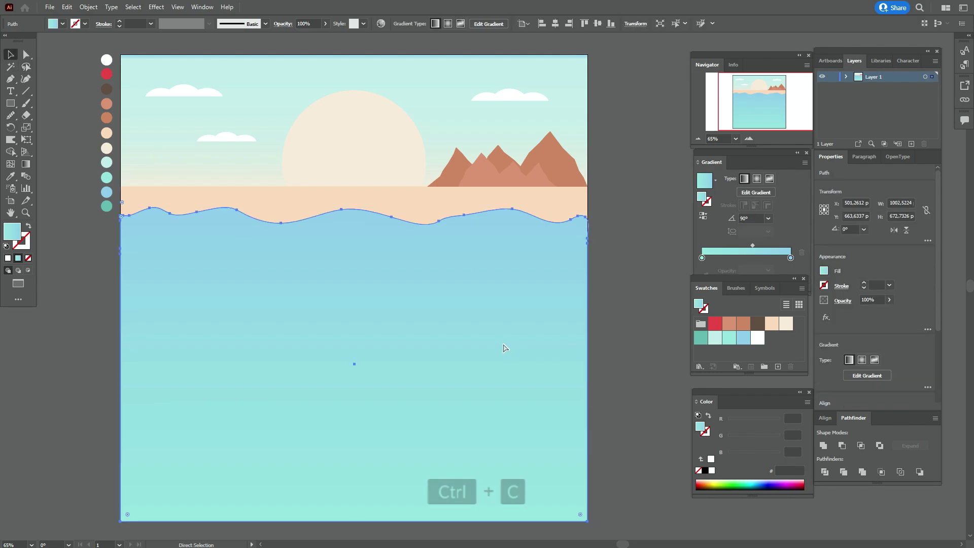
pyautogui.hotkey('ctrl', 'f')
pyautogui.rightClick(512, 329)
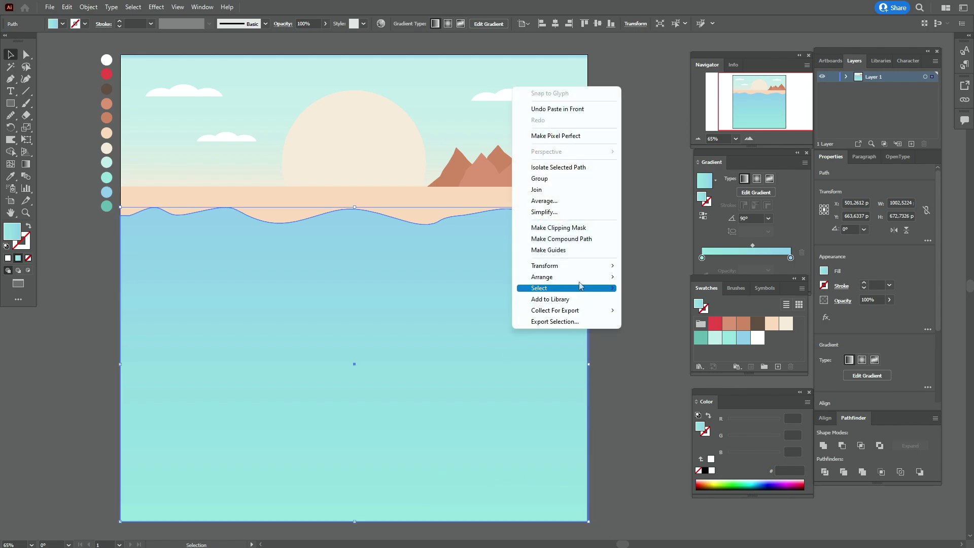
pyautogui.moveTo(581, 284)
pyautogui.click(645, 300)
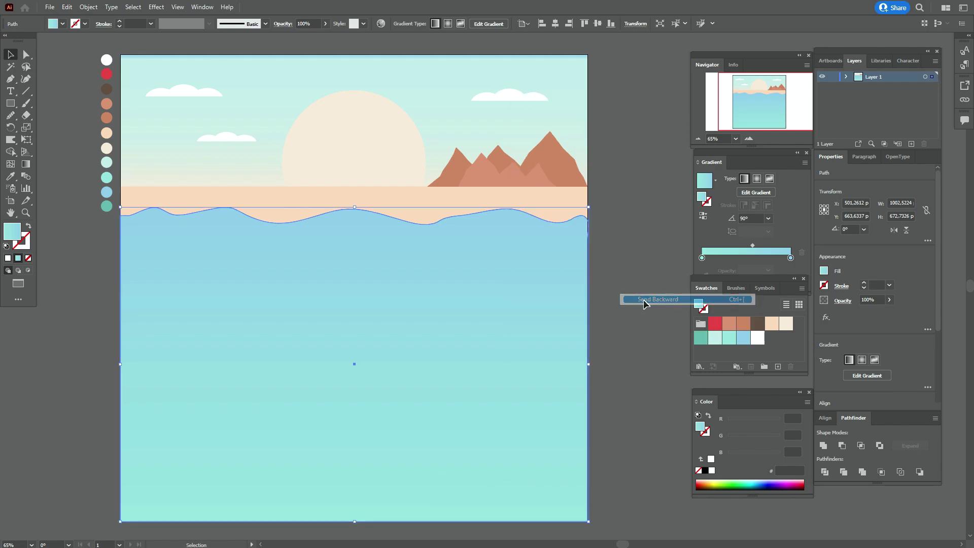
# Step: Move the water copy up 18 px and fill it white as sea foam
pyautogui.press('Up')
pyautogui.press('Up')
pyautogui.press('Up')
pyautogui.press('Up')
pyautogui.press('Up')
pyautogui.press('Up')
pyautogui.press('Up')
pyautogui.press('Up')
pyautogui.press('Up')
pyautogui.press('Up')
pyautogui.press('Up')
pyautogui.press('Up')
pyautogui.press('Up')
pyautogui.press('Up')
pyautogui.press('Up')
pyautogui.press('Up')
pyautogui.press('Up')
pyautogui.press('Up')
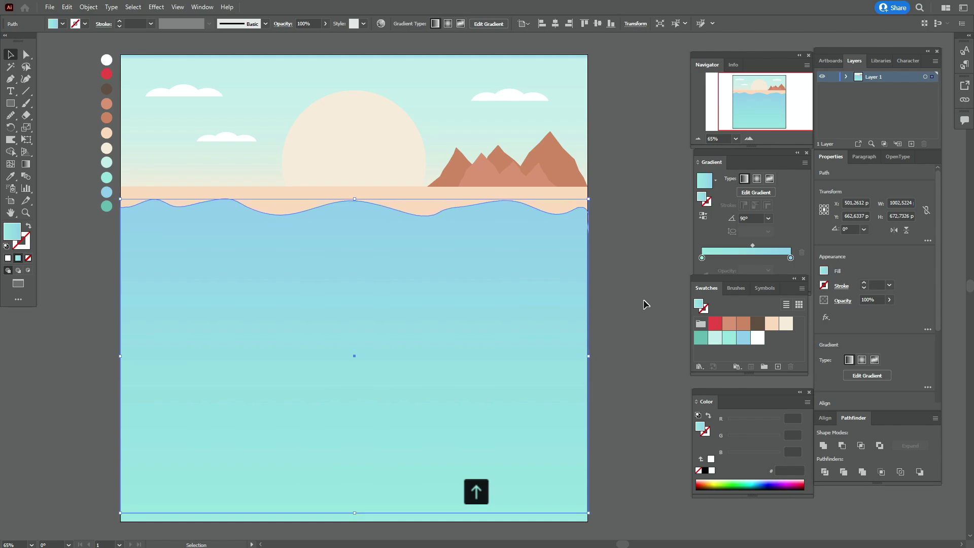
pyautogui.click(759, 339)
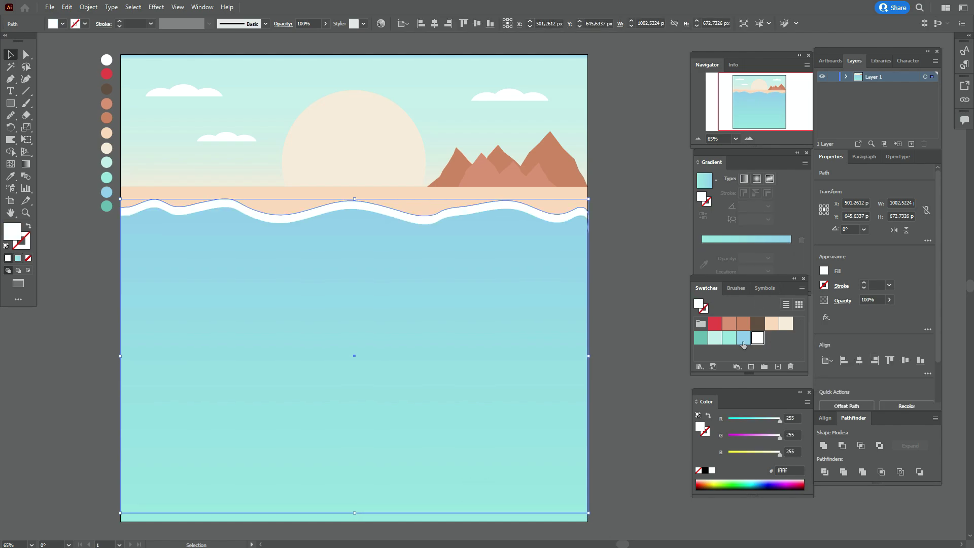
# Step: Reshape the white foam's crests with the Curvature tool so its thickness varies along the shoreline
pyautogui.click(405, 222)
pyautogui.click(26, 79)
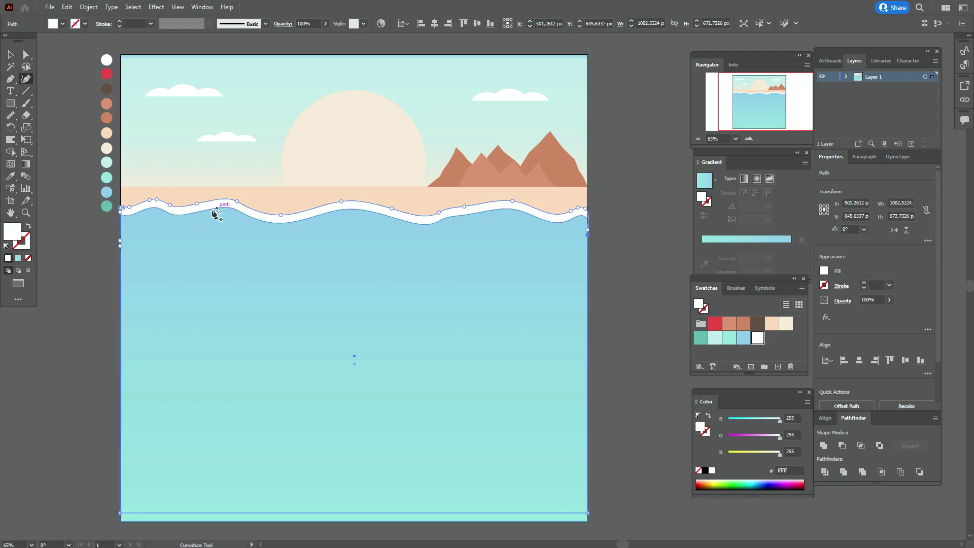
pyautogui.moveTo(237, 201); pyautogui.dragTo(237, 196)
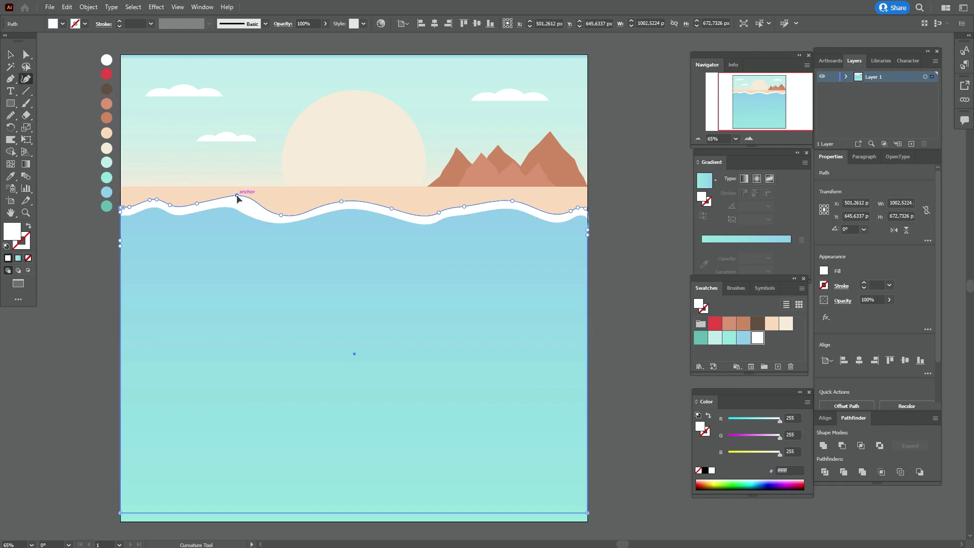
pyautogui.click(236, 196)
pyautogui.moveTo(342, 201); pyautogui.dragTo(437, 216)
pyautogui.moveTo(513, 201); pyautogui.dragTo(514, 197)
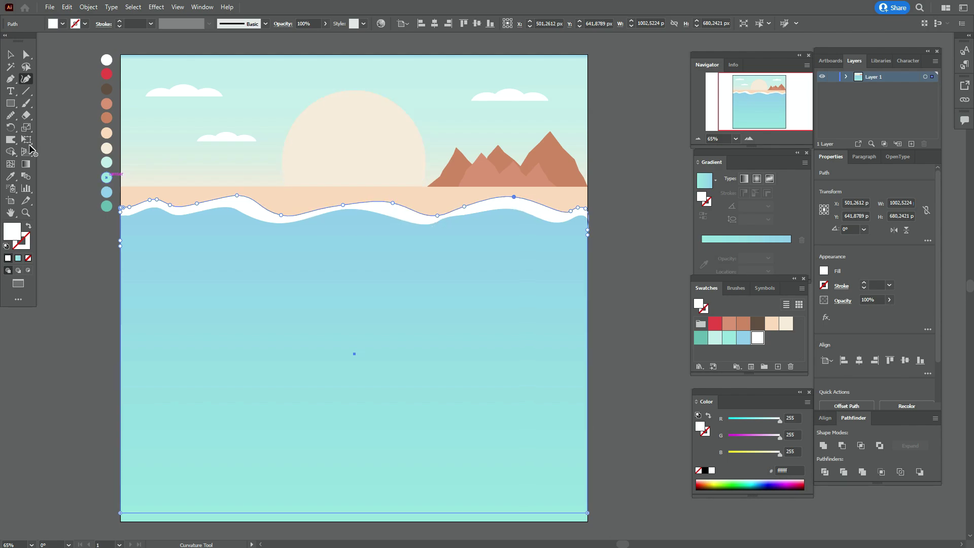
pyautogui.press('v')
pyautogui.click(71, 82)
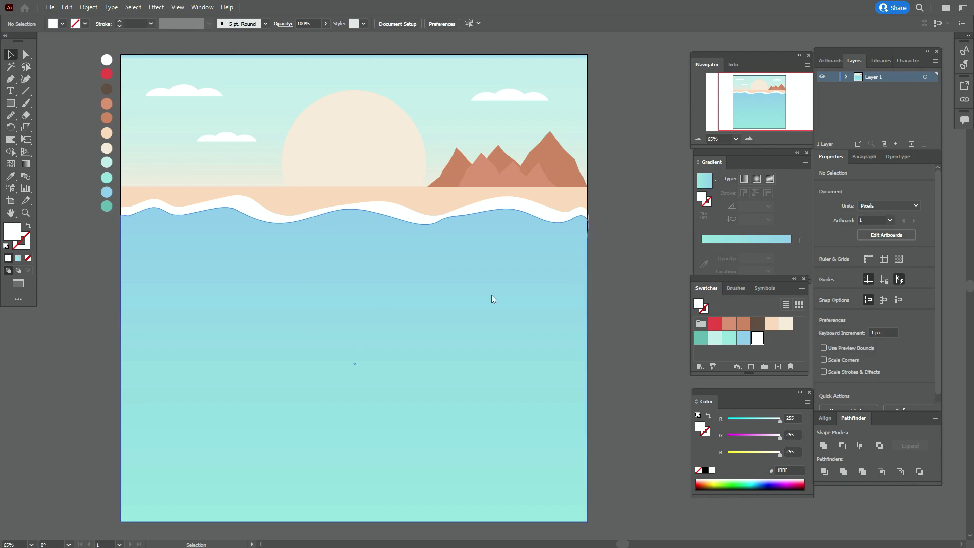
# Step: Draw a thin white rectangle about 1000 × 6.5 px across the water below the foam and duplicate it about 22 px lower
pyautogui.click(11, 104)
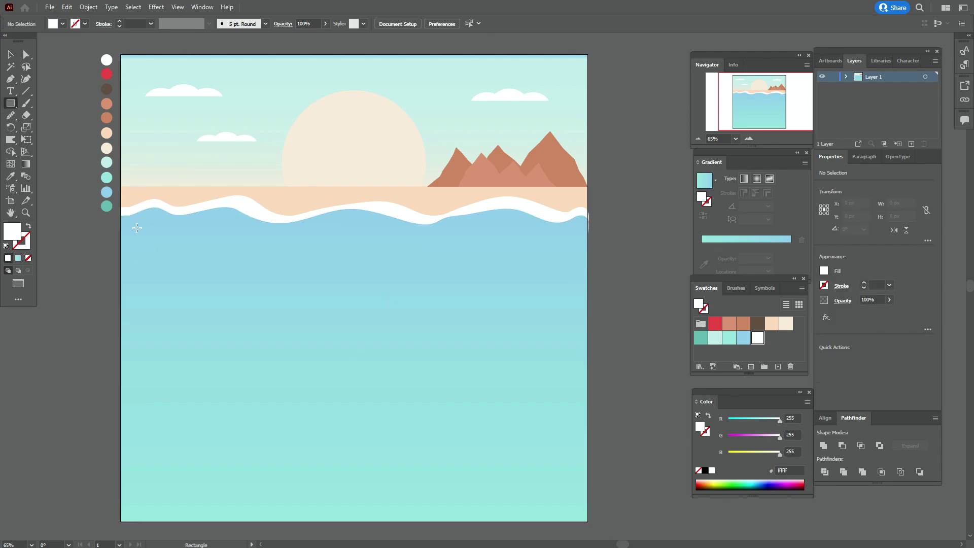
pyautogui.moveTo(121, 222); pyautogui.dragTo(588, 224)
pyautogui.press('v')
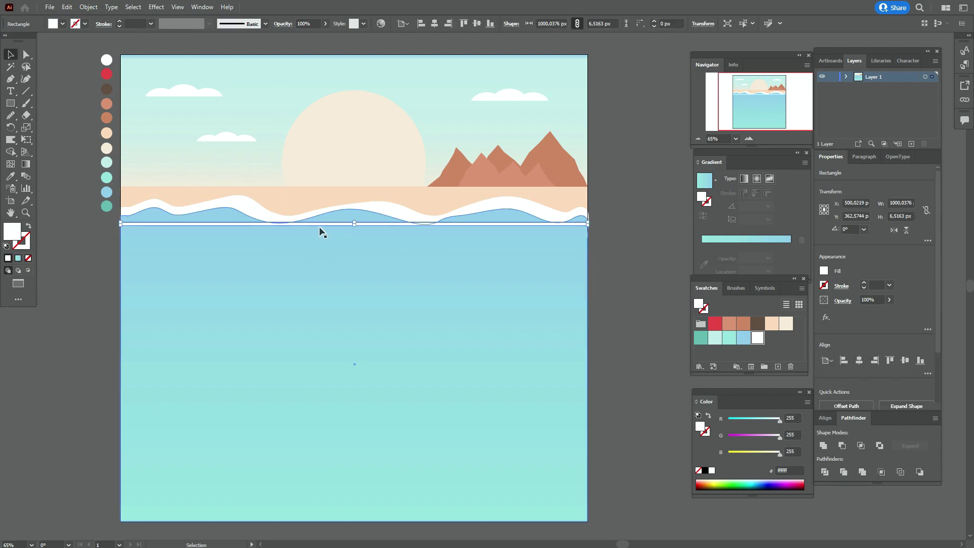
pyautogui.moveTo(320, 228); pyautogui.dragTo(322, 237)
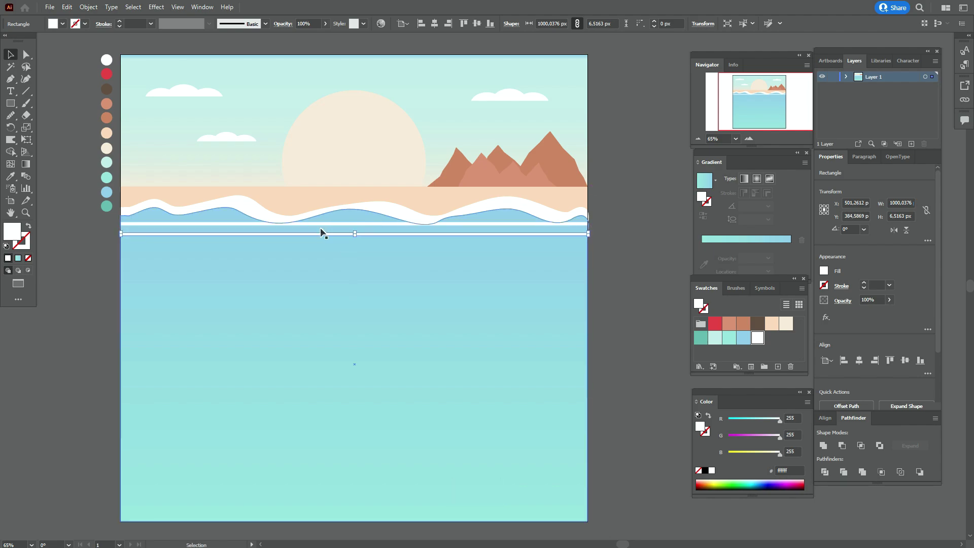
# Step: Warp the upper thin white strip into a wavy line and stretch it past the artboard's left edge
pyautogui.click(321, 224)
pyautogui.hotkey('shift', 'r')
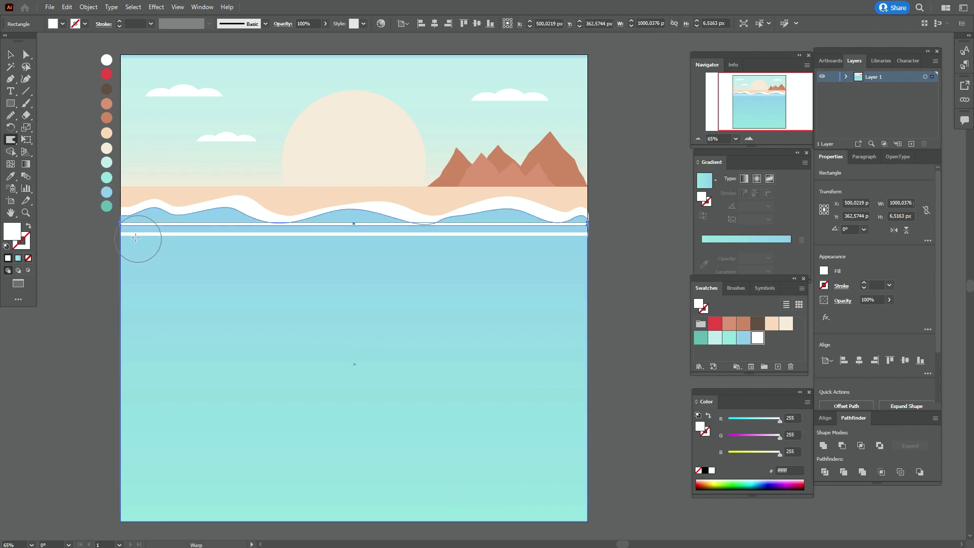
pyautogui.moveTo(124, 228)
pyautogui.mouseDown()
pyautogui.moveTo(144, 208)
pyautogui.moveTo(311, 225)
pyautogui.moveTo(345, 240)
pyautogui.moveTo(385, 230)
pyautogui.moveTo(422, 248)
pyautogui.moveTo(519, 233)
pyautogui.moveTo(548, 244)
pyautogui.moveTo(593, 224)
pyautogui.mouseUp()
pyautogui.click(11, 56)
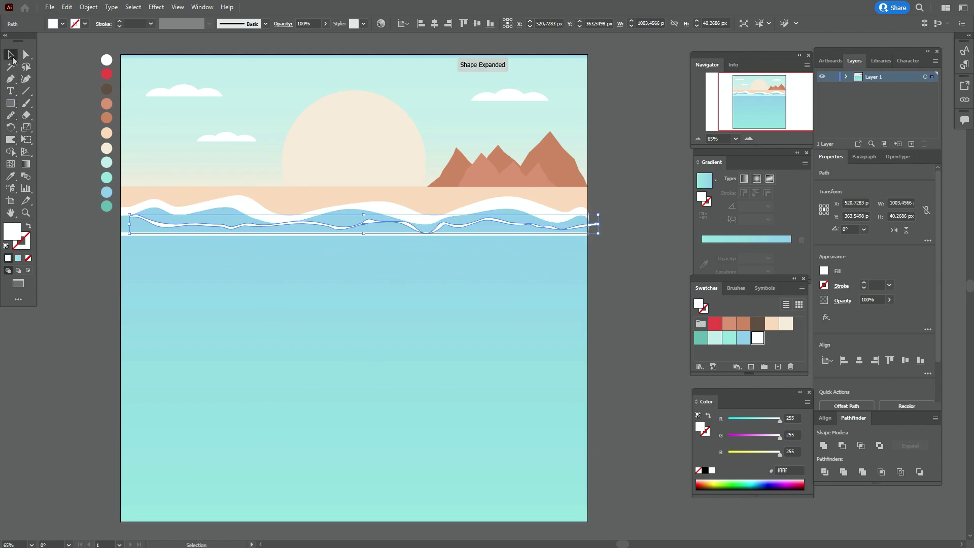
pyautogui.moveTo(129, 225); pyautogui.dragTo(114, 229)
pyautogui.click(642, 273)
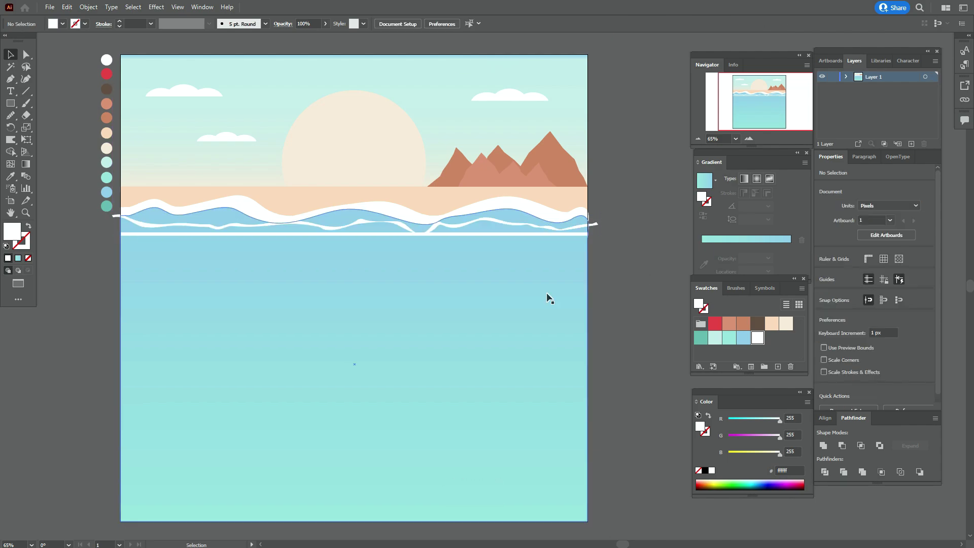
# Step: Warp the lower thin white strip into a wavy line and widen it to about 1019 px, past the artboard's left edge
pyautogui.click(365, 235)
pyautogui.click(14, 145)
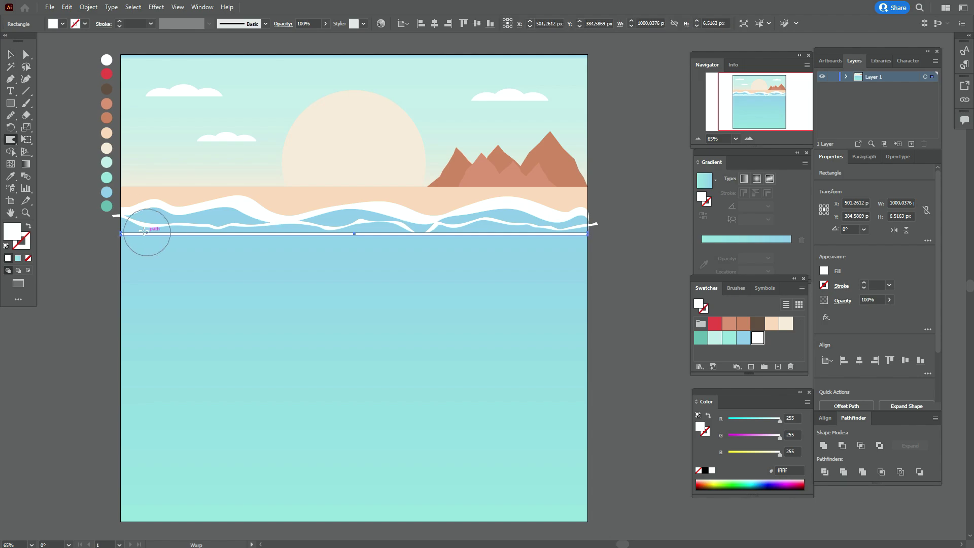
pyautogui.moveTo(152, 226)
pyautogui.mouseDown()
pyautogui.moveTo(147, 258)
pyautogui.moveTo(198, 225)
pyautogui.moveTo(207, 249)
pyautogui.moveTo(251, 240)
pyautogui.moveTo(269, 224)
pyautogui.moveTo(287, 246)
pyautogui.moveTo(325, 219)
pyautogui.moveTo(344, 242)
pyautogui.moveTo(394, 223)
pyautogui.moveTo(413, 252)
pyautogui.moveTo(461, 225)
pyautogui.moveTo(484, 248)
pyautogui.moveTo(511, 223)
pyautogui.moveTo(539, 251)
pyautogui.moveTo(566, 231)
pyautogui.moveTo(578, 256)
pyautogui.mouseUp()
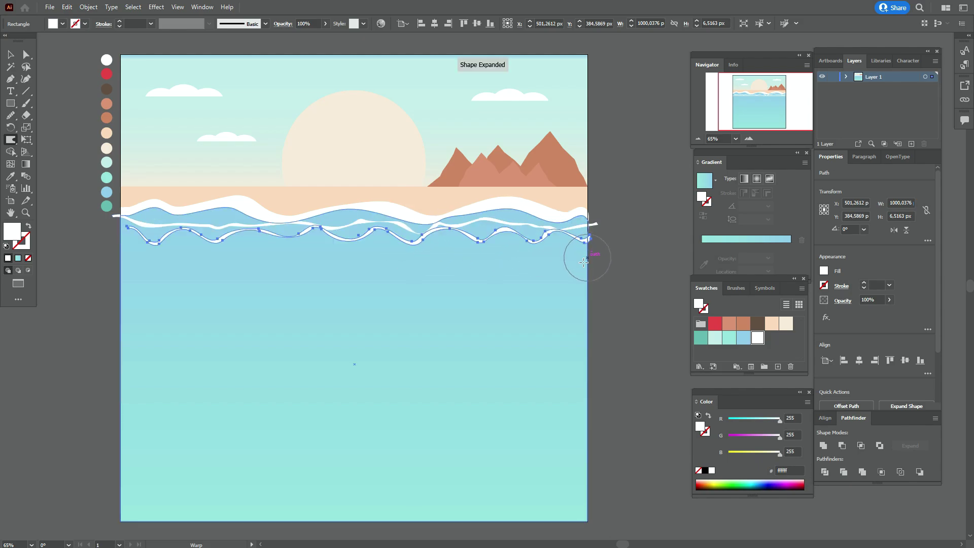
pyautogui.click(11, 57)
pyautogui.click(54, 85)
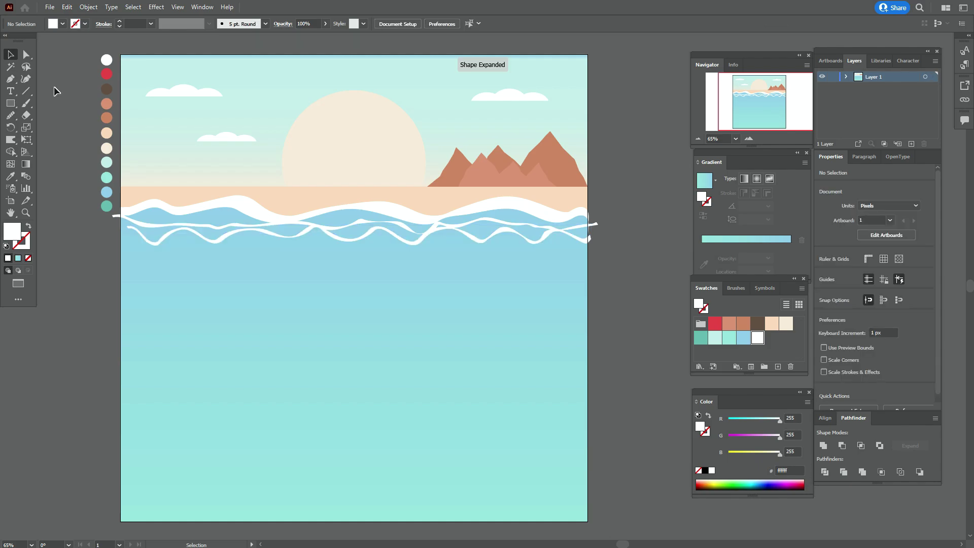
pyautogui.click(169, 235)
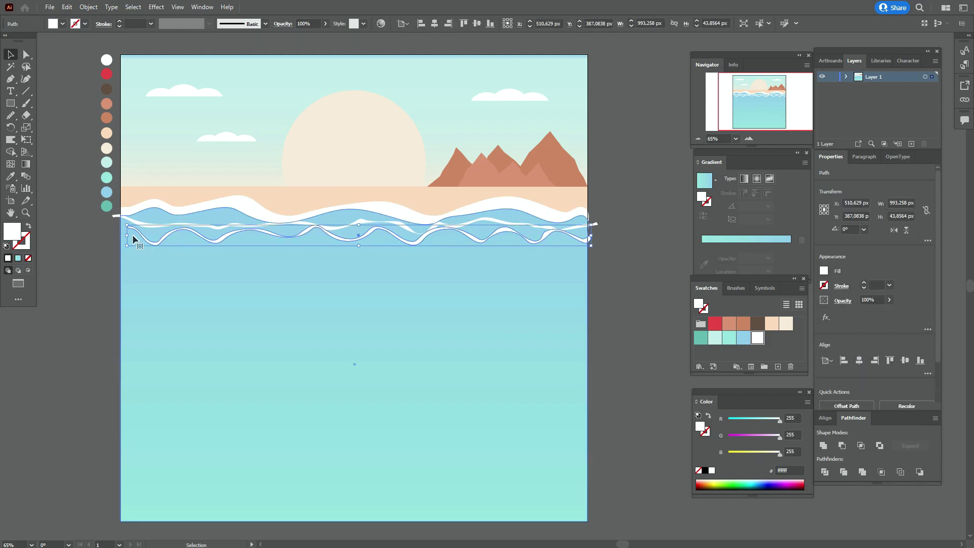
pyautogui.moveTo(126, 236); pyautogui.dragTo(116, 239)
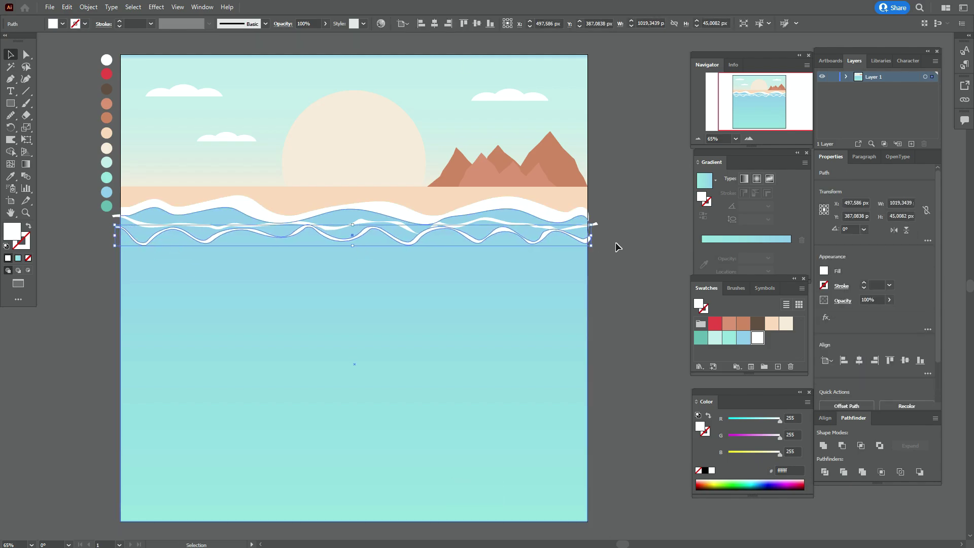
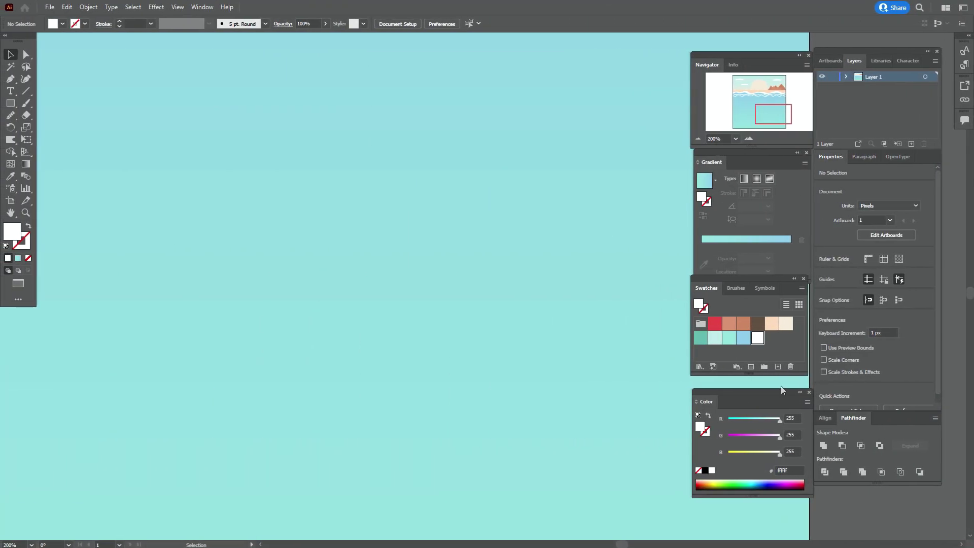
# Step: Create a white 236 × 26 px rectangle and place it on open water in the lower right part of the artboard
pyautogui.click(10, 103)
pyautogui.click(360, 246)
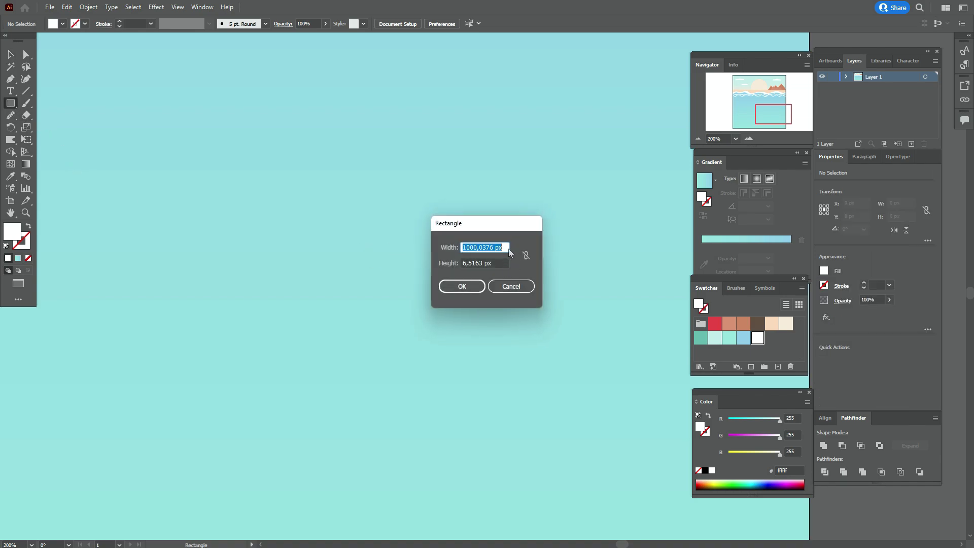
pyautogui.write('236')
pyautogui.press('Tab')
pyautogui.write('26')
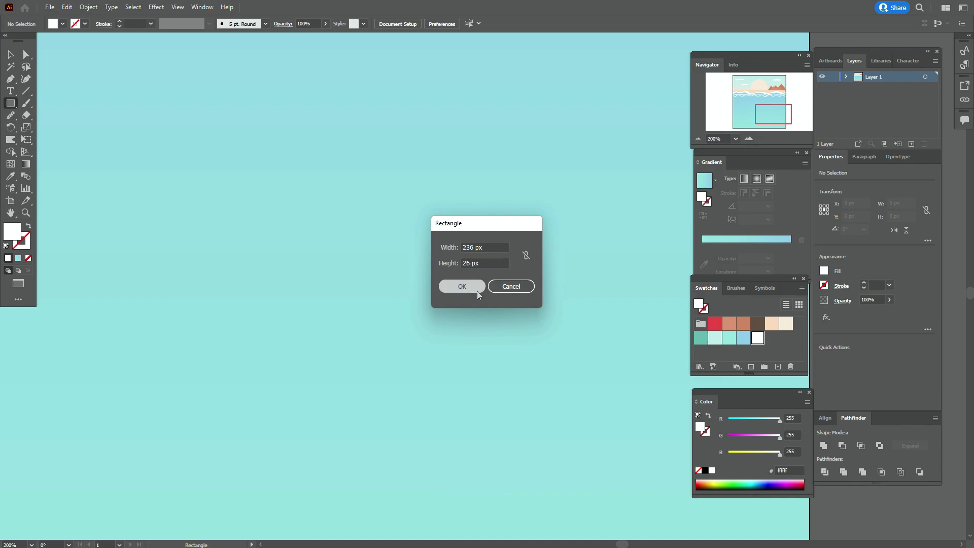
pyautogui.click(477, 291)
pyautogui.press('v')
pyautogui.moveTo(527, 279); pyautogui.dragTo(347, 264)
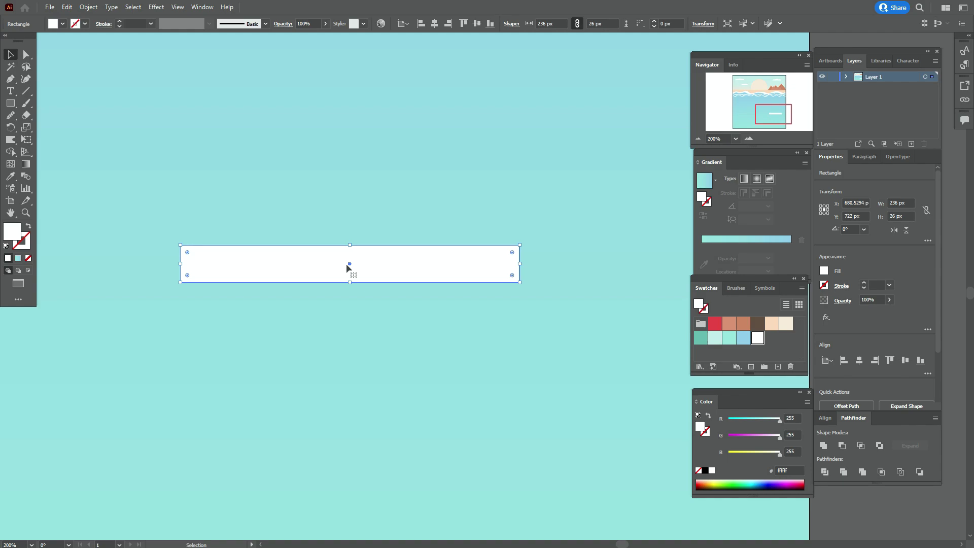
# Step: Reshape the white rectangle into a 276 × 42 px boat hull with outward-slanted ends and a lower-right corner rounded about 23 px
pyautogui.click(22, 60)
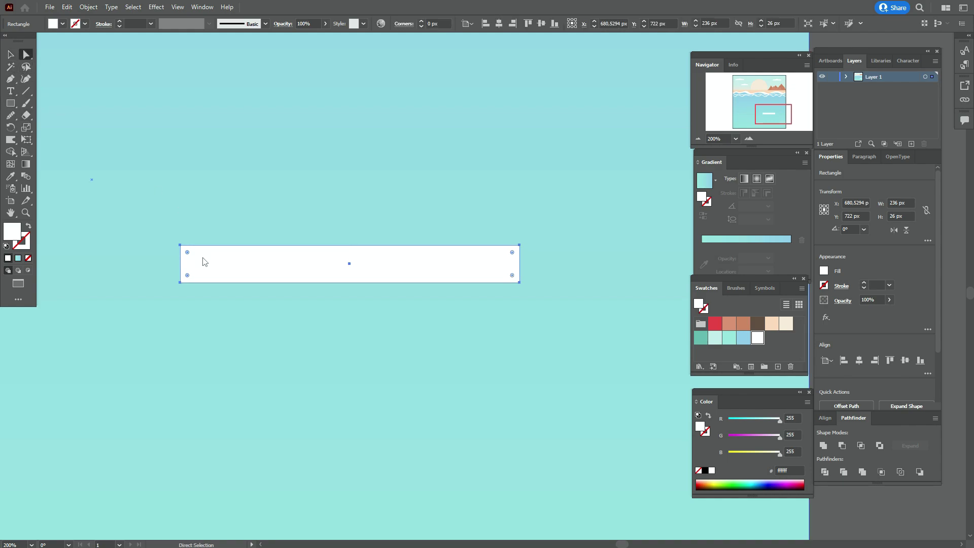
pyautogui.click(181, 283)
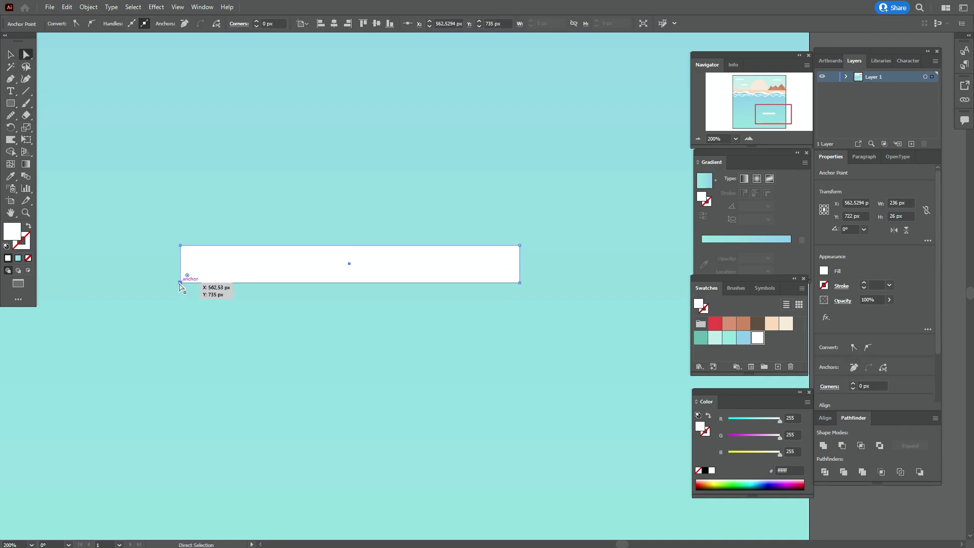
pyautogui.moveTo(182, 283); pyautogui.dragTo(147, 283)
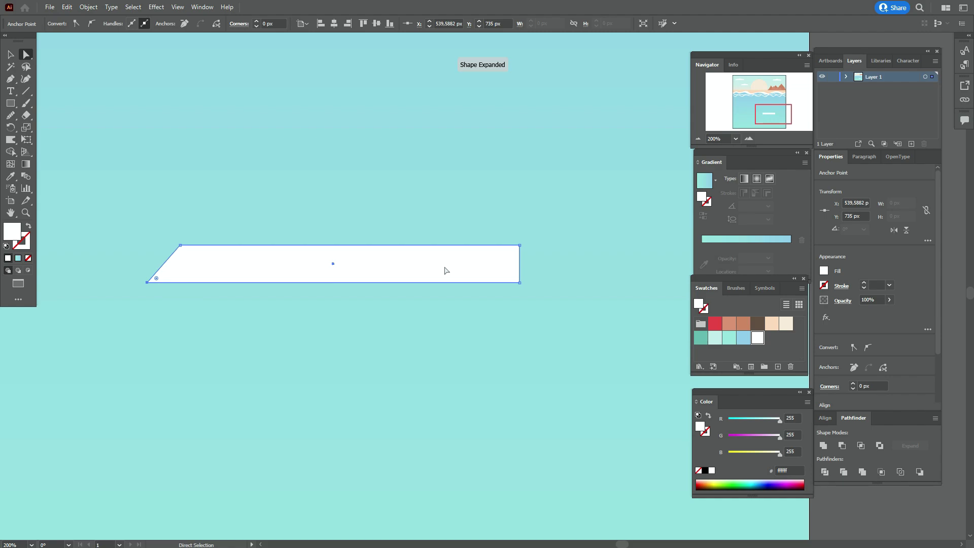
pyautogui.moveTo(520, 246); pyautogui.dragTo(544, 222)
pyautogui.click(520, 282)
pyautogui.moveTo(515, 276); pyautogui.dragTo(487, 260)
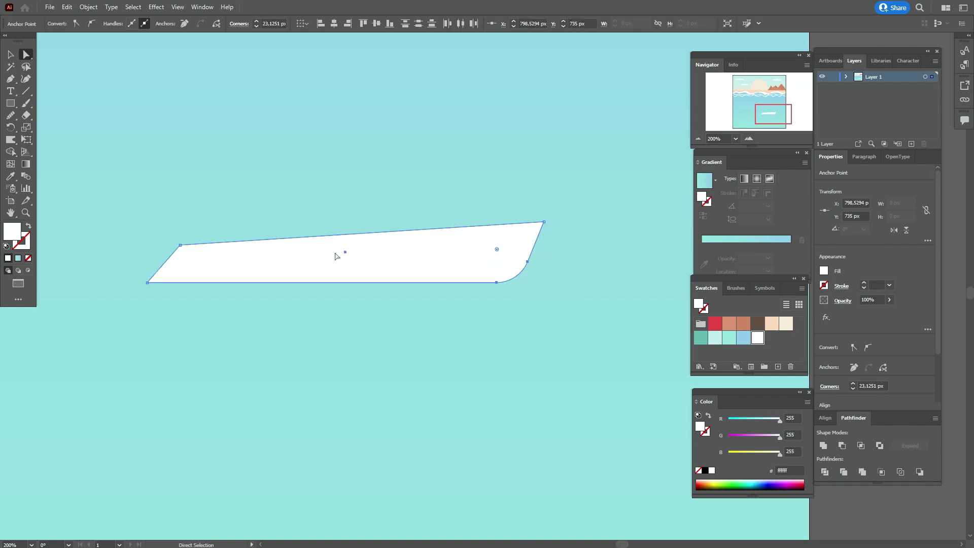
pyautogui.click(9, 56)
pyautogui.hotkey('ctrl', 'shift', 'a')
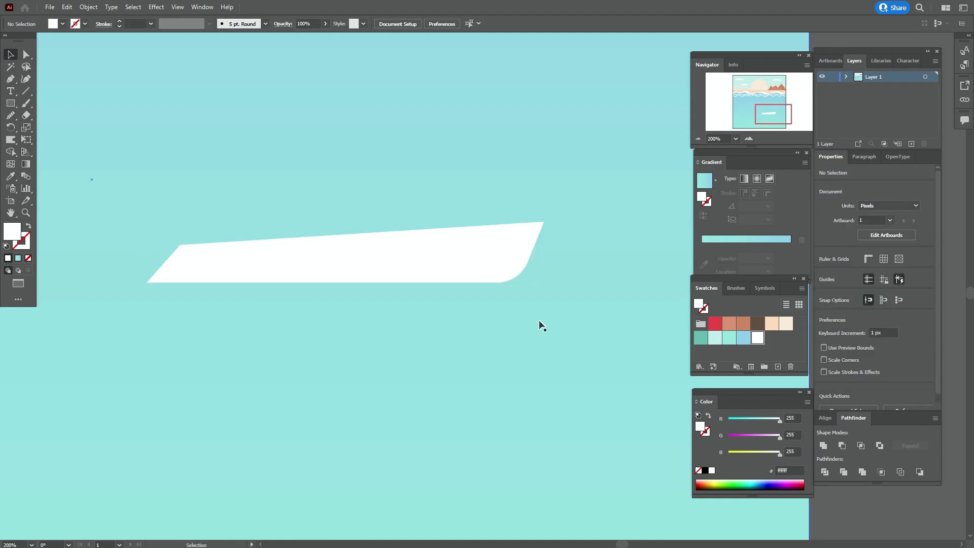
# Step: Duplicate the hull in place, shift the top copy down 10 px and widen it leftward to about 301 px
pyautogui.click(471, 267)
pyautogui.hotkey('ctrl', 'c')
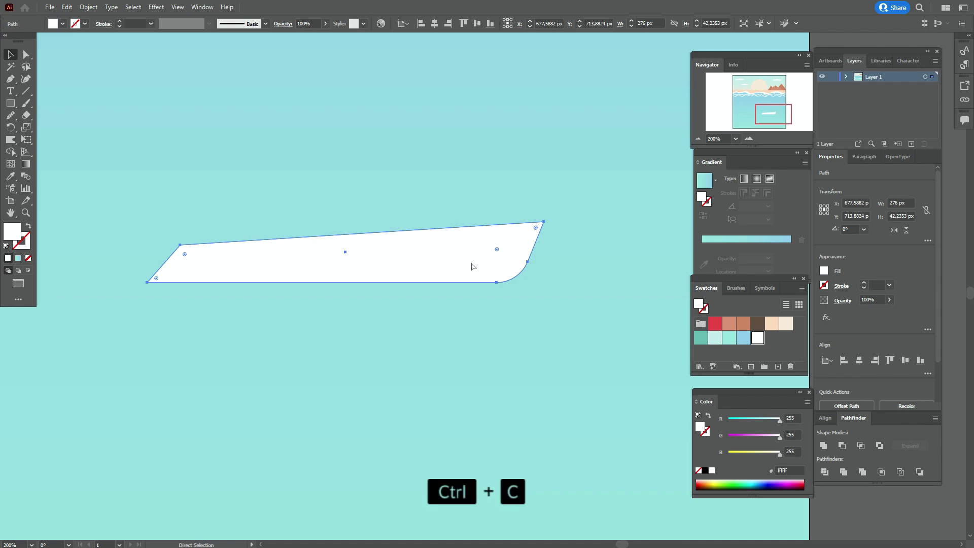
pyautogui.press('Down')
pyautogui.press('Down')
pyautogui.press('Down')
pyautogui.press('Down')
pyautogui.press('Down')
pyautogui.press('Down')
pyautogui.press('Down')
pyautogui.press('Down')
pyautogui.press('Down')
pyautogui.press('Down')
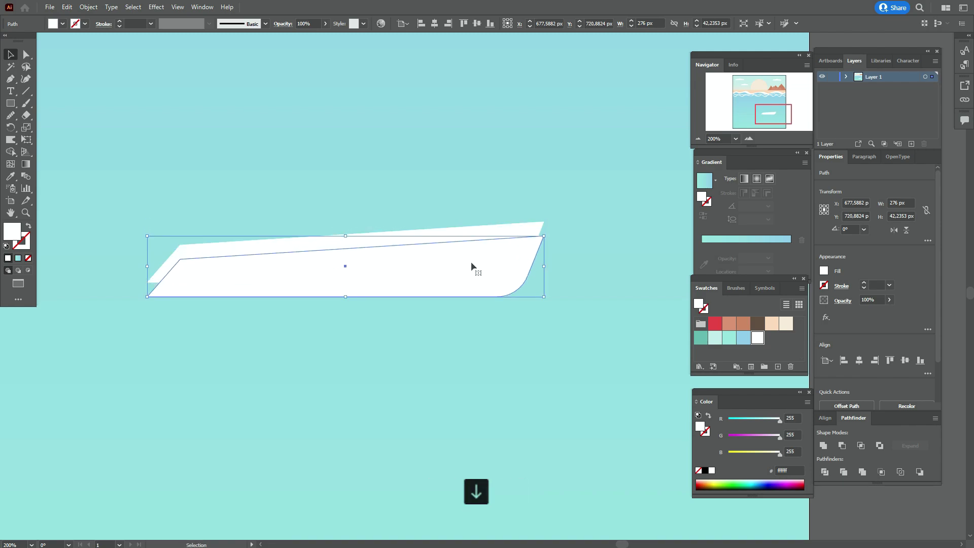
pyautogui.moveTo(149, 268); pyautogui.dragTo(112, 267)
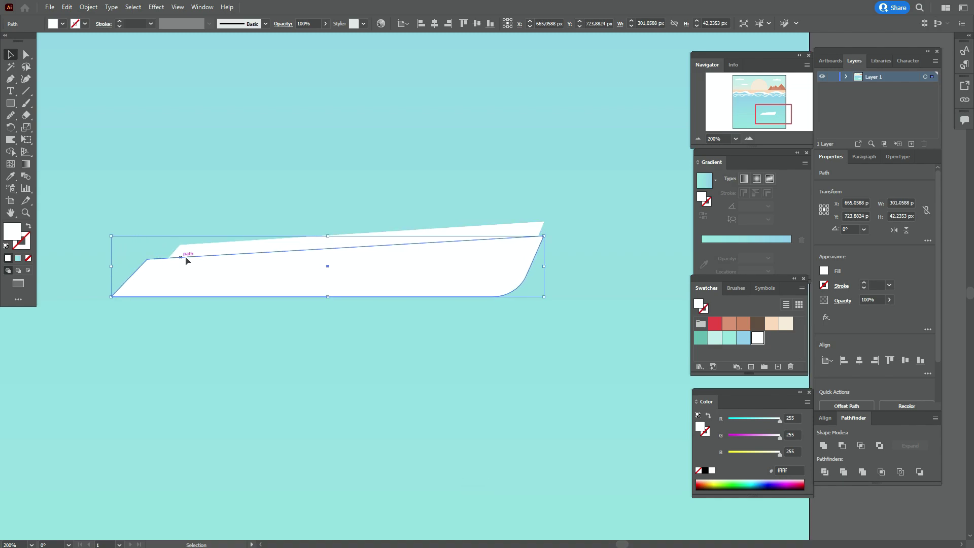
# Step: Subtract the widened, lowered hull copy from the duplicate behind it and fill the remaining deck stripe red (#ec4242)
pyautogui.keyDown('shift'); pyautogui.click(238, 251); pyautogui.keyUp('shift')
pyautogui.keyDown('shift'); pyautogui.click(238, 250); pyautogui.keyUp('shift')
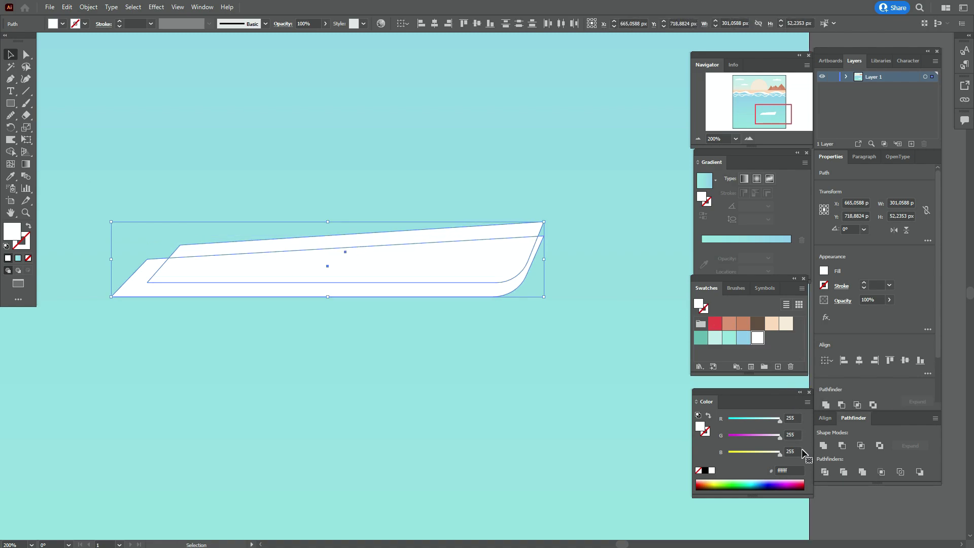
pyautogui.click(842, 446)
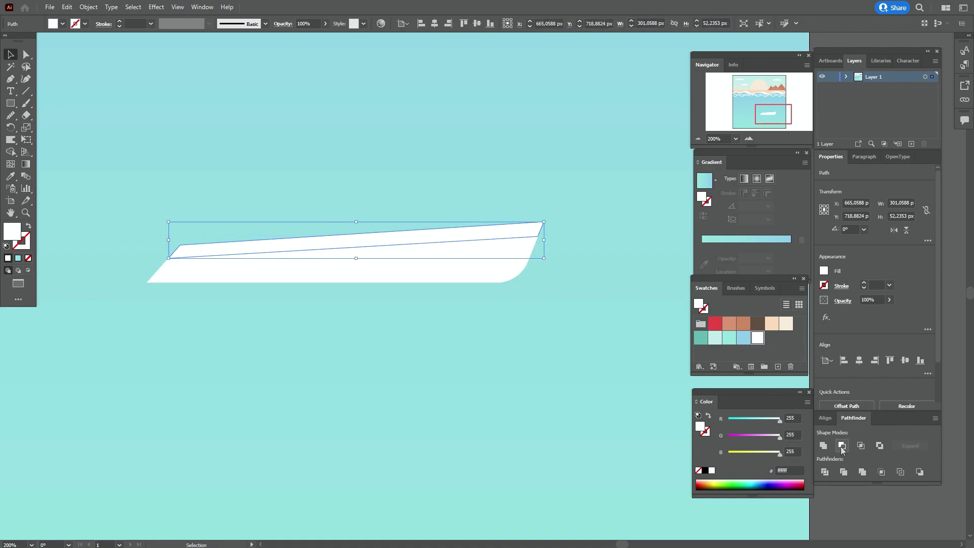
pyautogui.click(715, 325)
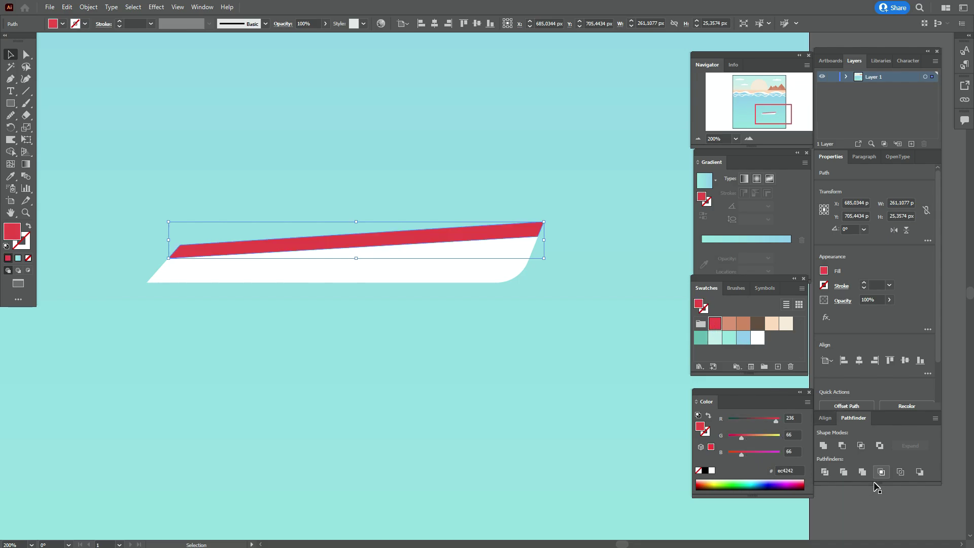
pyautogui.click(234, 297)
# Step: Draw a dark brown (#634e42) circle about 6.65 px wide near the bow and duplicate it twice to make three portholes
pyautogui.click(26, 212)
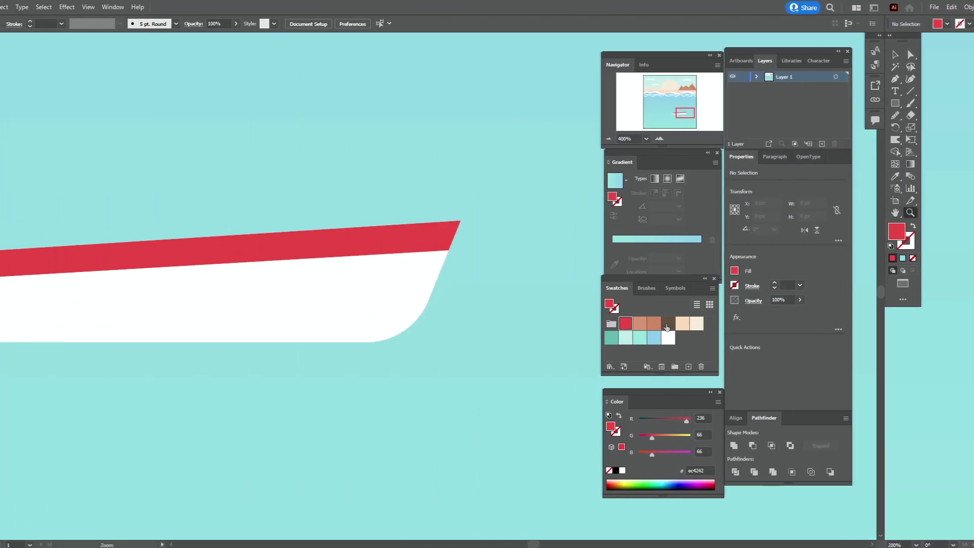
pyautogui.click(667, 324)
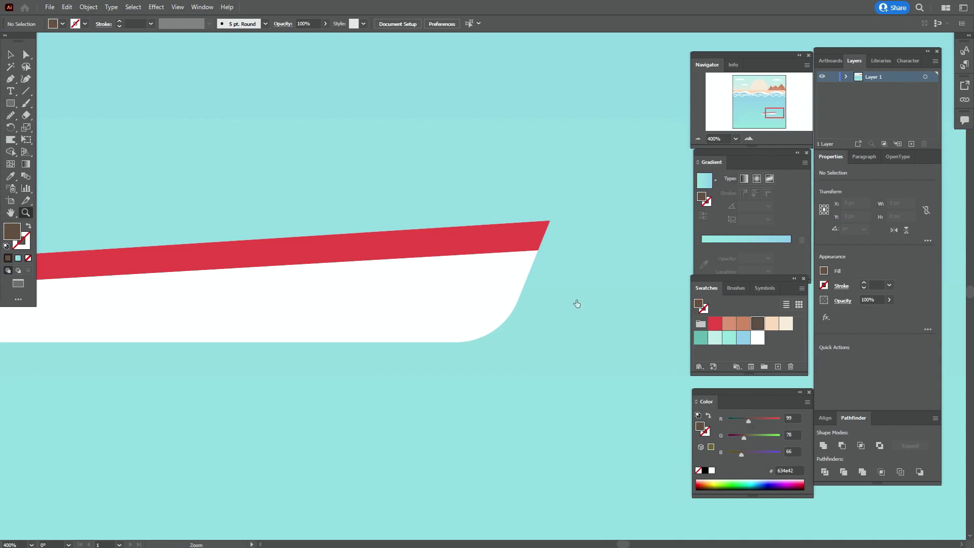
pyautogui.moveTo(895, 103); pyautogui.dragTo(910, 121)
pyautogui.click(56, 128)
pyautogui.moveTo(367, 274); pyautogui.dragTo(377, 293)
pyautogui.click(10, 54)
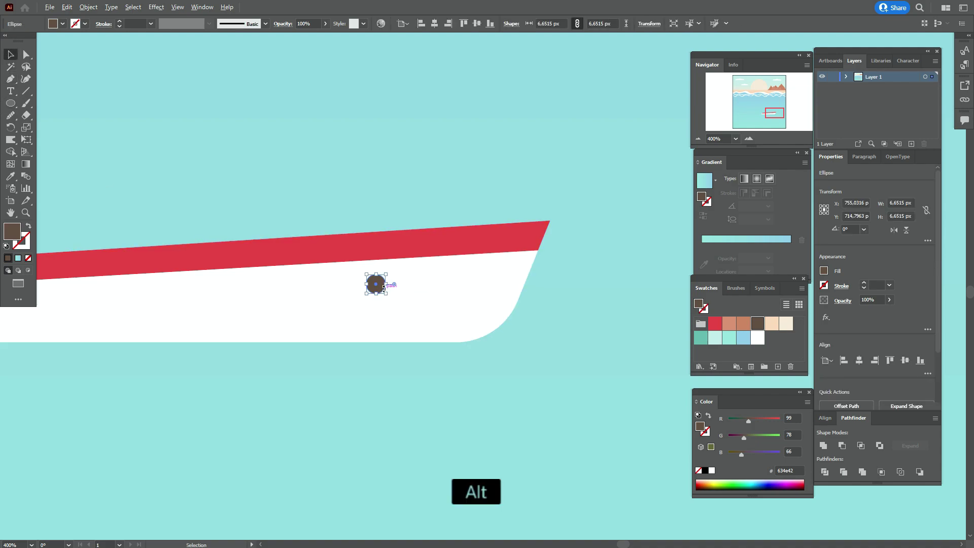
pyautogui.moveTo(376, 290); pyautogui.dragTo(446, 280)
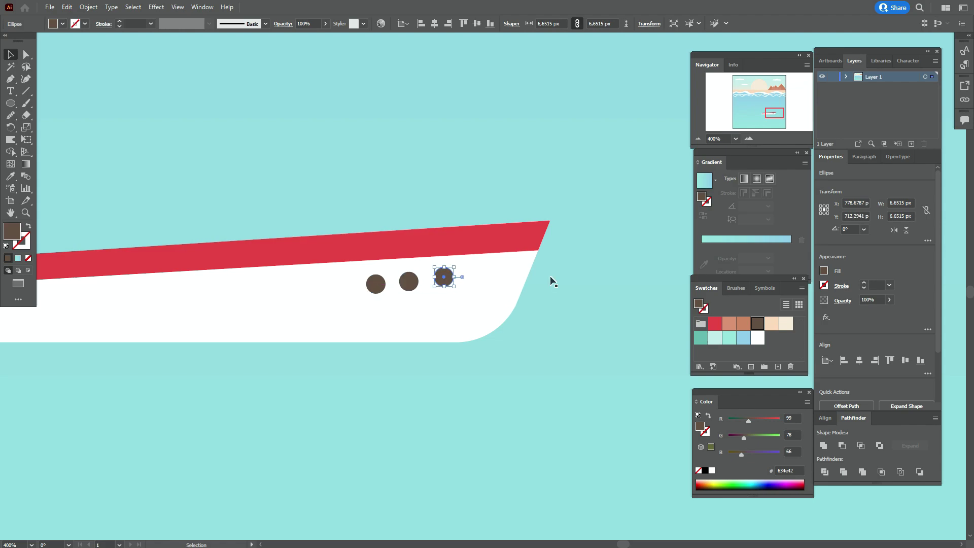
# Step: Align the three portholes on their vertical centres and rotate the row about 4.3° to follow the red stripe
pyautogui.moveTo(376, 289); pyautogui.dragTo(373, 290)
pyautogui.keyDown('shift'); pyautogui.click(408, 281); pyautogui.keyUp('shift')
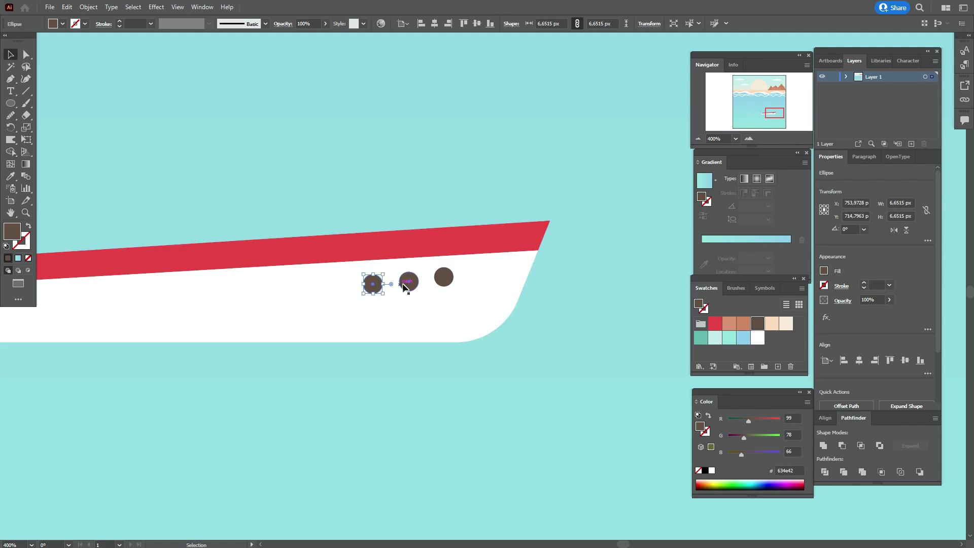
pyautogui.keyDown('shift'); pyautogui.click(446, 280); pyautogui.keyUp('shift')
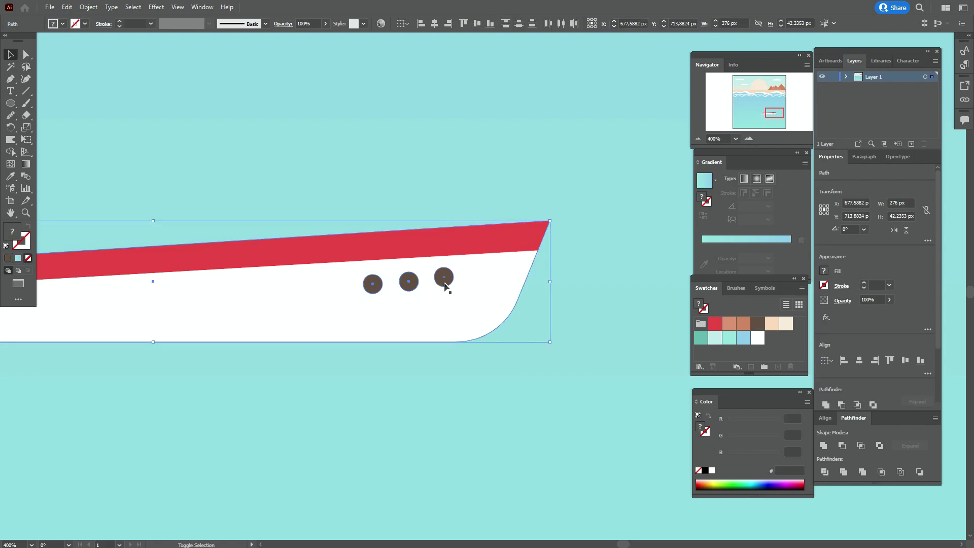
pyautogui.click(905, 360)
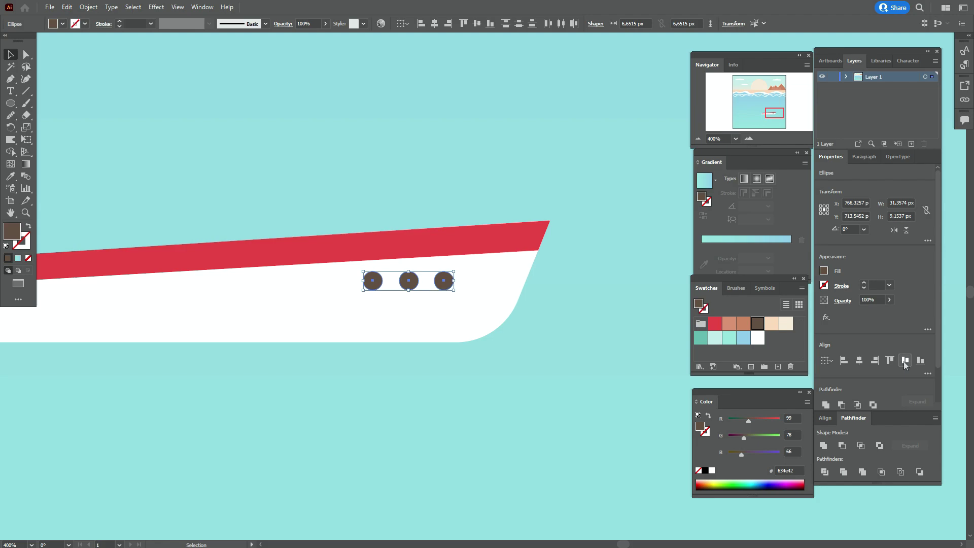
pyautogui.moveTo(459, 283); pyautogui.dragTo(462, 276)
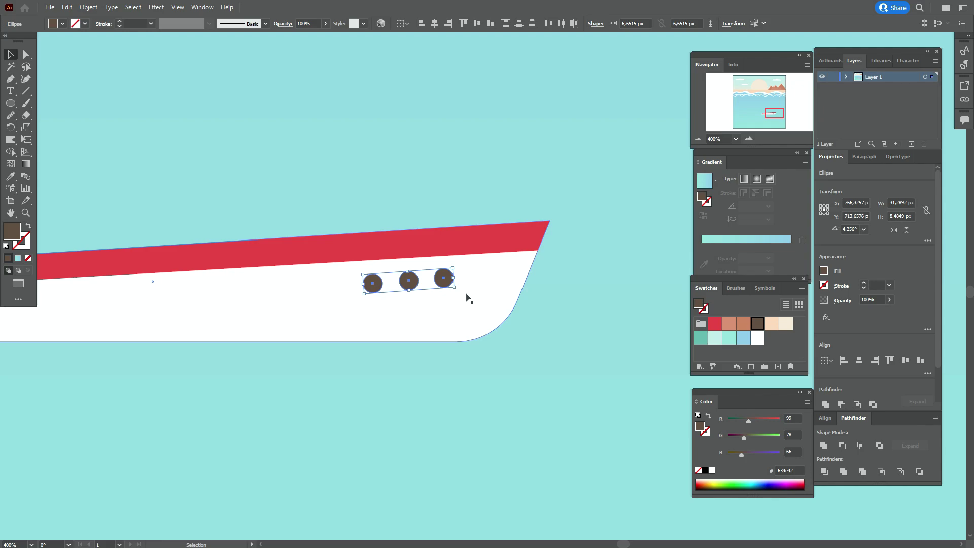
pyautogui.click(572, 316)
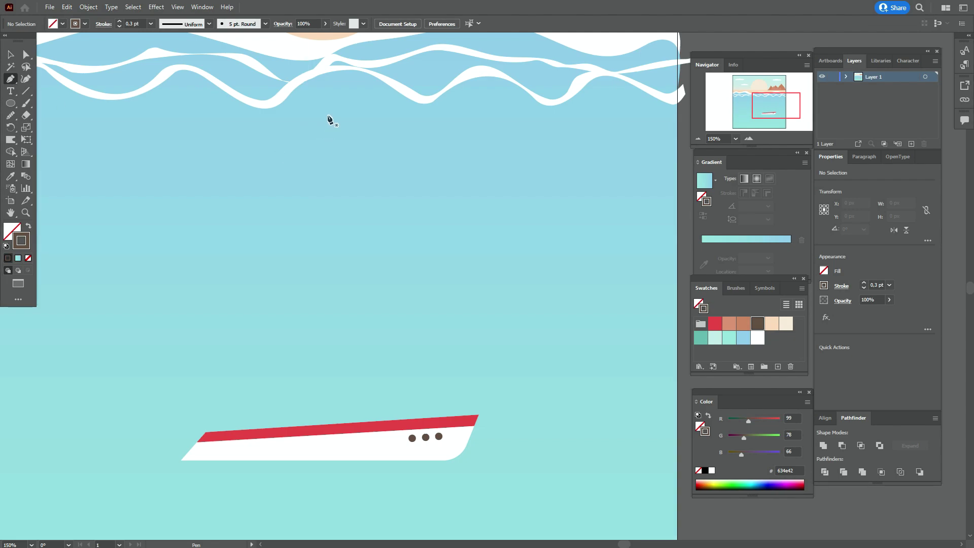
# Step: Draw a vertical mast line about 288 px tall with the Pen tool, from below the waves down to the boat's deck
pyautogui.click(328, 116)
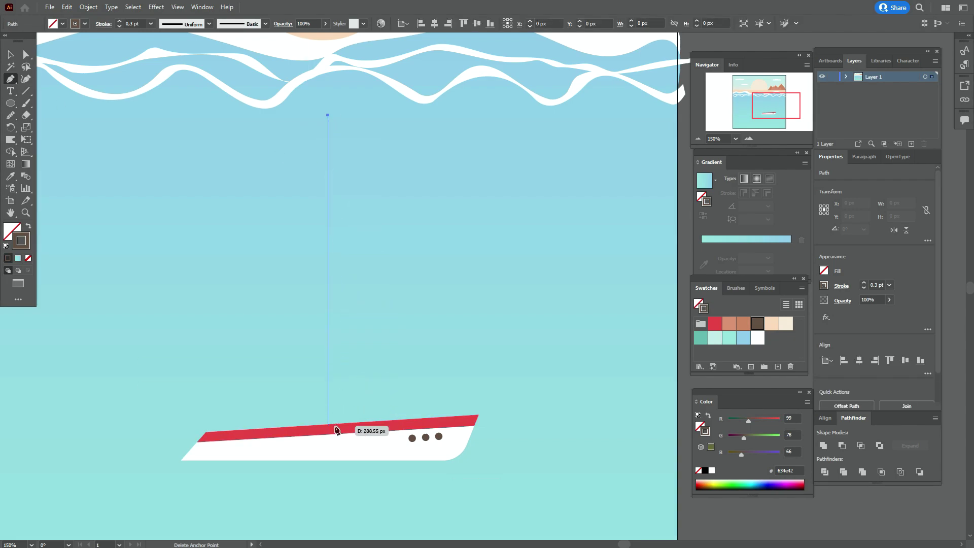
pyautogui.click(335, 427)
pyautogui.press('Escape')
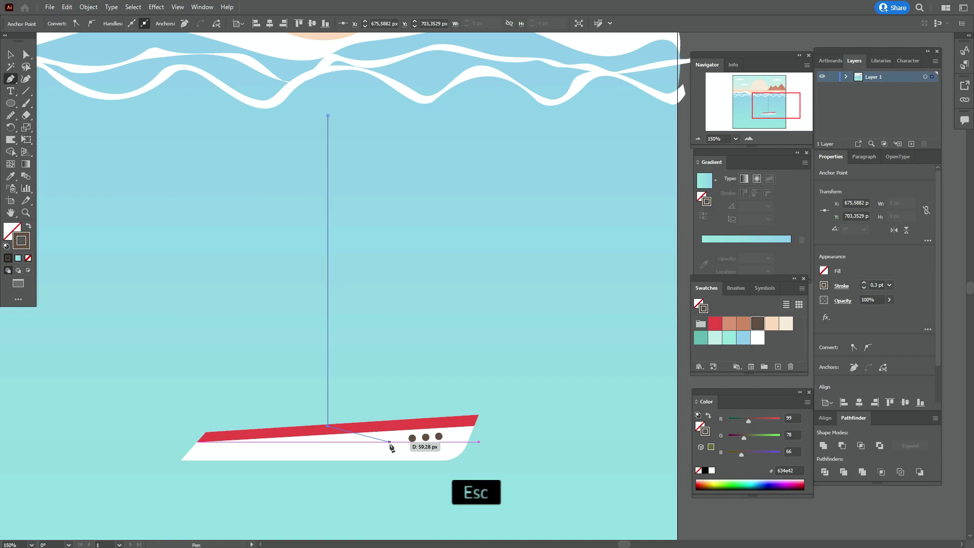
# Step: Apply the 5 pt. Round brush to the mast line and set its stroke weight to 0.5 pt
pyautogui.click(736, 287)
pyautogui.click(702, 308)
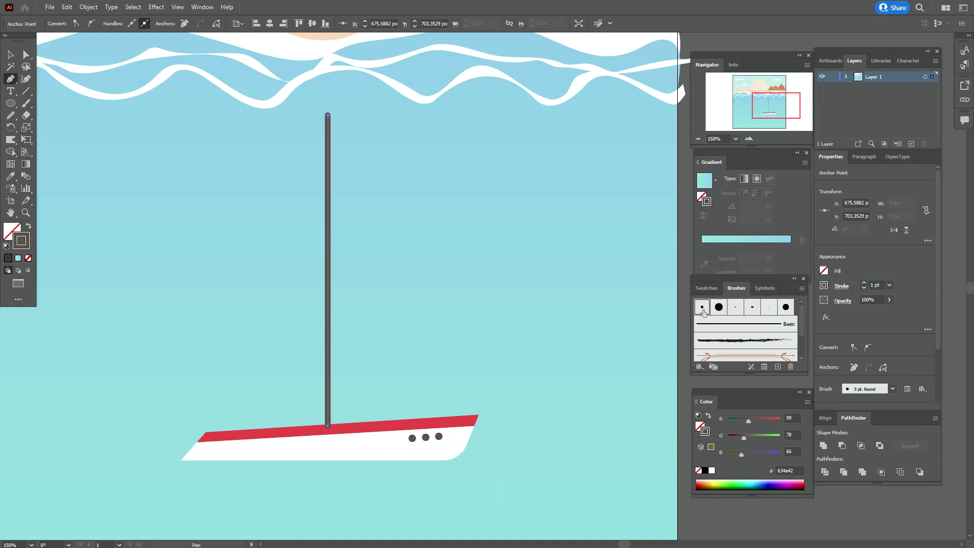
pyautogui.click(872, 286)
pyautogui.write('0,5')
pyautogui.press('Return')
pyautogui.press('v')
pyautogui.click(170, 139)
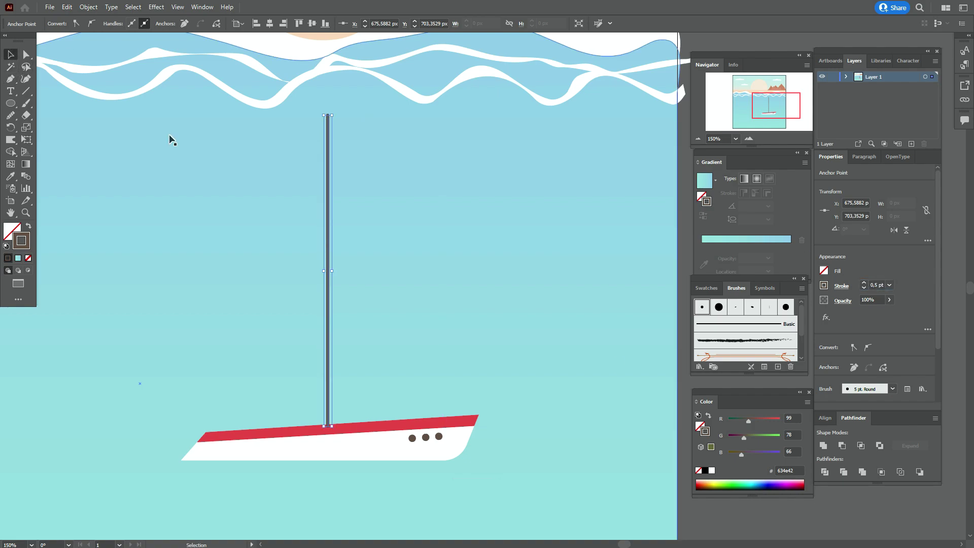
pyautogui.click(683, 354)
# Step: Move the mast slightly right along the deck and bring the red stripe to the front to cover its base
pyautogui.moveTo(329, 350); pyautogui.dragTo(341, 348)
pyautogui.click(404, 422)
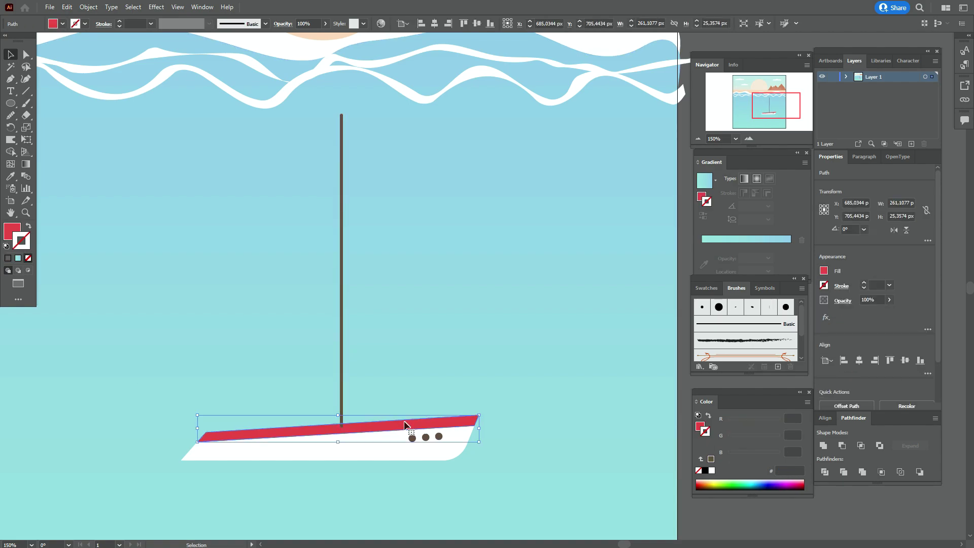
pyautogui.rightClick(405, 423)
pyautogui.moveTo(487, 377)
pyautogui.click(563, 370)
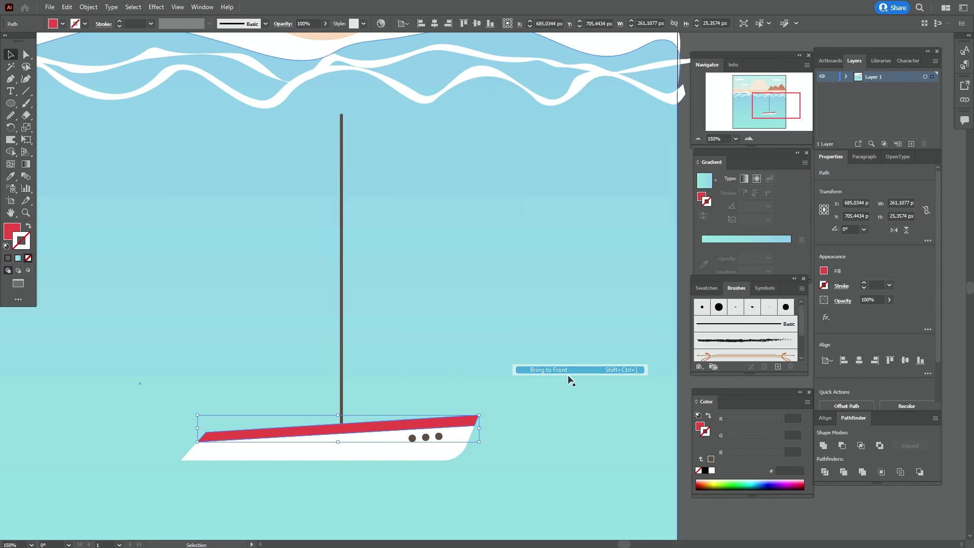
pyautogui.click(689, 390)
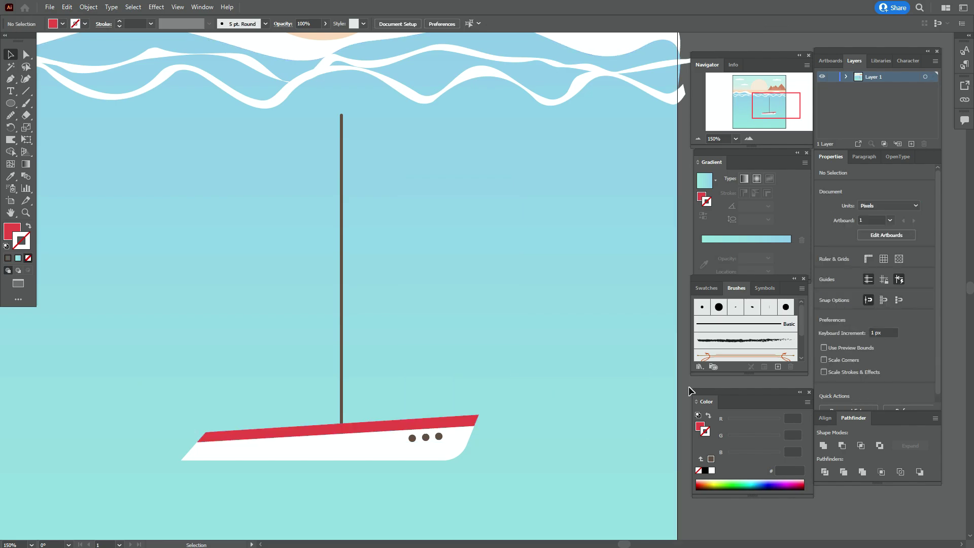
# Step: Draw a white, strokeless sail left of the mast with the Pen tool, about 281 px along the mast, with curved lower and outer edges
pyautogui.click(706, 288)
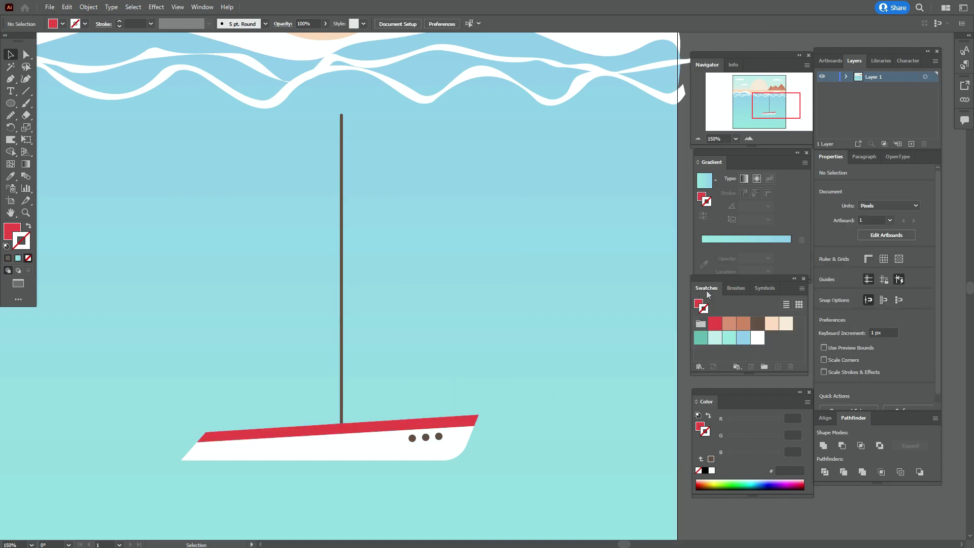
pyautogui.click(758, 338)
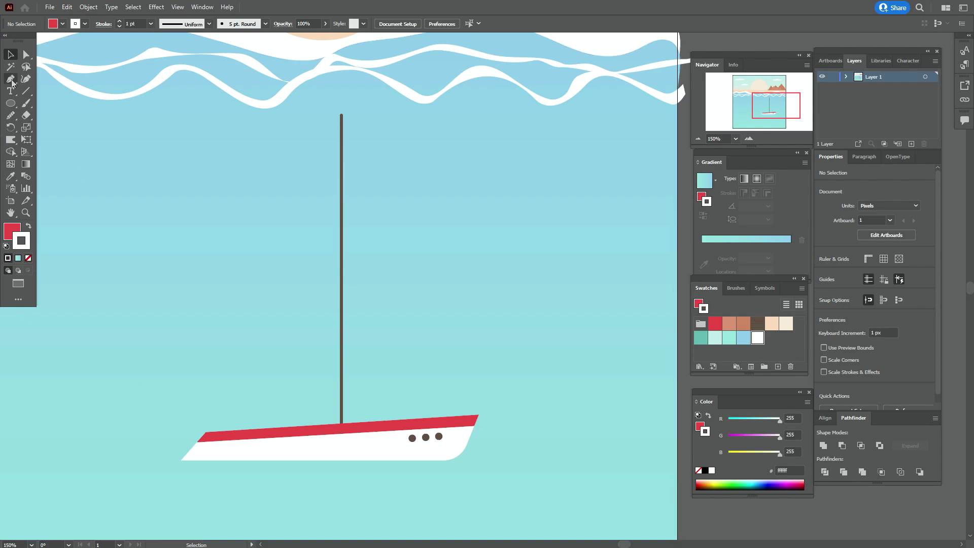
pyautogui.click(28, 227)
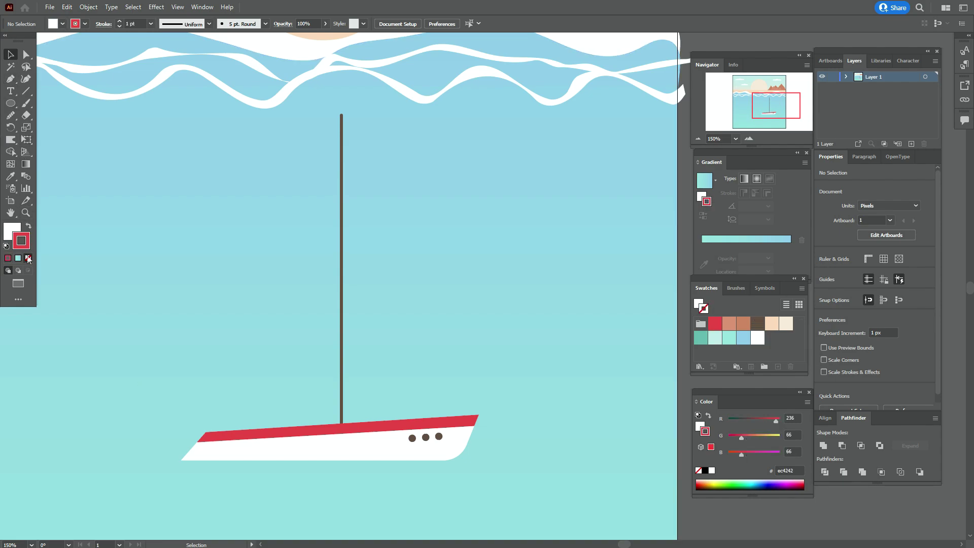
pyautogui.click(28, 258)
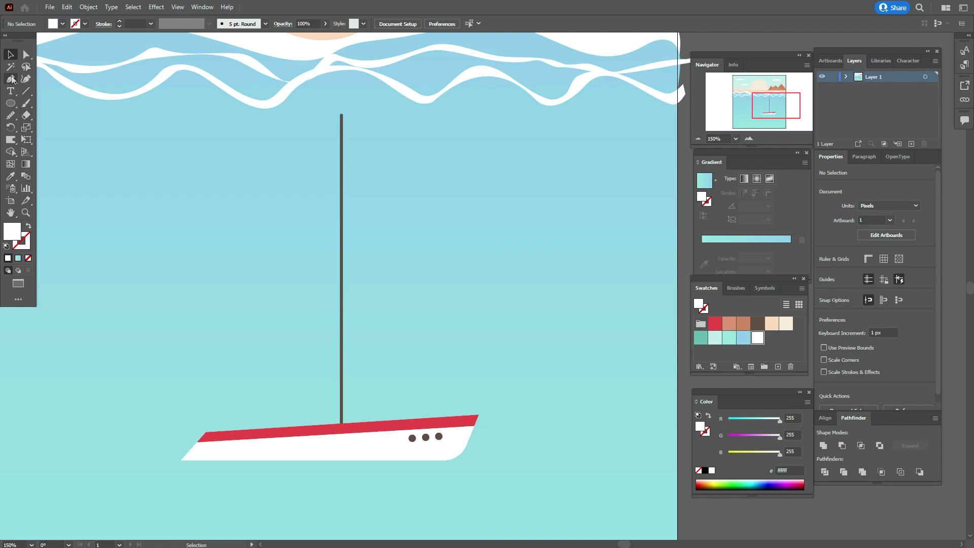
pyautogui.click(11, 79)
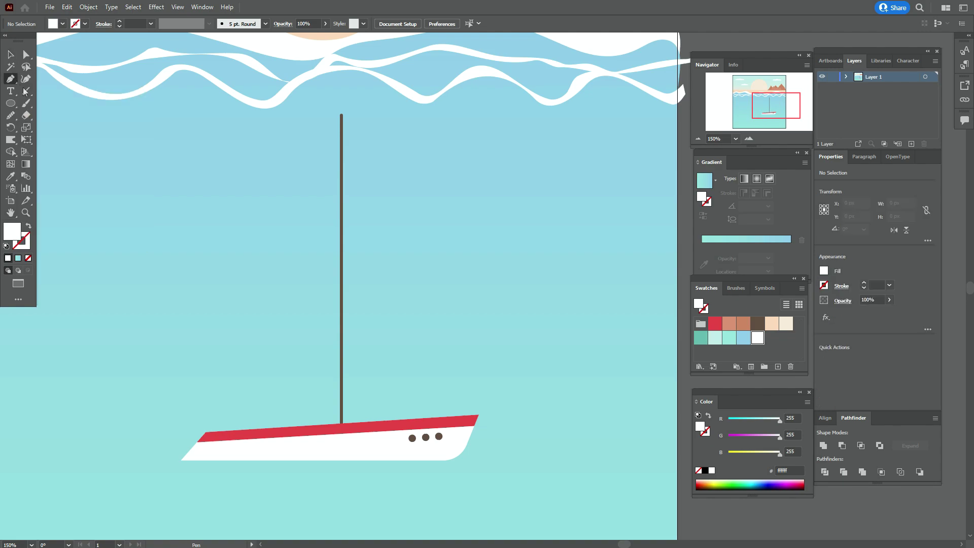
pyautogui.click(334, 122)
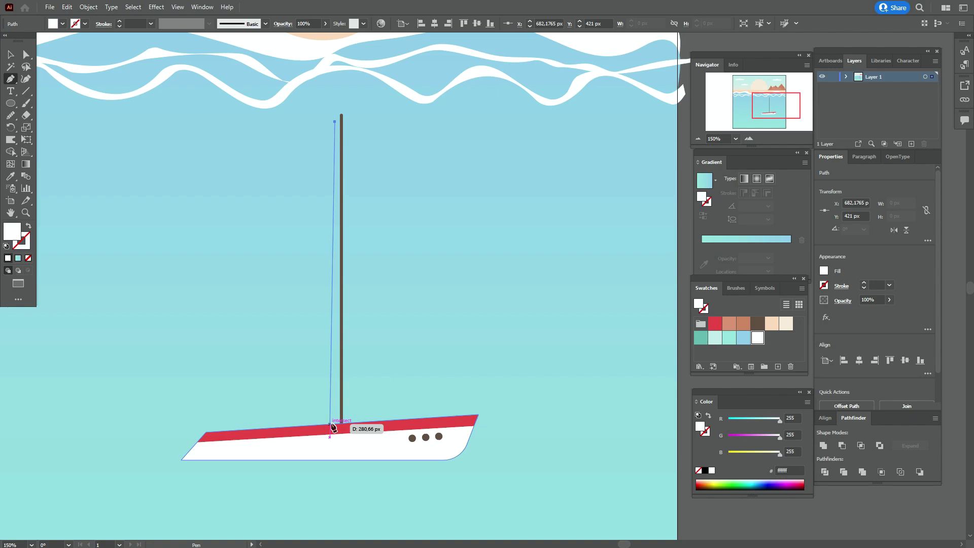
pyautogui.click(330, 424)
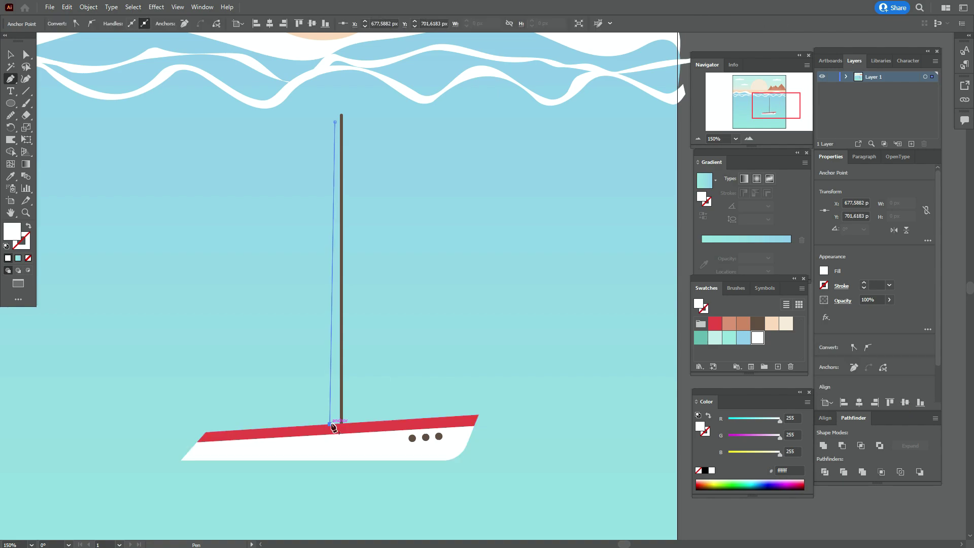
pyautogui.click(239, 401)
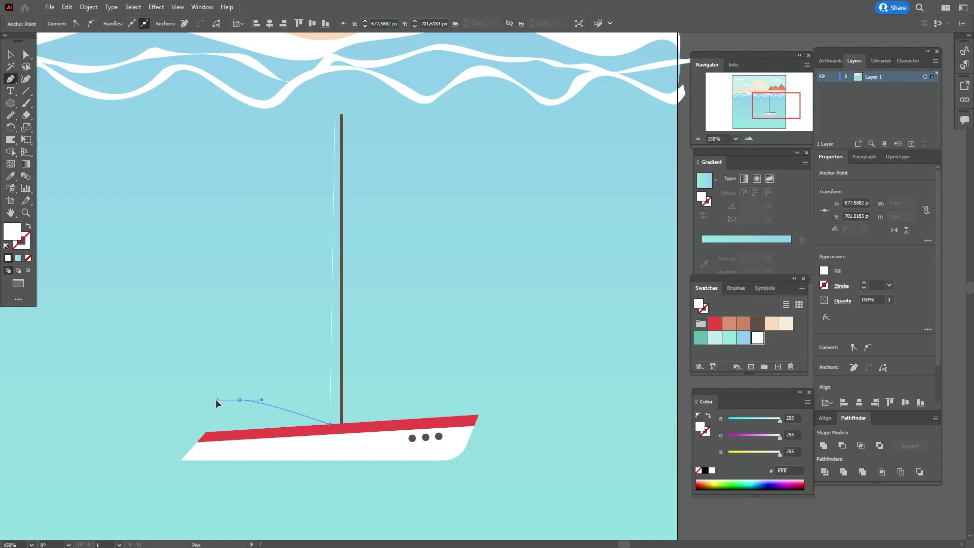
pyautogui.moveTo(216, 404); pyautogui.dragTo(217, 401)
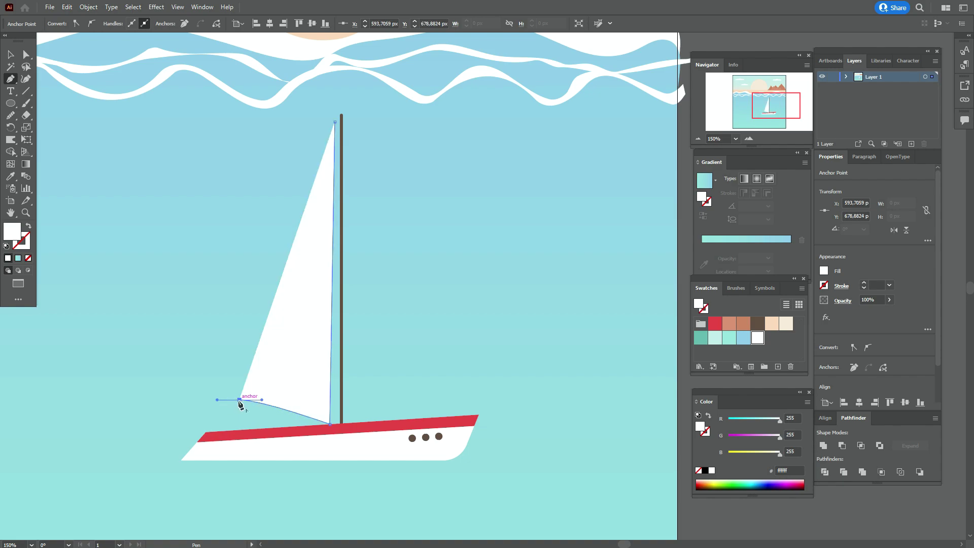
pyautogui.click(240, 401)
pyautogui.click(335, 123)
pyautogui.moveTo(335, 123); pyautogui.dragTo(415, 55)
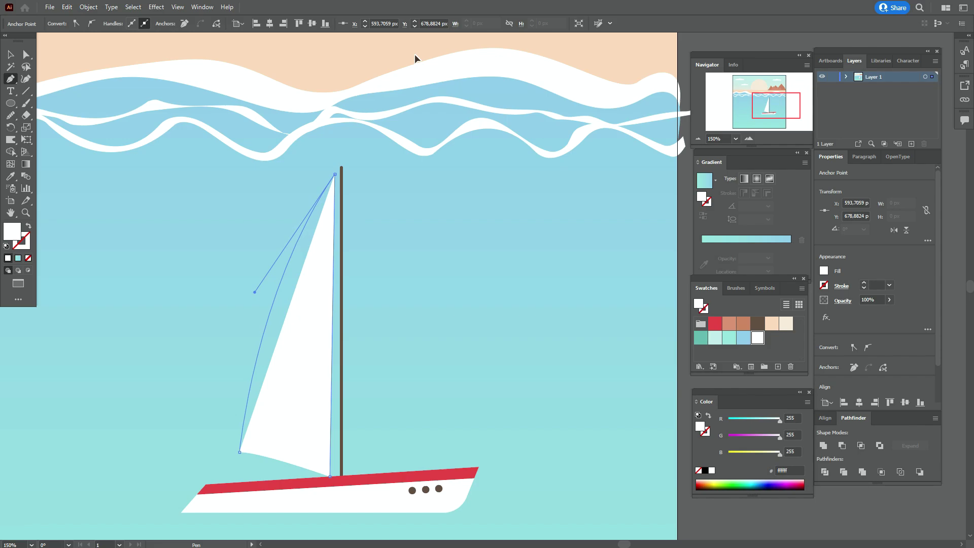
pyautogui.moveTo(416, 53); pyautogui.dragTo(410, 53)
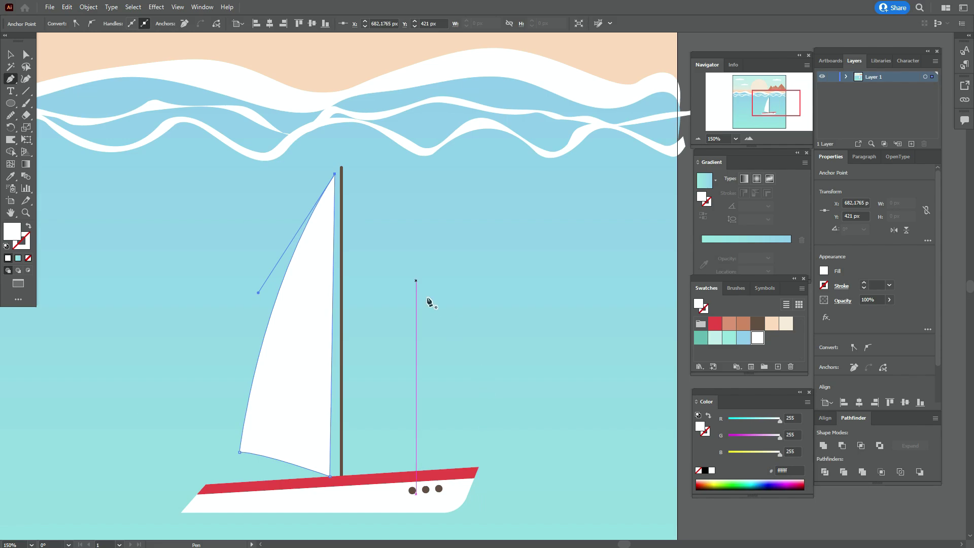
# Step: Draw a curved white sail right of the mast with a lower edge about 105 px long, and arrange the red stripe in front
pyautogui.click(347, 182)
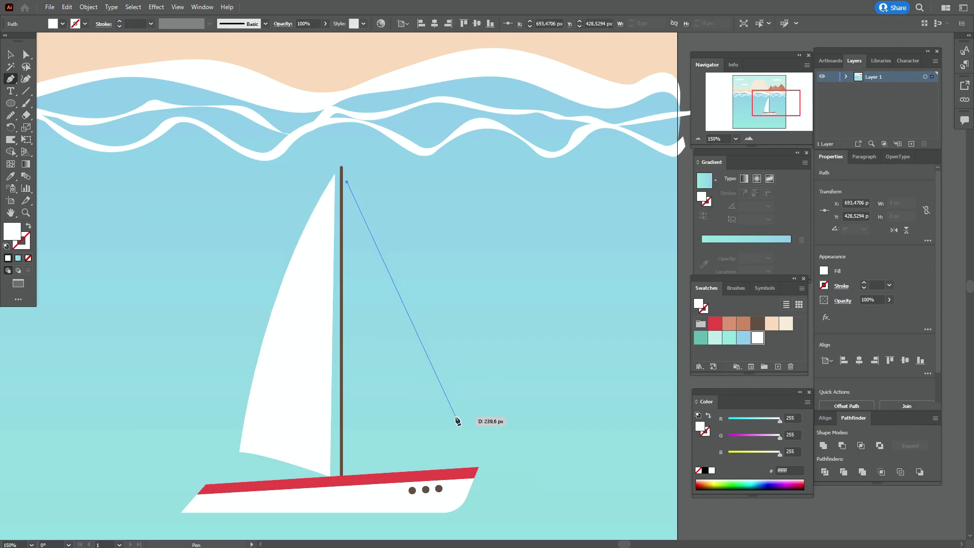
pyautogui.moveTo(452, 426); pyautogui.dragTo(476, 510)
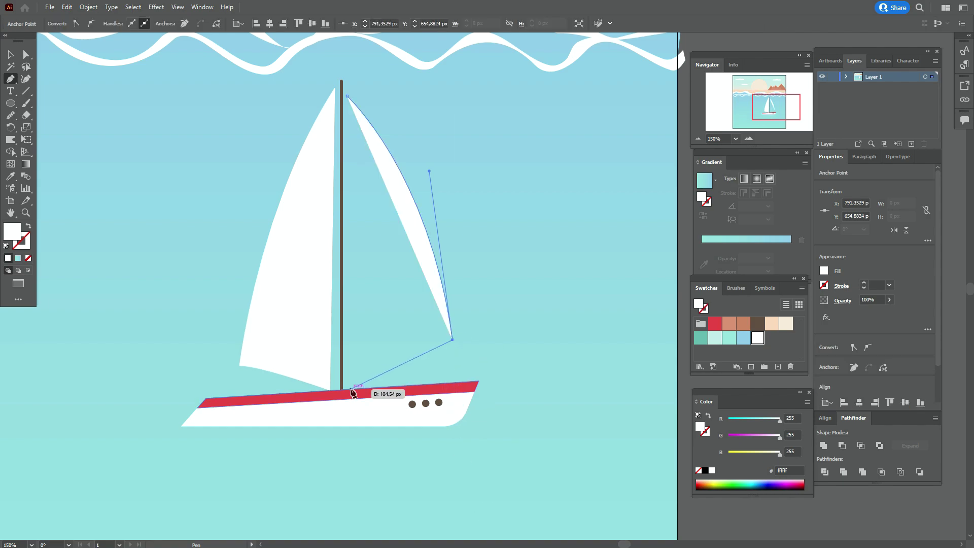
pyautogui.moveTo(349, 396); pyautogui.dragTo(378, 390)
pyautogui.moveTo(348, 96); pyautogui.dragTo(306, 71)
pyautogui.moveTo(548, 508); pyautogui.dragTo(499, 371)
pyautogui.press('v')
pyautogui.click(513, 419)
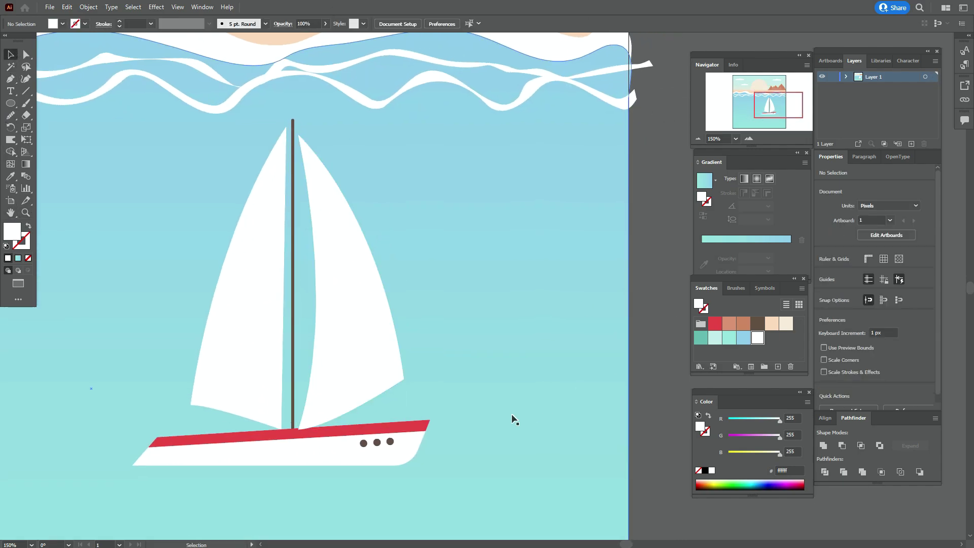
pyautogui.click(402, 433)
pyautogui.rightClick(402, 432)
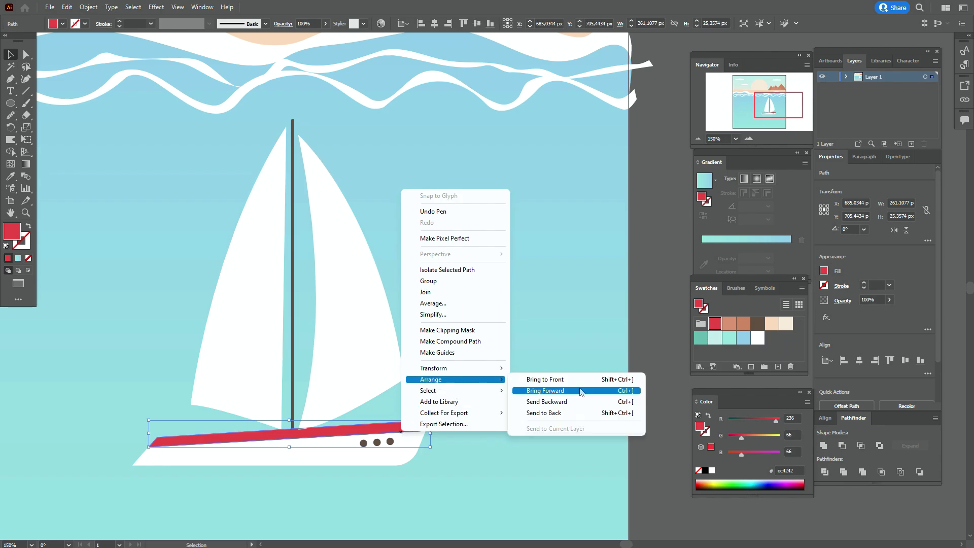
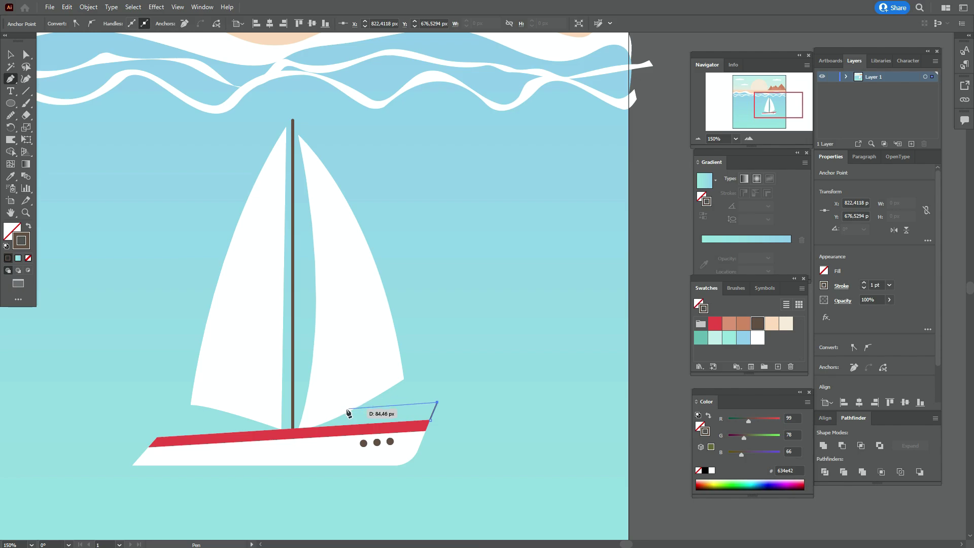
# Step: Extend the brown 1 pt railing line about 84 px back from the bow post's tip and end the open path
pyautogui.click(346, 409)
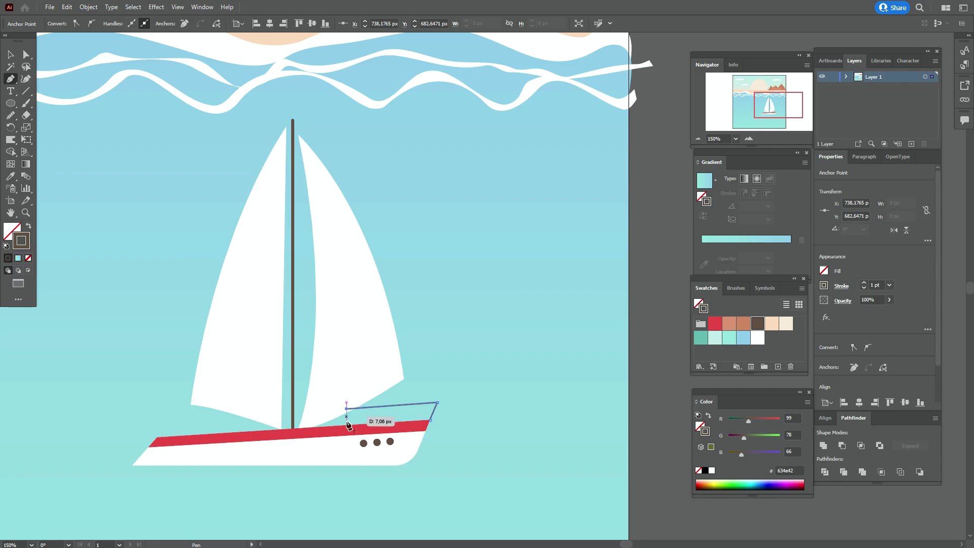
pyautogui.press('Escape')
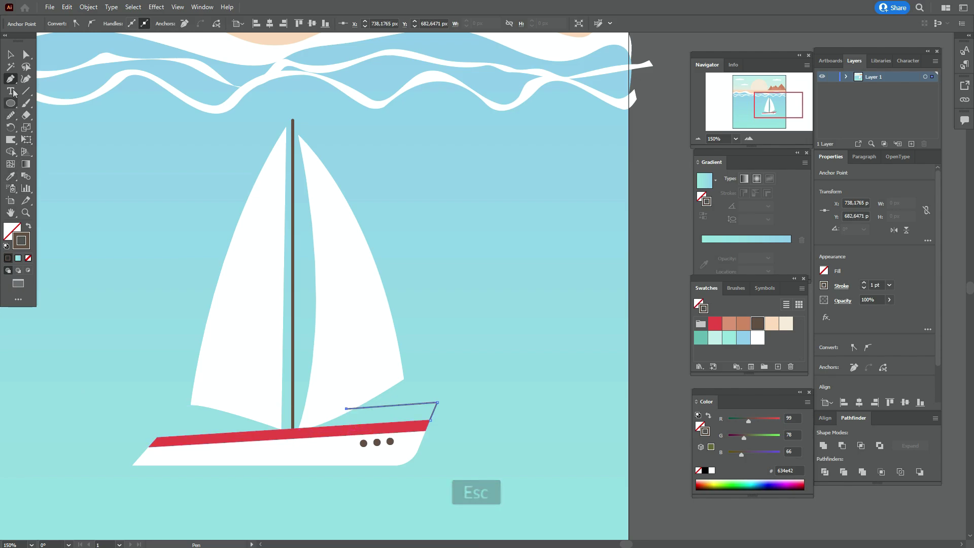
pyautogui.click(10, 54)
pyautogui.click(670, 279)
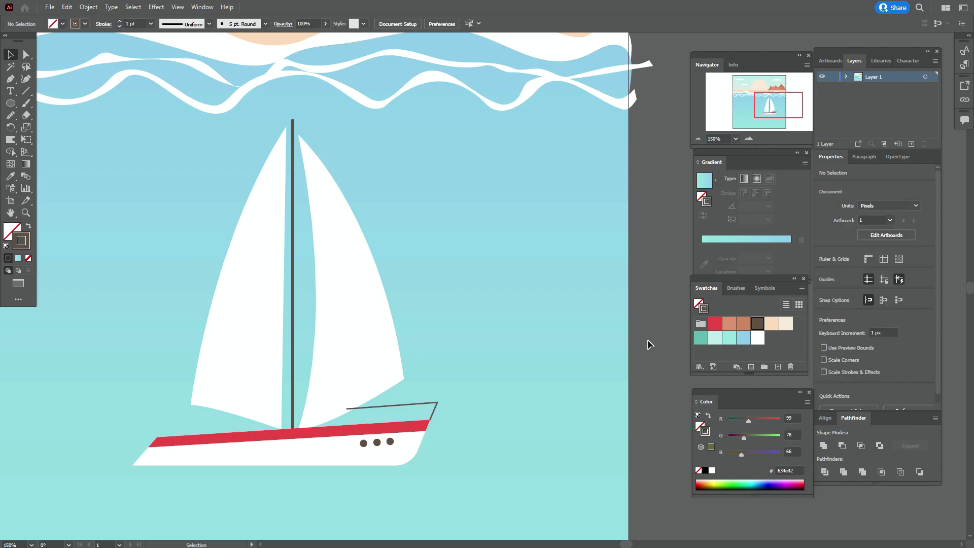
# Step: Draw a slanted support post about 25 px long from the top rail down into the red stripe with the Pen tool
pyautogui.click(15, 81)
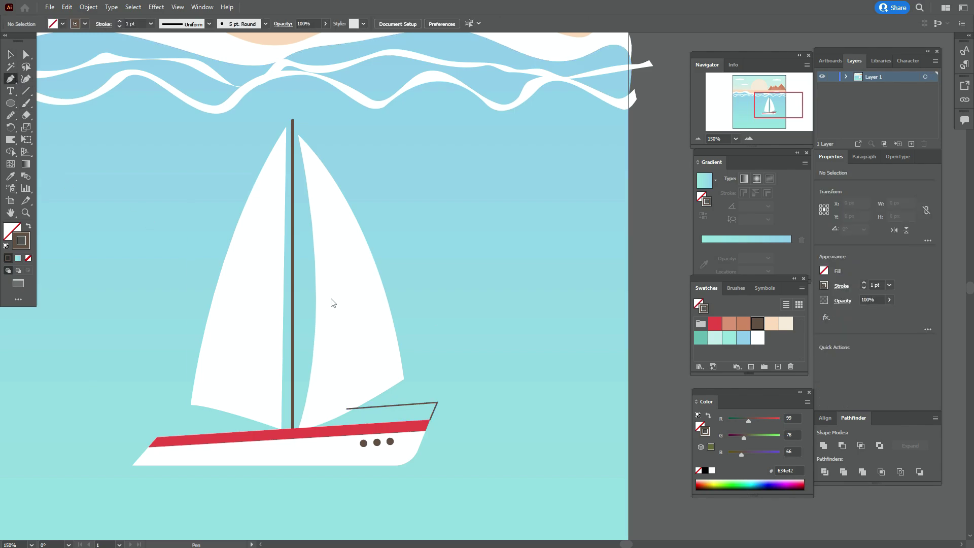
pyautogui.click(403, 404)
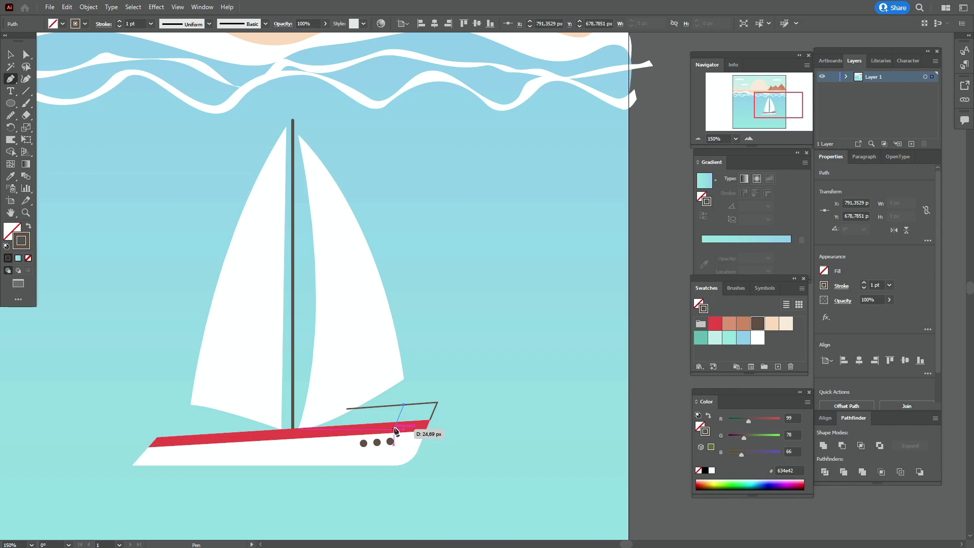
pyautogui.click(394, 428)
pyautogui.press('Escape')
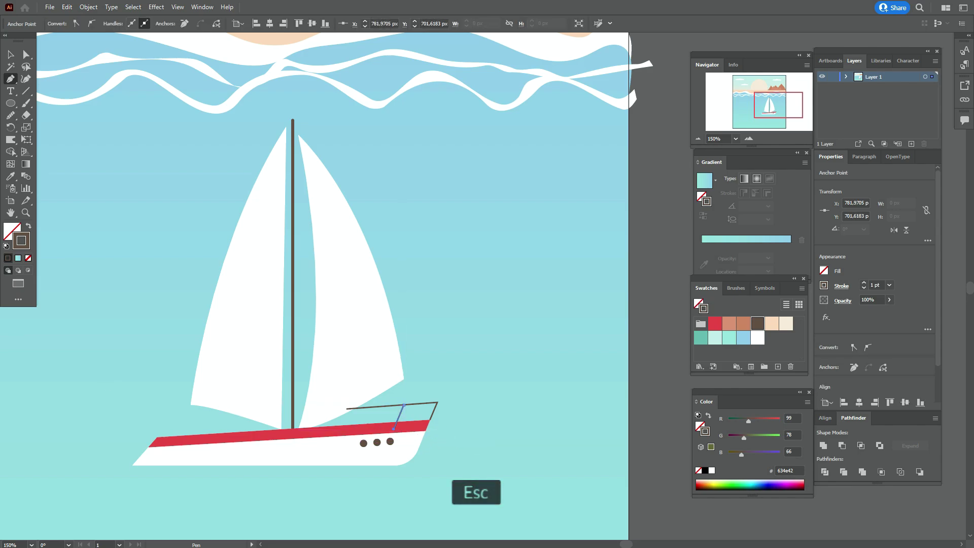
pyautogui.click(10, 54)
pyautogui.click(650, 363)
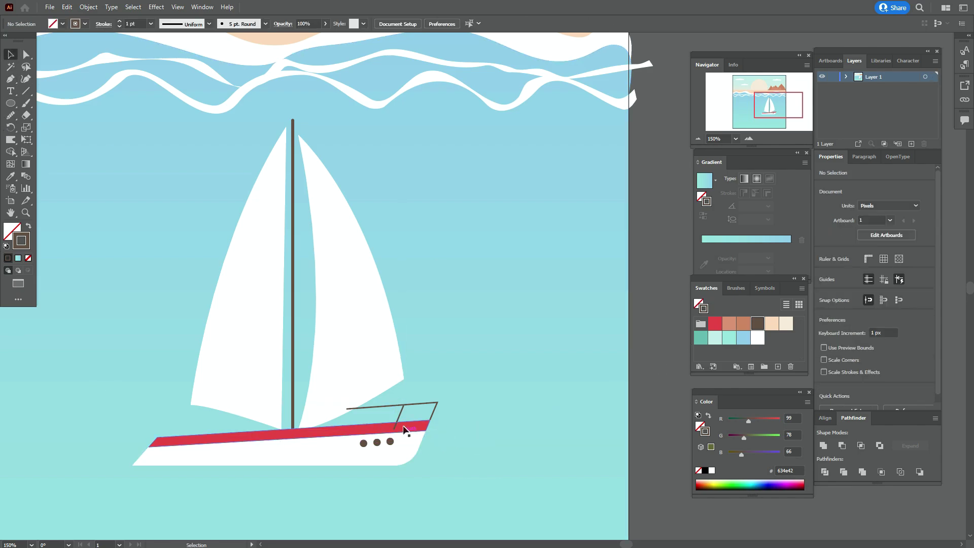
# Step: Duplicate the slanted railing post about 27 px toward the mast
pyautogui.click(401, 420)
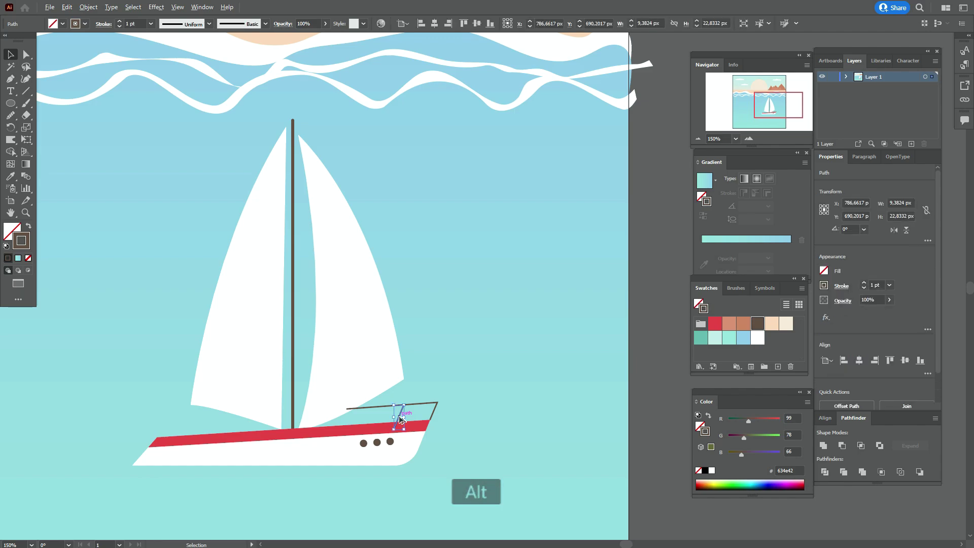
pyautogui.moveTo(401, 420); pyautogui.dragTo(371, 421)
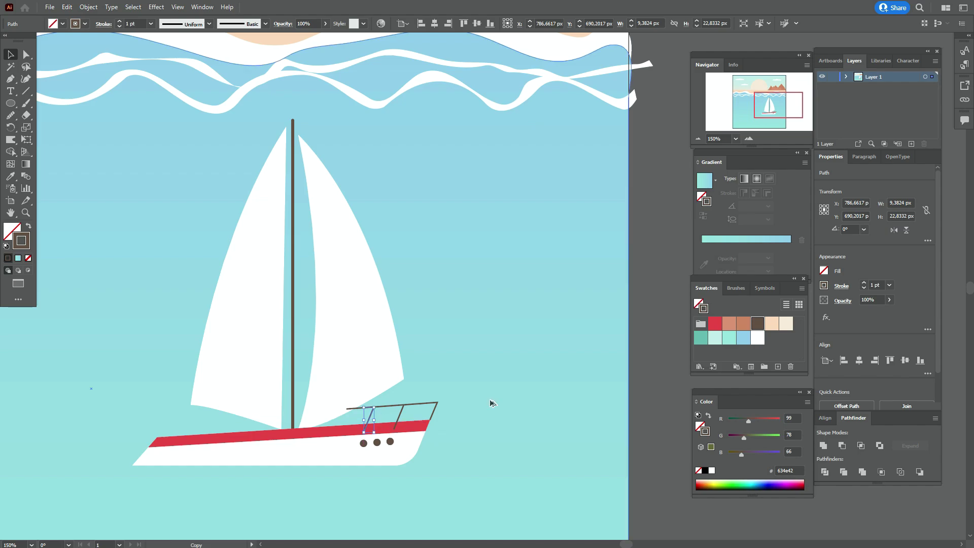
pyautogui.click(653, 402)
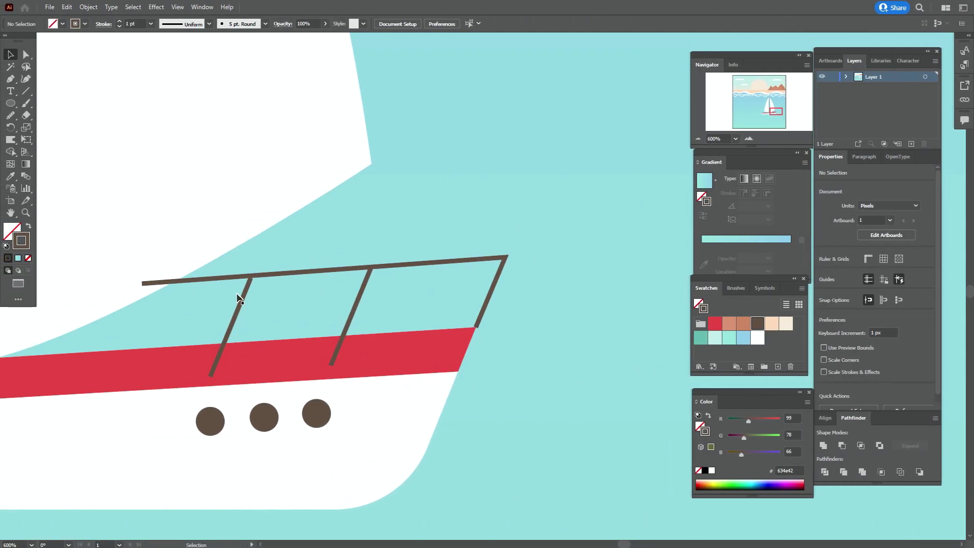
# Step: Bring the red stripe to the front over the post bases and nudge the post nearest the mast up to the top rail
pyautogui.click(290, 382)
pyautogui.rightClick(291, 382)
pyautogui.moveTo(378, 324)
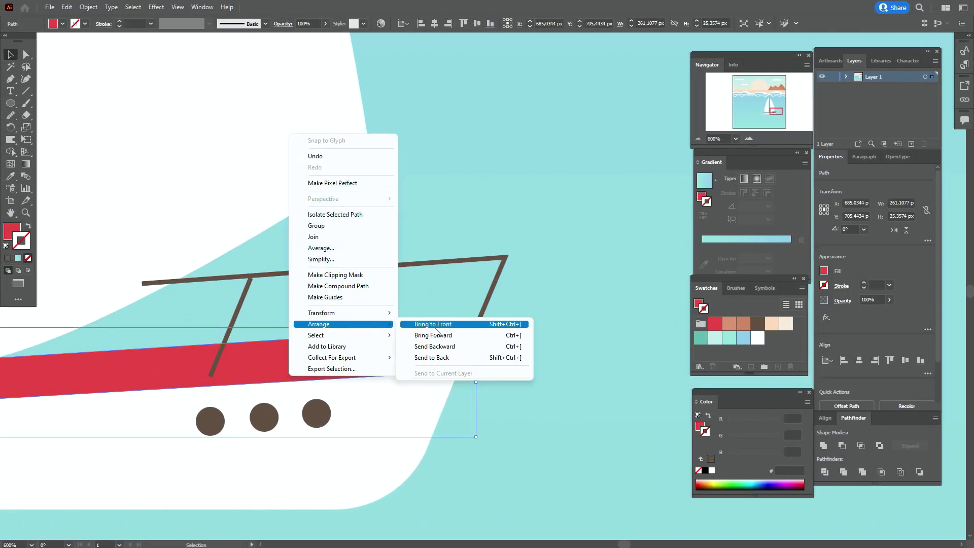
pyautogui.click(434, 326)
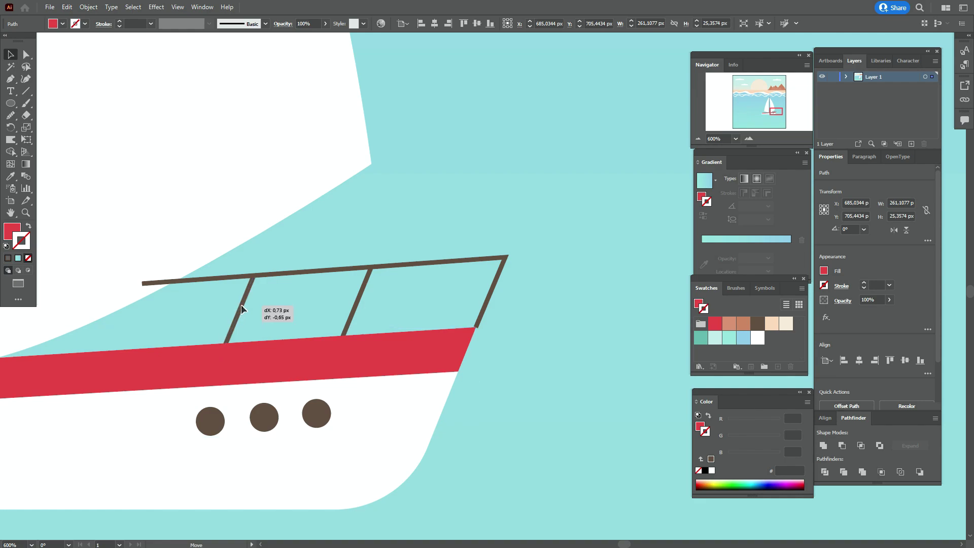
pyautogui.click(241, 308)
# Step: Select the top rail together with both support posts and shift the railing slightly to line up with the stripe's bow corner
pyautogui.click(358, 304)
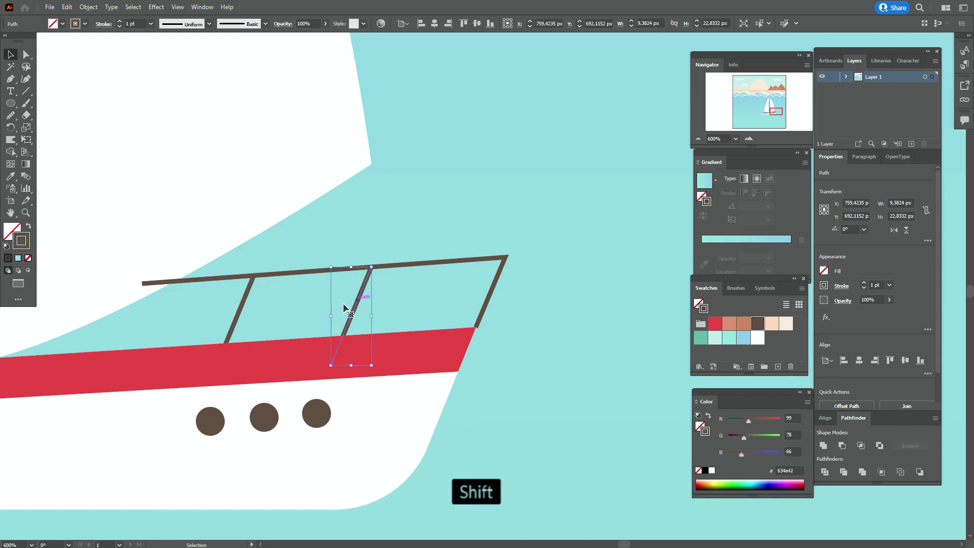
pyautogui.keyDown('shift'); pyautogui.click(233, 320); pyautogui.keyUp('shift')
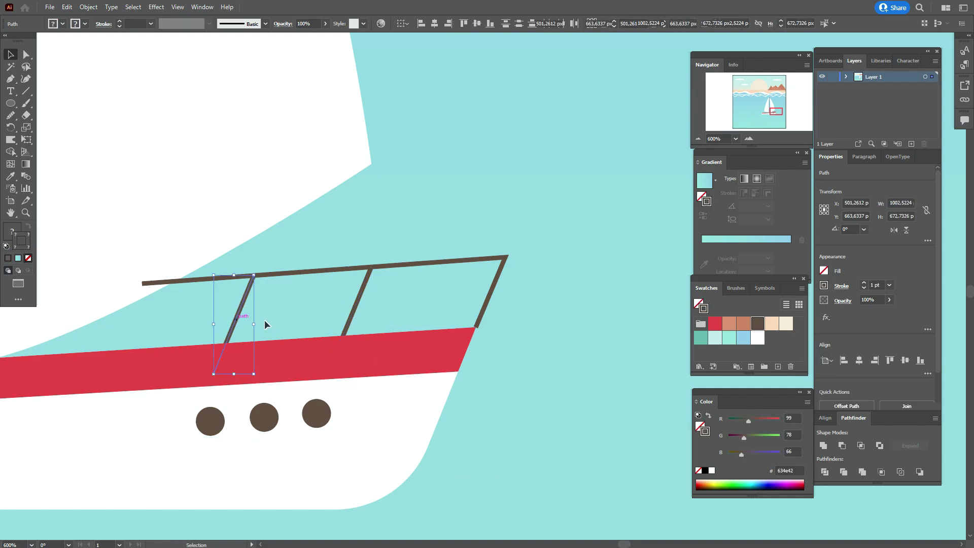
pyautogui.keyDown('shift'); pyautogui.click(355, 311); pyautogui.keyUp('shift')
pyautogui.keyDown('shift'); pyautogui.click(410, 265); pyautogui.keyUp('shift')
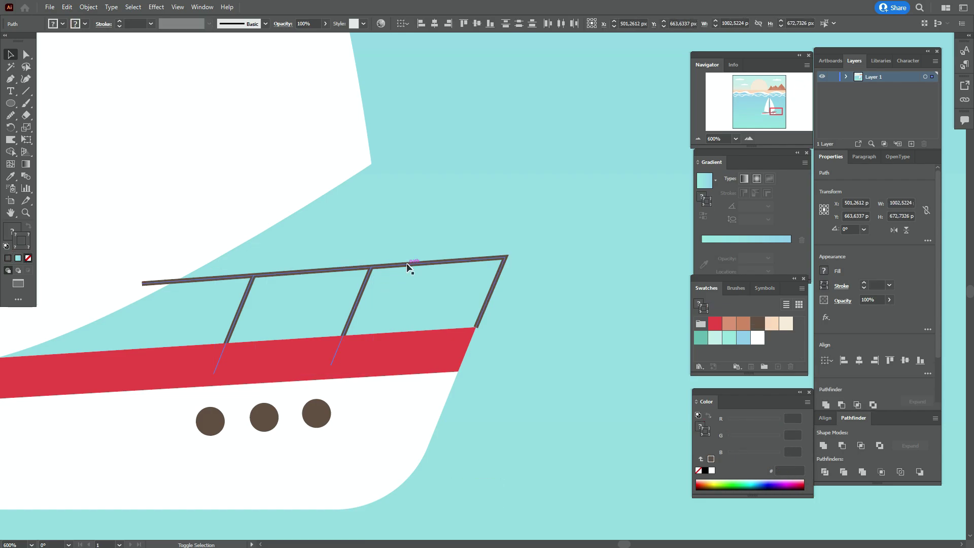
pyautogui.click(434, 258)
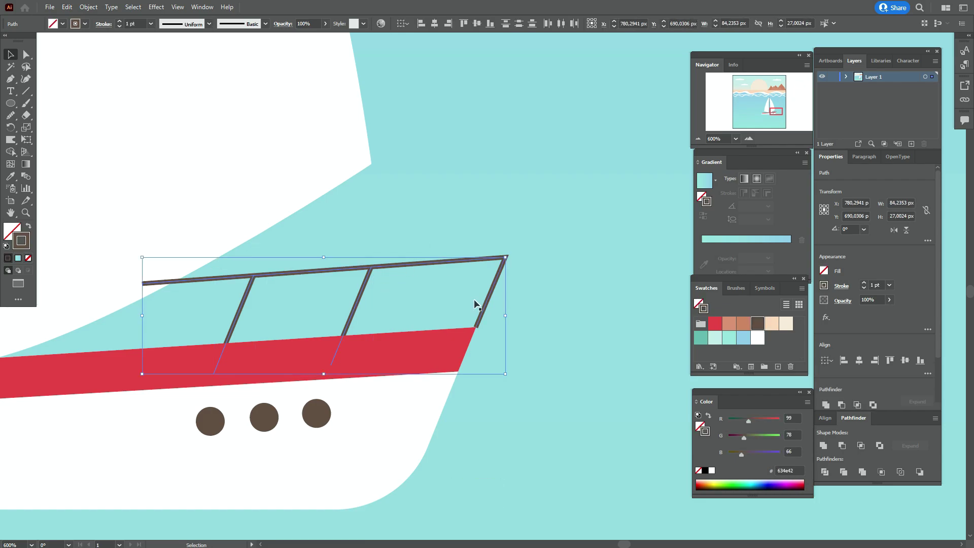
pyautogui.moveTo(482, 317); pyautogui.dragTo(475, 325)
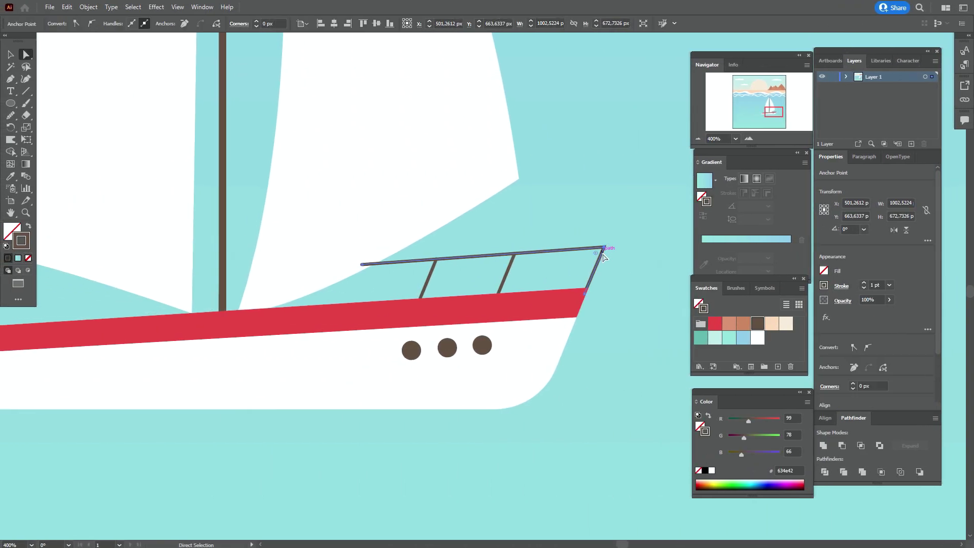
# Step: Round the railing's corner at the bow with a radius of about 1 px
pyautogui.click(602, 252)
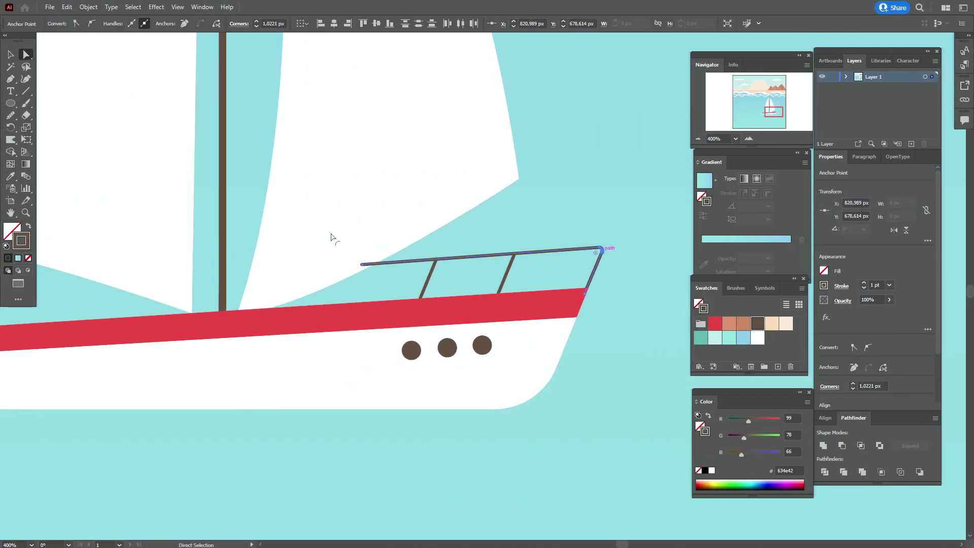
pyautogui.click(9, 59)
pyautogui.click(561, 156)
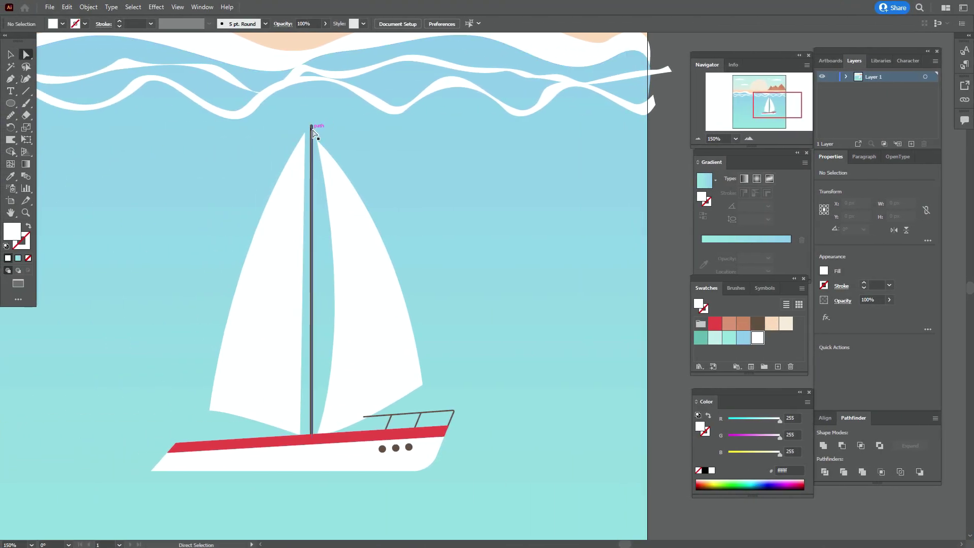
# Step: Extend the mast upward by raising its top anchor point 19 px
pyautogui.click(312, 126)
pyautogui.press('Up')
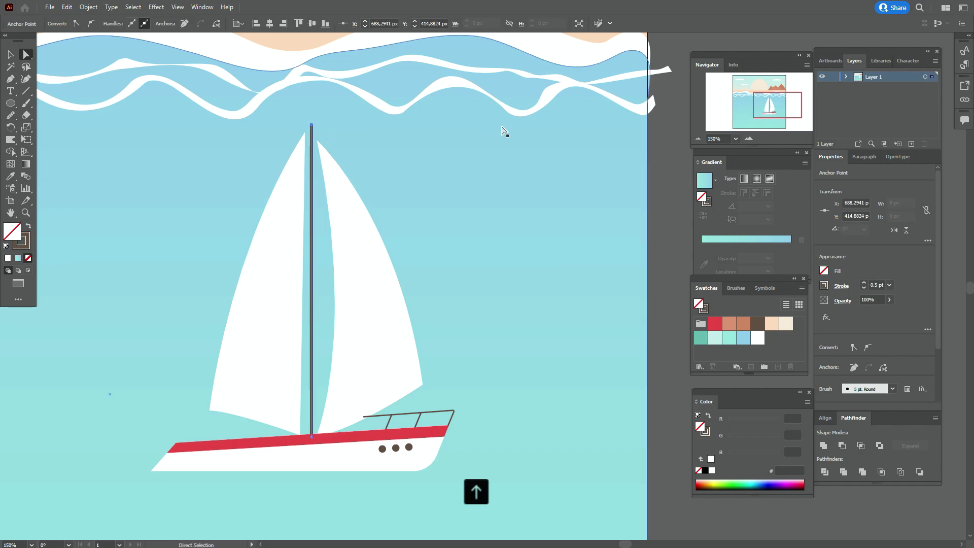
pyautogui.press('Up')
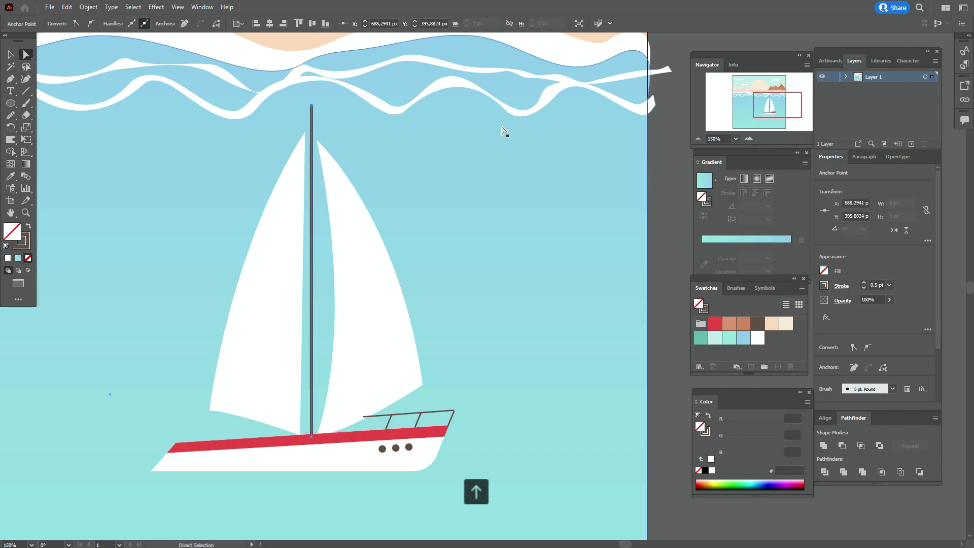
pyautogui.click(658, 188)
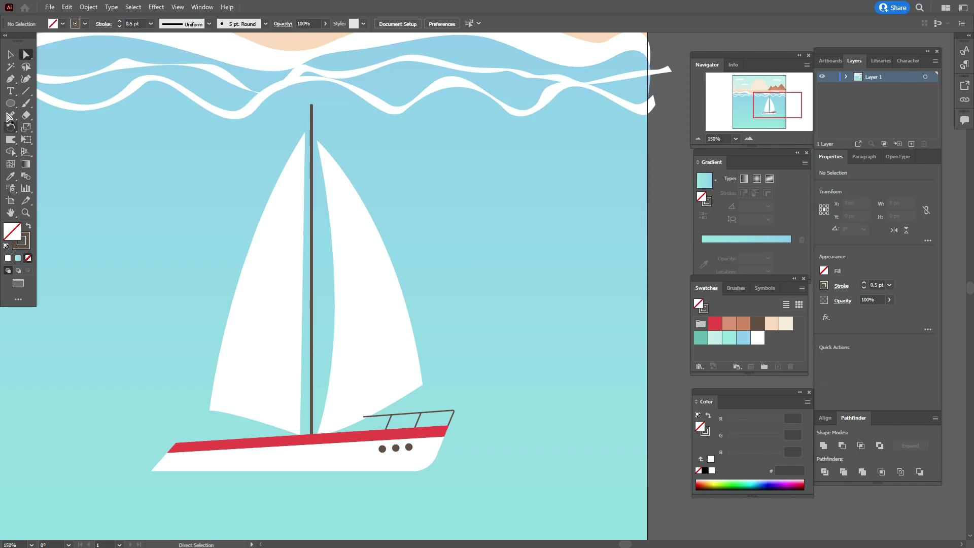
# Step: Draw a curved white 0.5 pt rope without fill from near the mast's top to the red stripe's upper stern corner
pyautogui.click(23, 246)
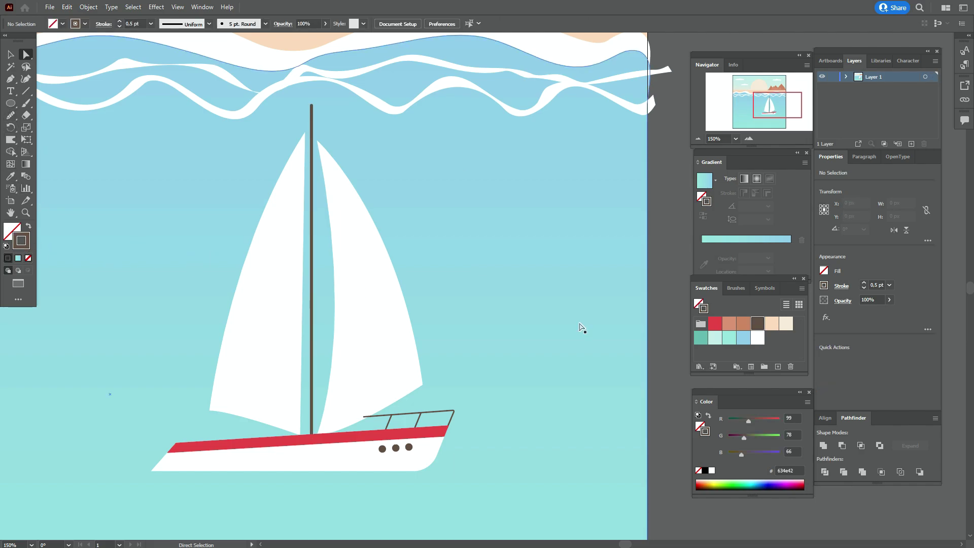
pyautogui.click(756, 339)
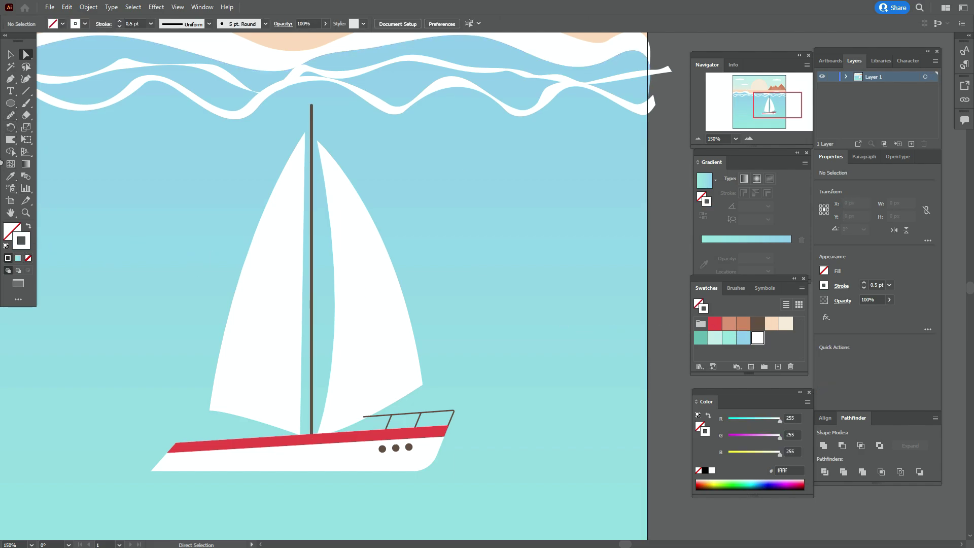
pyautogui.click(10, 78)
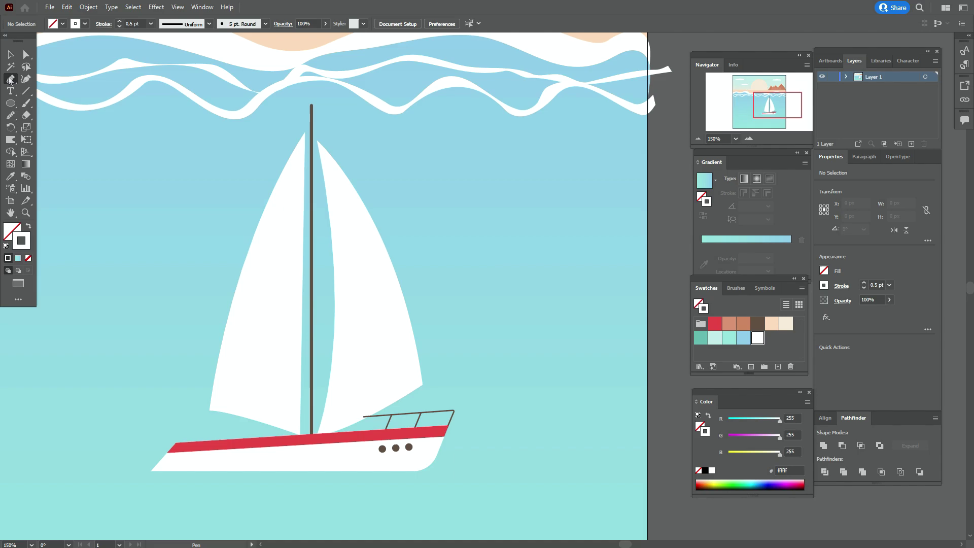
pyautogui.click(312, 116)
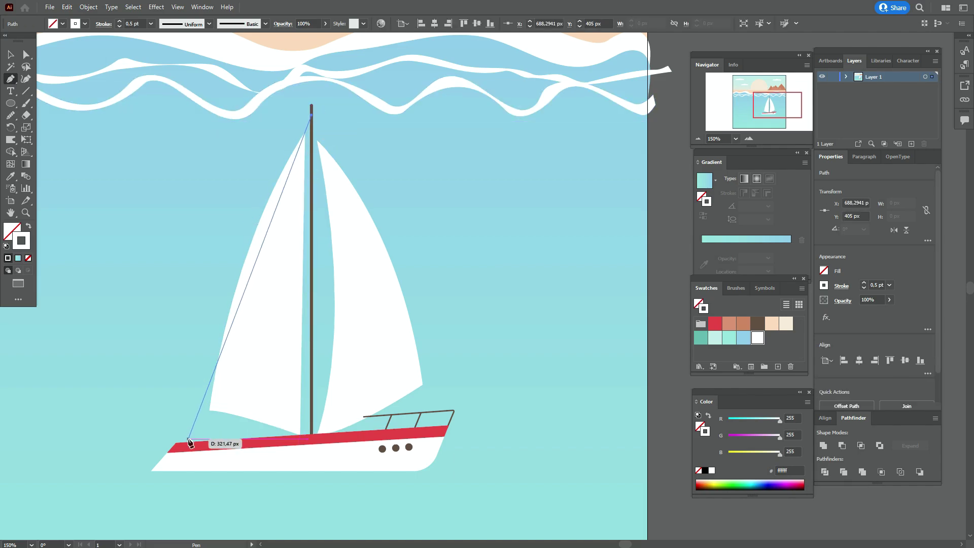
pyautogui.moveTo(176, 443); pyautogui.dragTo(139, 522)
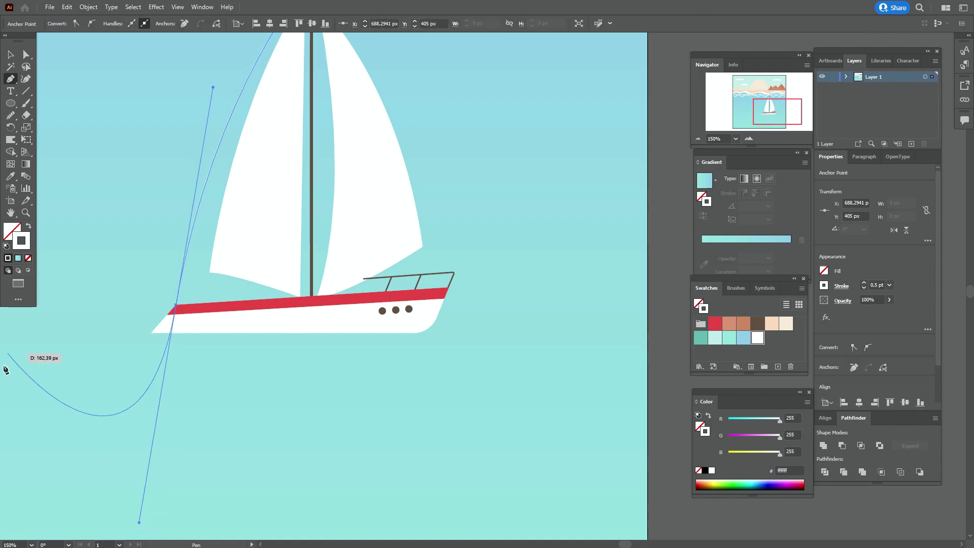
pyautogui.press('Escape')
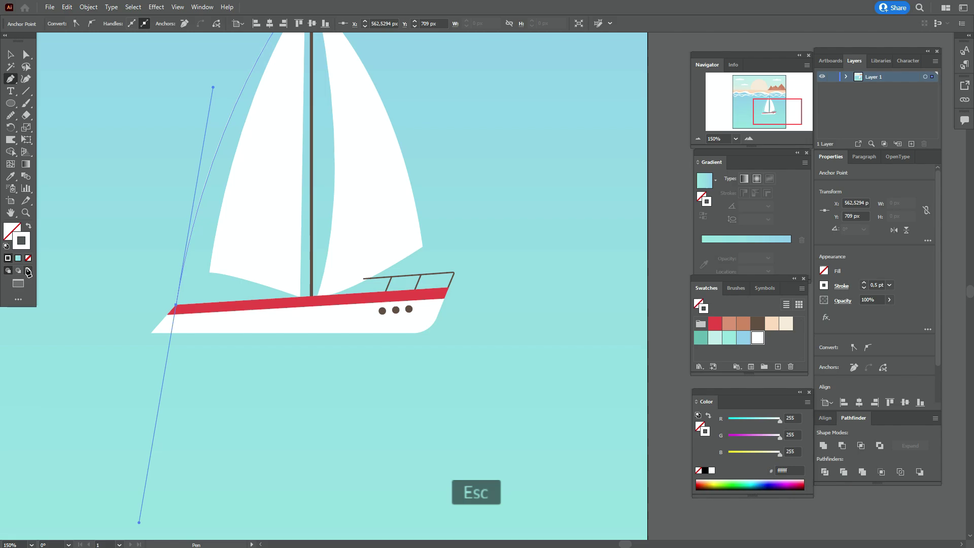
pyautogui.click(10, 213)
pyautogui.moveTo(355, 274); pyautogui.dragTo(323, 352)
pyautogui.click(10, 54)
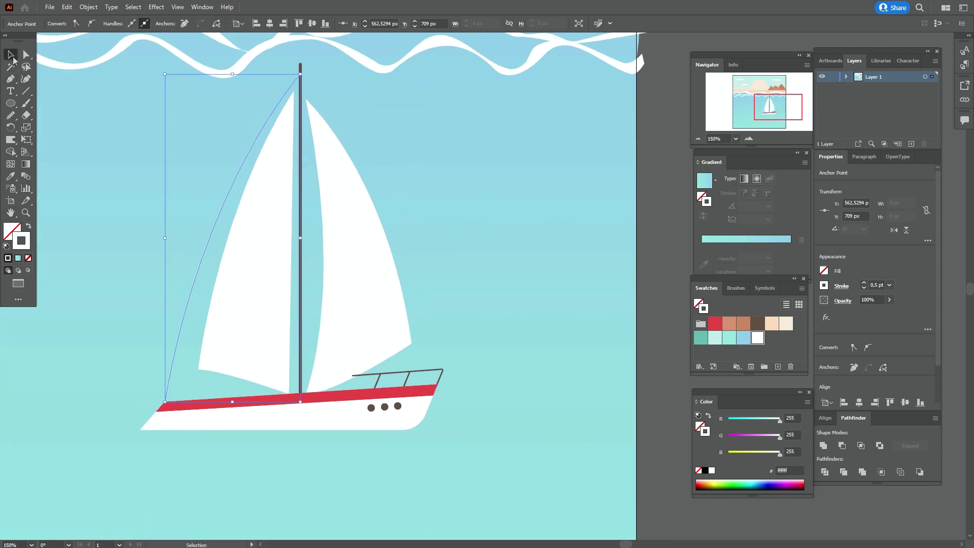
pyautogui.click(642, 263)
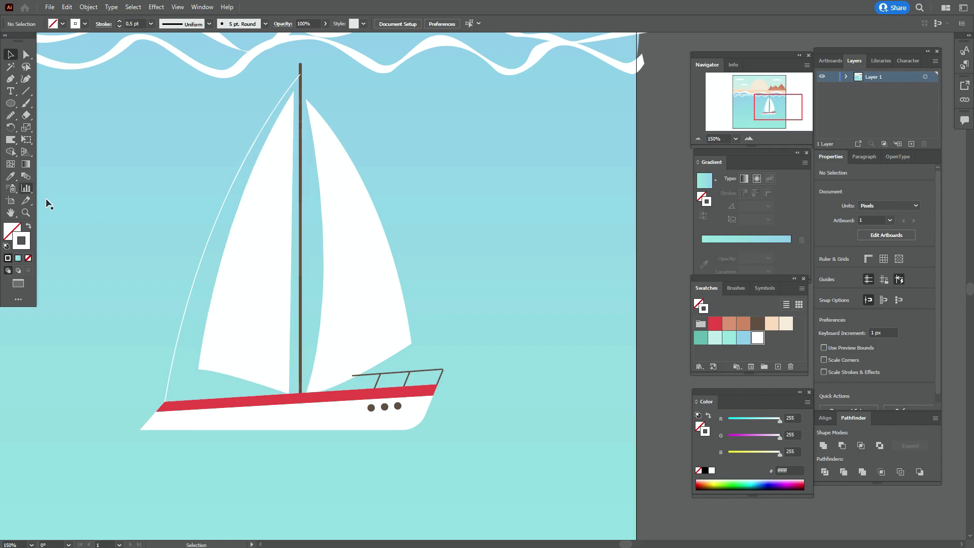
# Step: Move the front sail's outer lower corner about 10 px toward the bow and 18 px up
pyautogui.press('p')
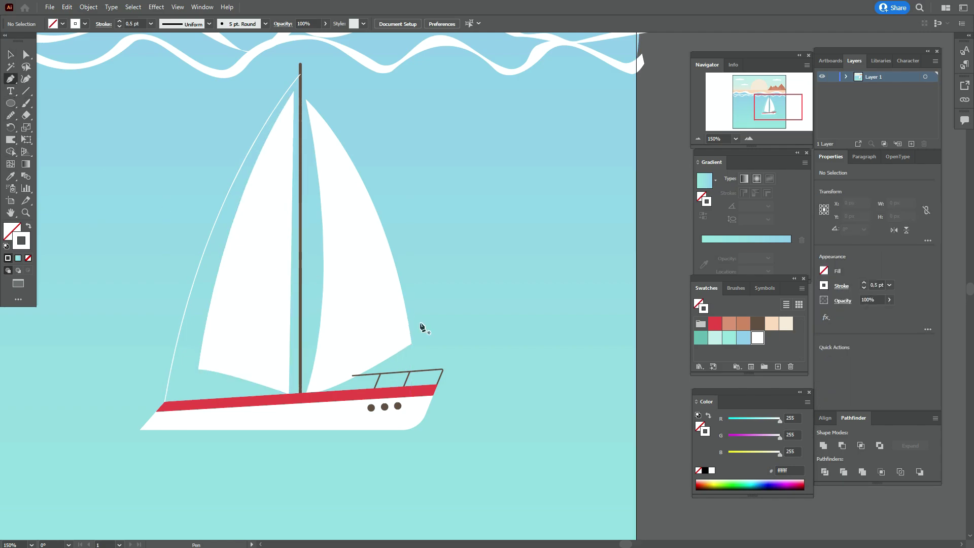
pyautogui.click(26, 58)
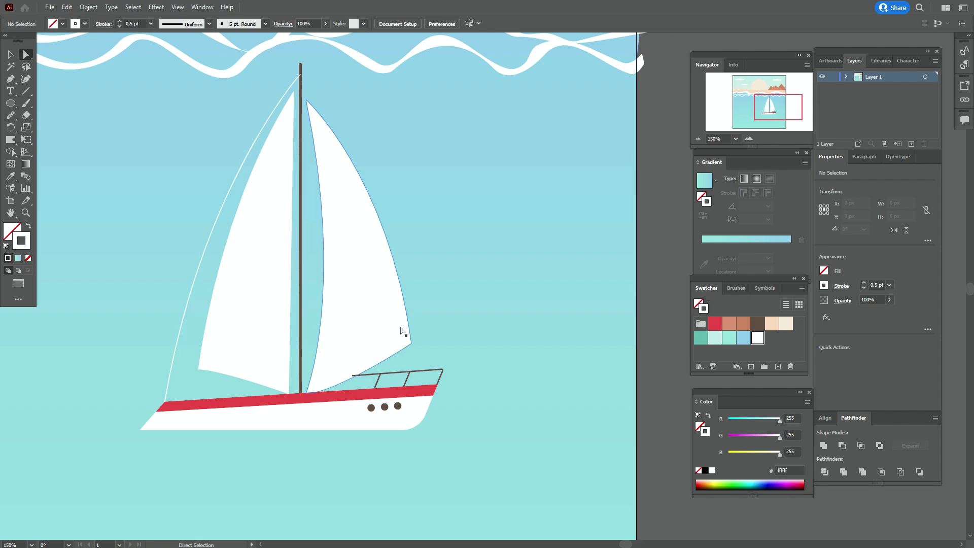
pyautogui.click(411, 344)
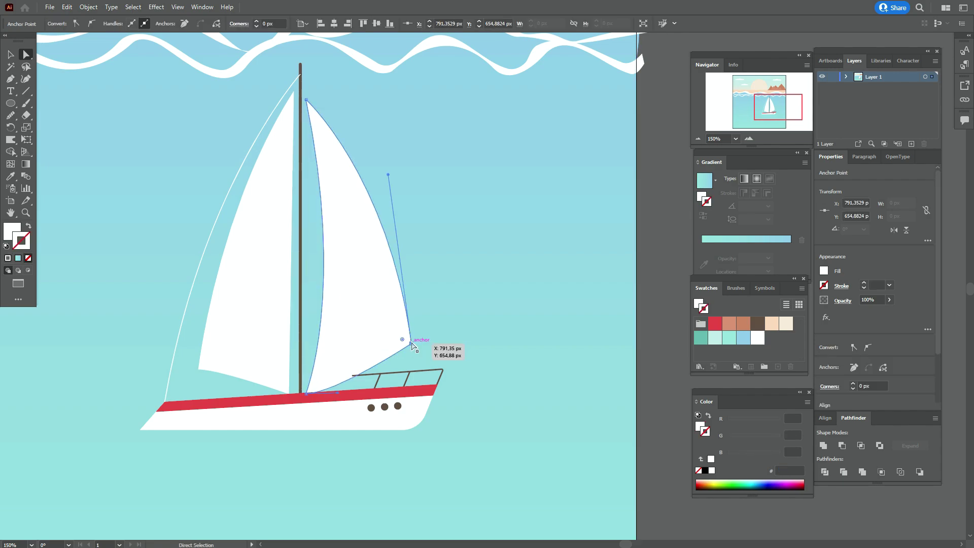
pyautogui.moveTo(412, 344); pyautogui.dragTo(424, 327)
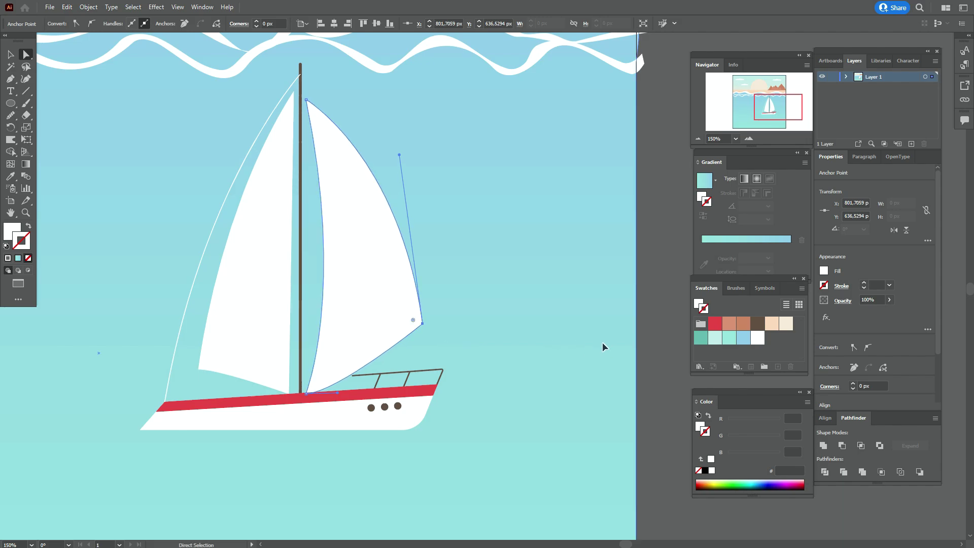
pyautogui.click(637, 343)
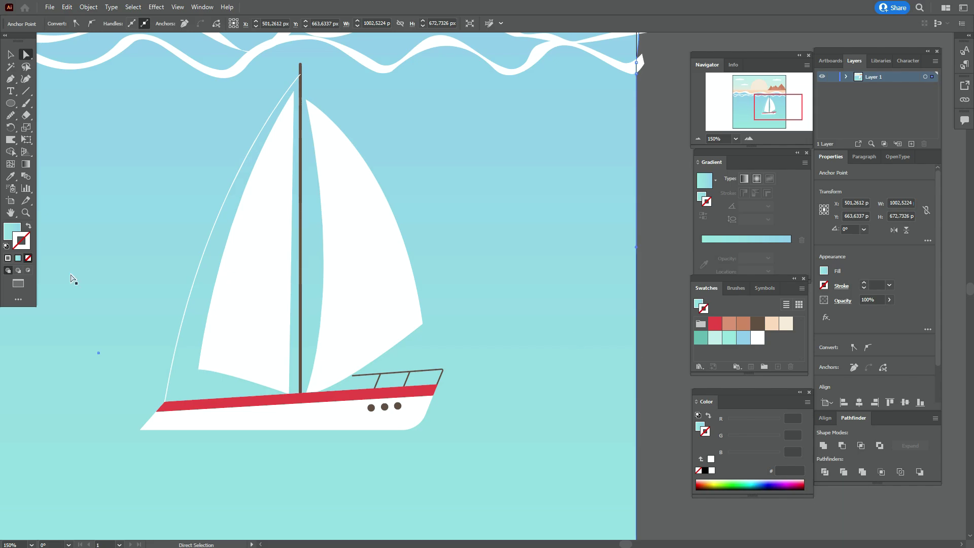
# Step: Draw a straight white 0.5 pt rope from the front sail's outer corner to the railing's bow corner
pyautogui.click(11, 79)
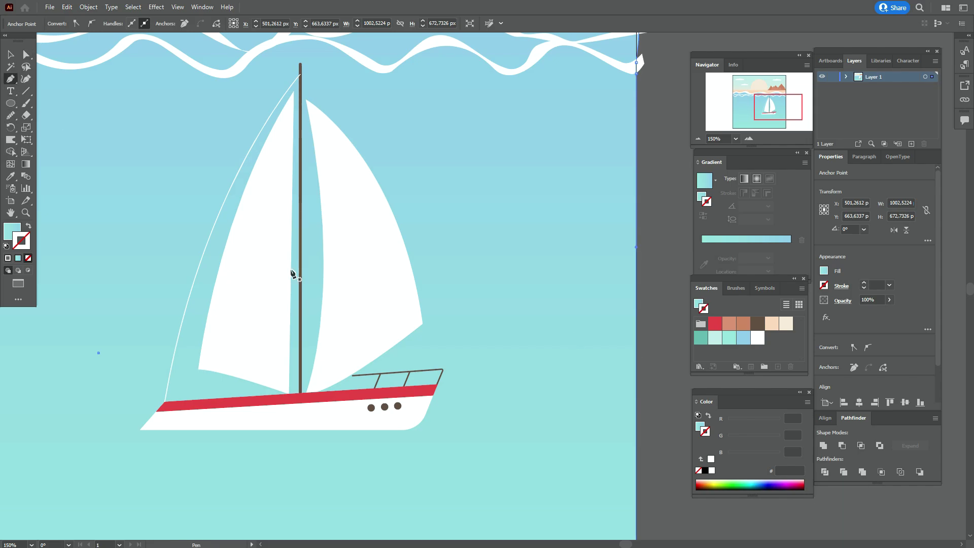
pyautogui.click(423, 324)
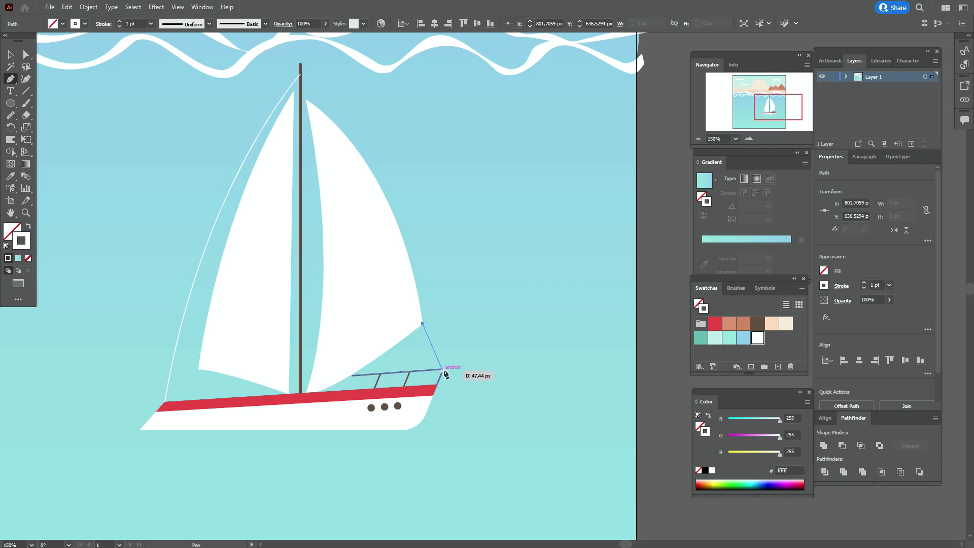
pyautogui.click(441, 370)
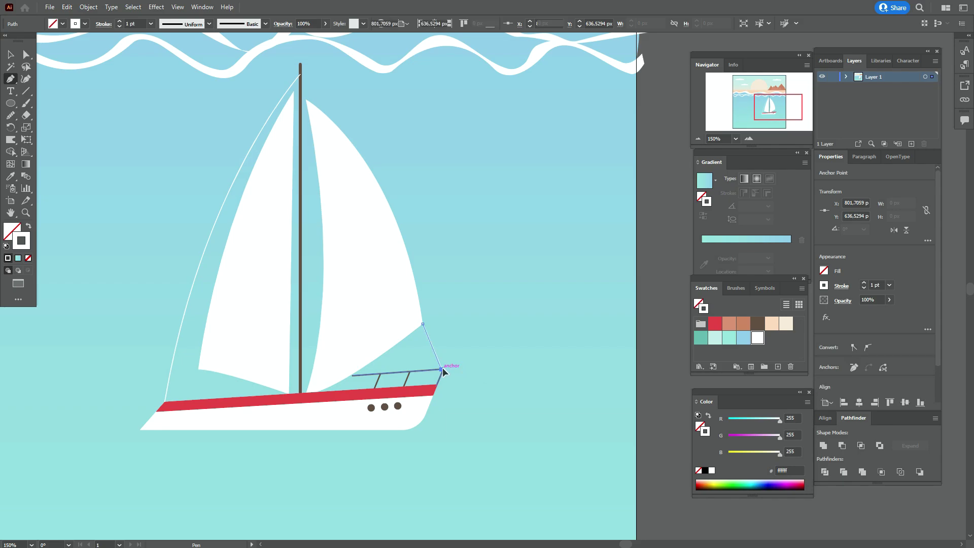
pyautogui.press('Escape')
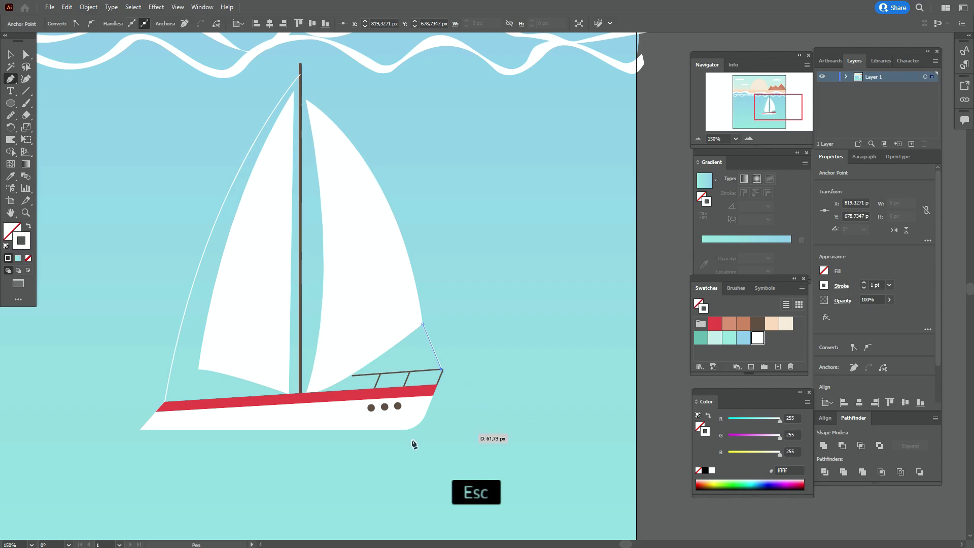
pyautogui.press('v')
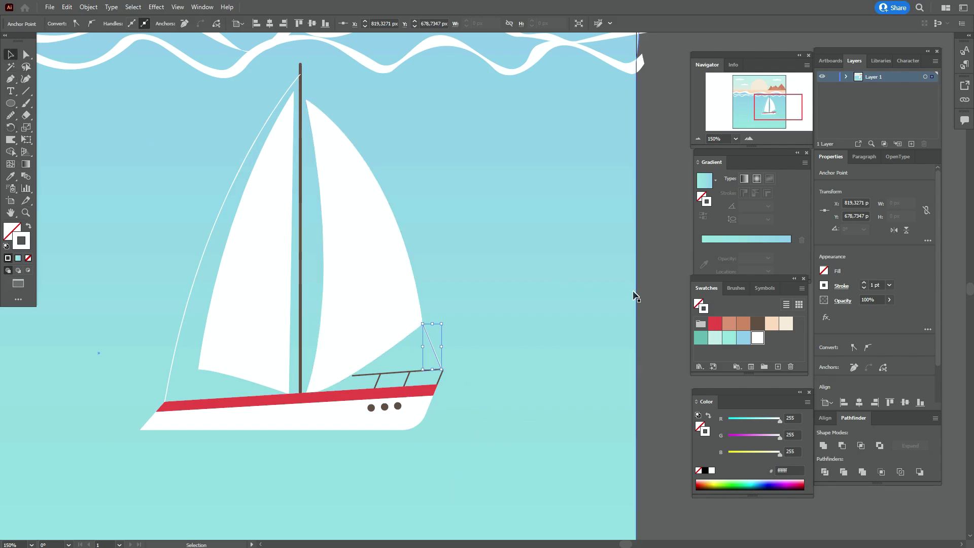
pyautogui.click(664, 324)
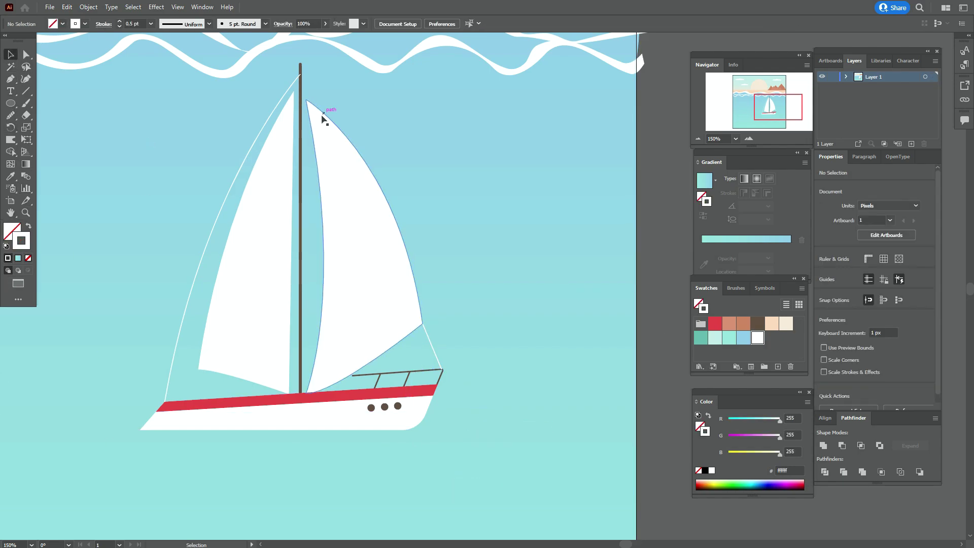
# Step: Bring the mast and the red stripe together to the front of the artwork
pyautogui.click(301, 160)
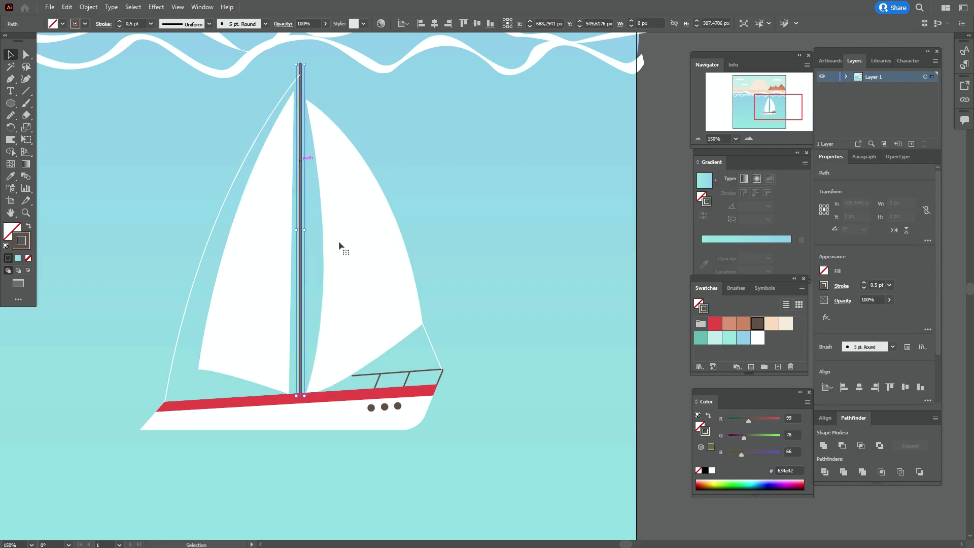
pyautogui.keyDown('shift'); pyautogui.click(338, 393); pyautogui.keyUp('shift')
pyautogui.rightClick(339, 393)
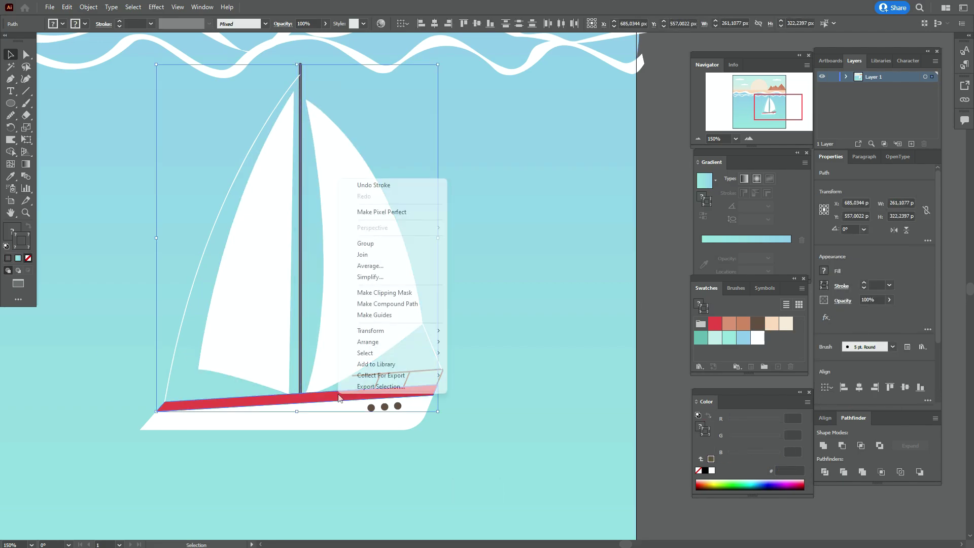
pyautogui.moveTo(396, 343)
pyautogui.click(482, 343)
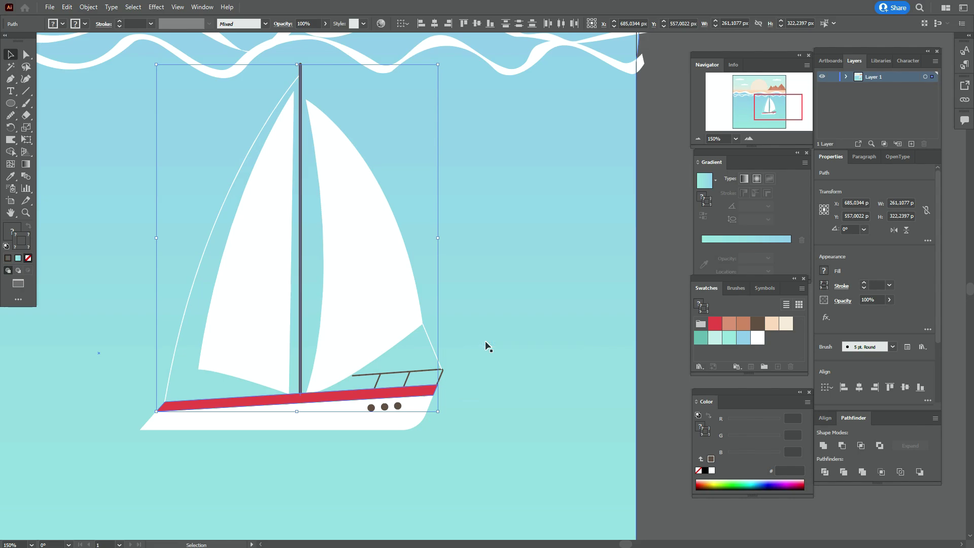
pyautogui.click(486, 347)
# Step: Bring the two railing posts, the top rail and the red stripe together to the front
pyautogui.click(376, 384)
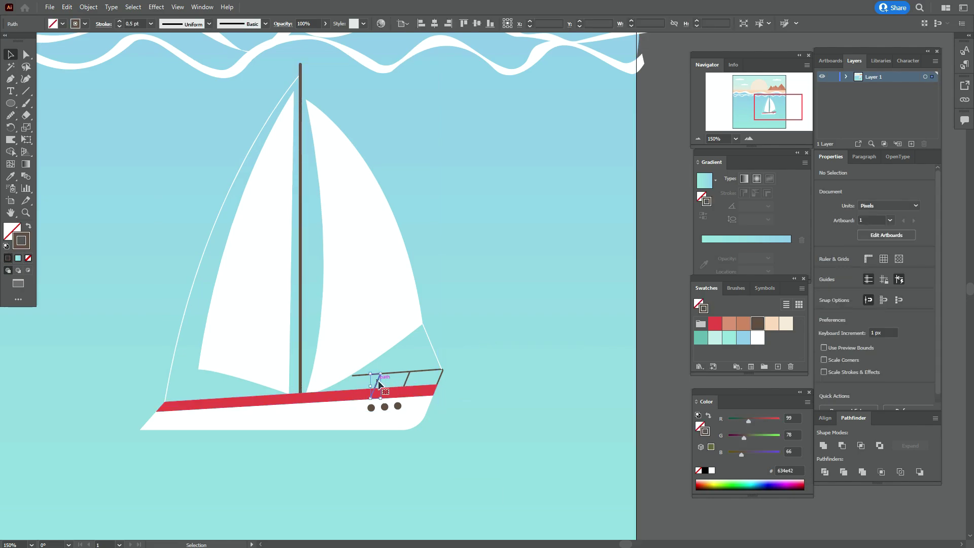
pyautogui.keyDown('shift'); pyautogui.click(408, 380); pyautogui.keyUp('shift')
pyautogui.keyDown('shift'); pyautogui.click(425, 369); pyautogui.keyUp('shift')
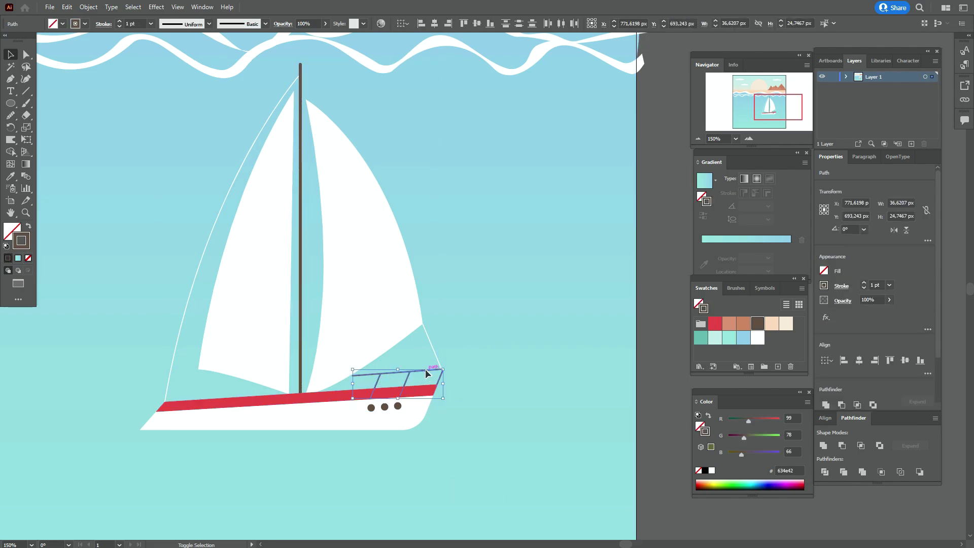
pyautogui.keyDown('shift'); pyautogui.click(420, 398); pyautogui.keyUp('shift')
pyautogui.keyDown('shift'); pyautogui.click(415, 395); pyautogui.keyUp('shift')
pyautogui.rightClick(412, 398)
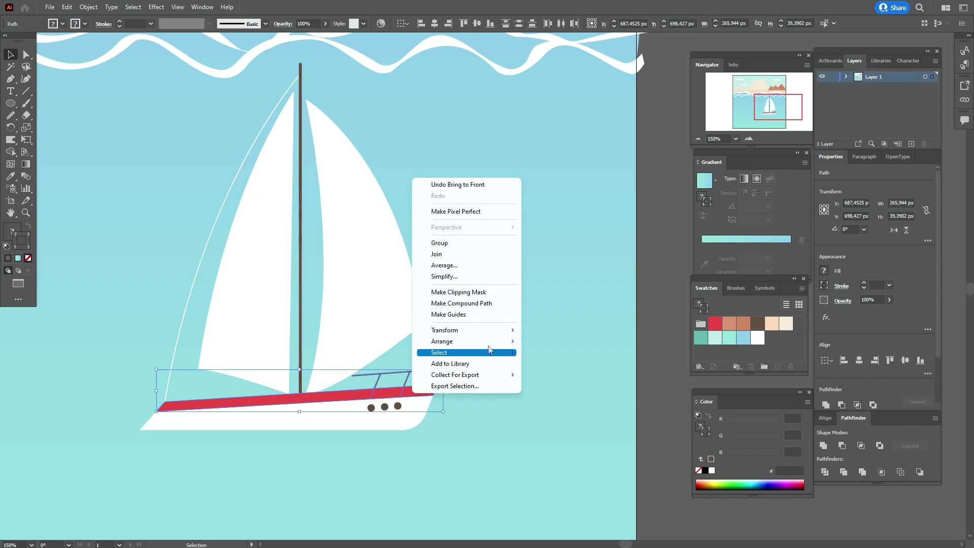
pyautogui.moveTo(487, 342)
pyautogui.click(539, 342)
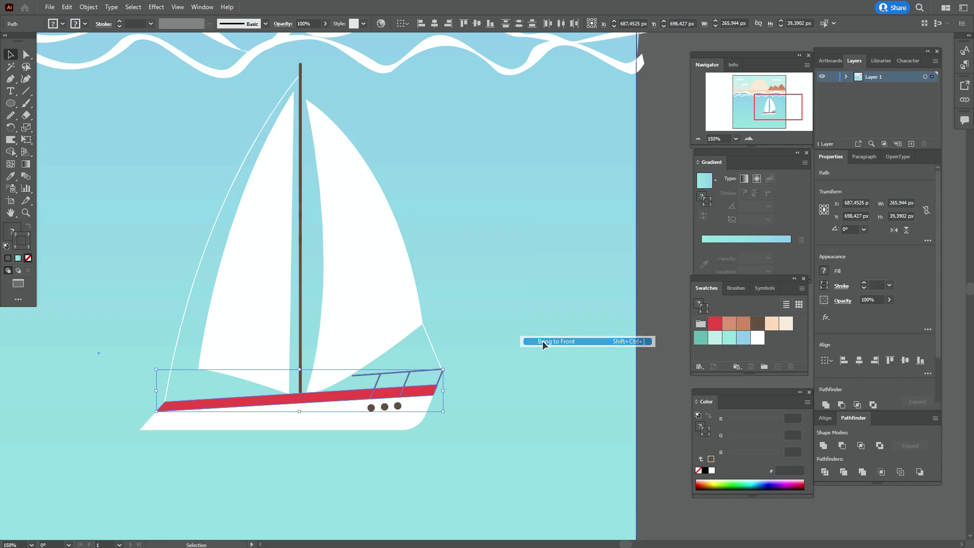
pyautogui.click(640, 357)
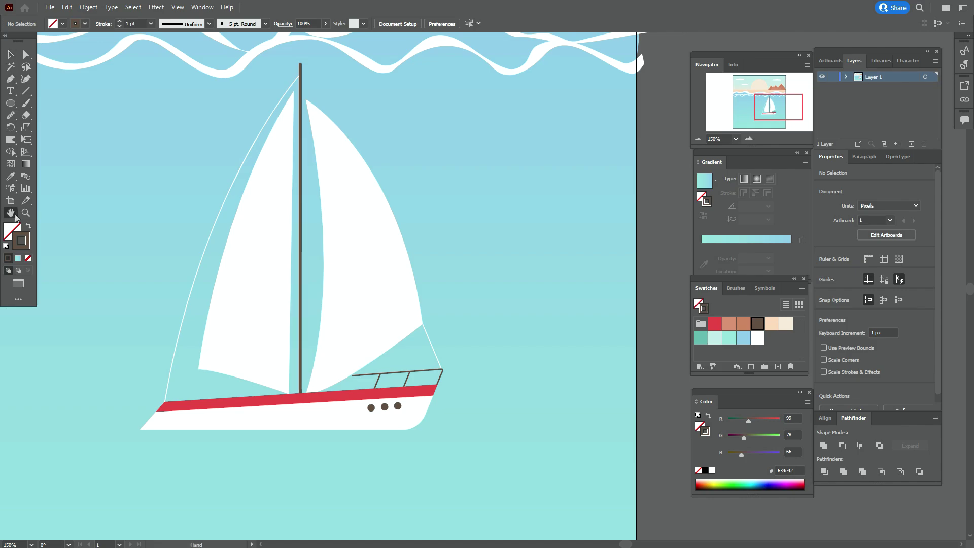
# Step: Draw a red flag rectangle of about 48 × 22 px without stroke, extending from the mast's top toward the bow
pyautogui.scroll(4, 272, 300)
pyautogui.click(715, 324)
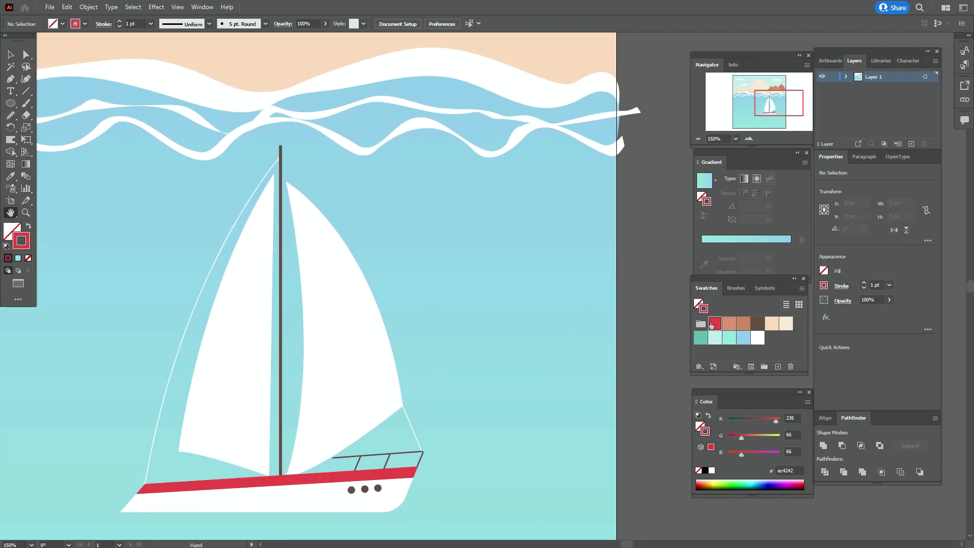
pyautogui.click(29, 227)
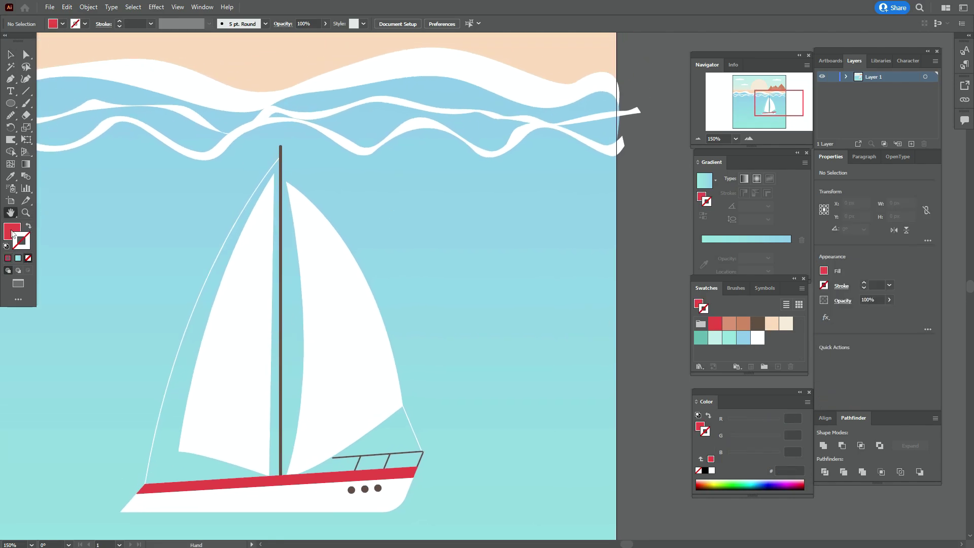
pyautogui.click(13, 233)
pyautogui.moveTo(13, 109); pyautogui.dragTo(56, 102)
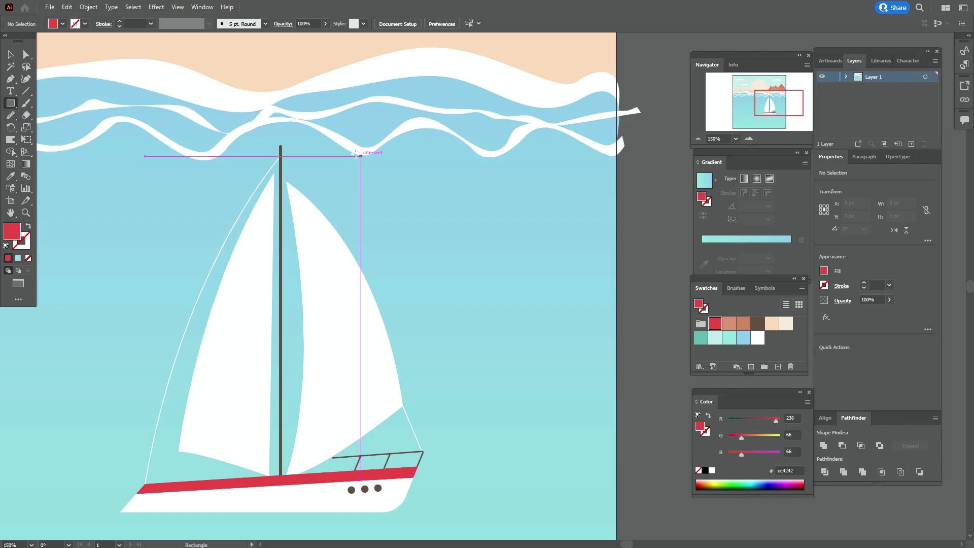
pyautogui.moveTo(282, 154); pyautogui.dragTo(332, 176)
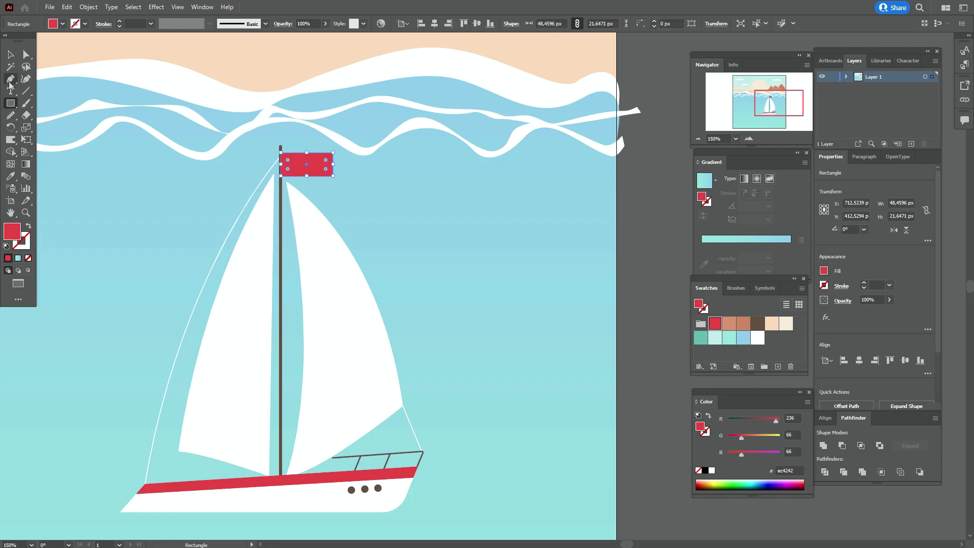
# Step: Add an anchor point midway on the flag's outer edge and move it 18 px toward the mast to form a swallowtail notch
pyautogui.moveTo(10, 80); pyautogui.dragTo(51, 91)
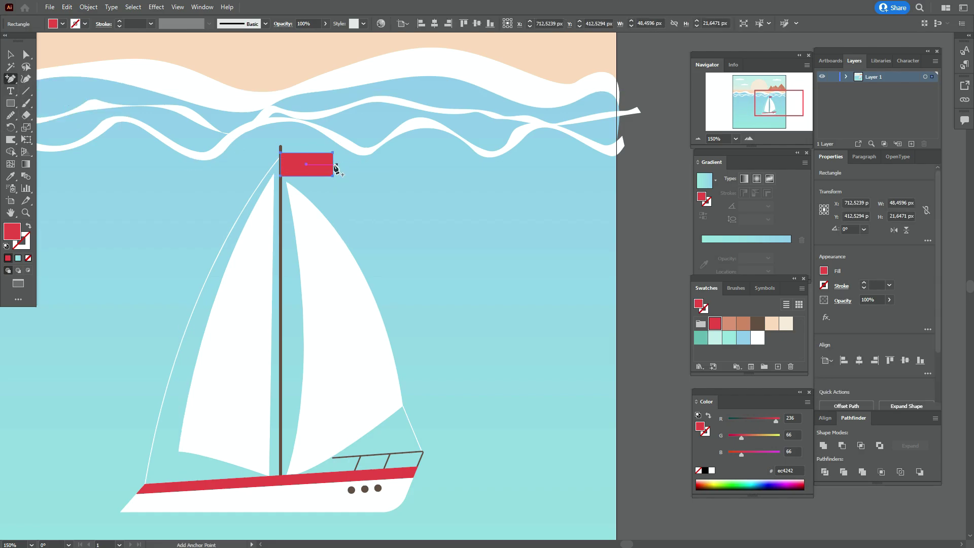
pyautogui.click(333, 164)
pyautogui.press('Left')
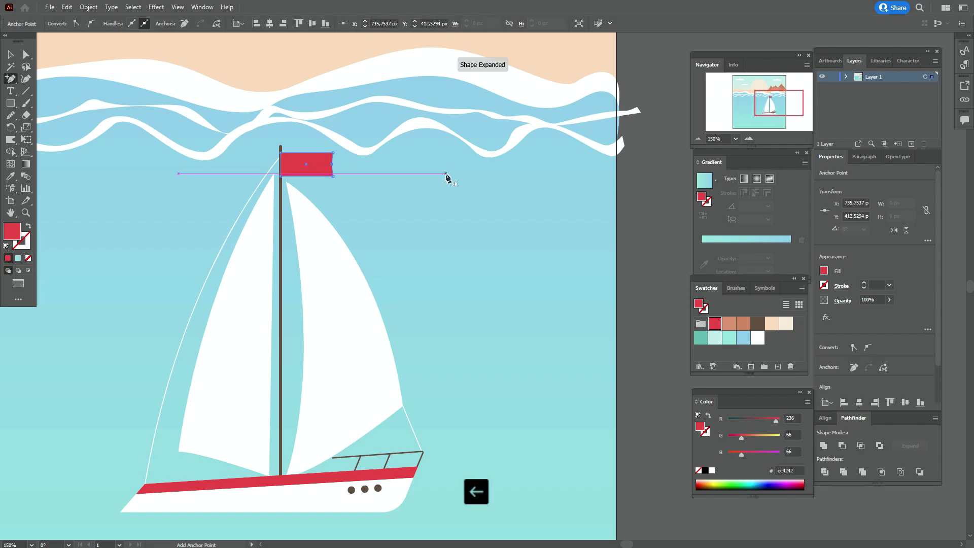
pyautogui.press('Left')
pyautogui.press('Left')
pyautogui.press('Left')
pyautogui.press('Left')
pyautogui.press('Left')
pyautogui.press('Left')
pyautogui.press('Left')
pyautogui.press('Left')
pyautogui.press('Left')
pyautogui.press('Left')
pyautogui.press('Left')
pyautogui.press('Left')
pyautogui.press('Left')
pyautogui.press('Left')
pyautogui.press('Left')
pyautogui.press('Left')
pyautogui.press('Left')
pyautogui.press('Left')
pyautogui.press('Left')
pyautogui.press('Down')
pyautogui.press('Down')
pyautogui.press('Up')
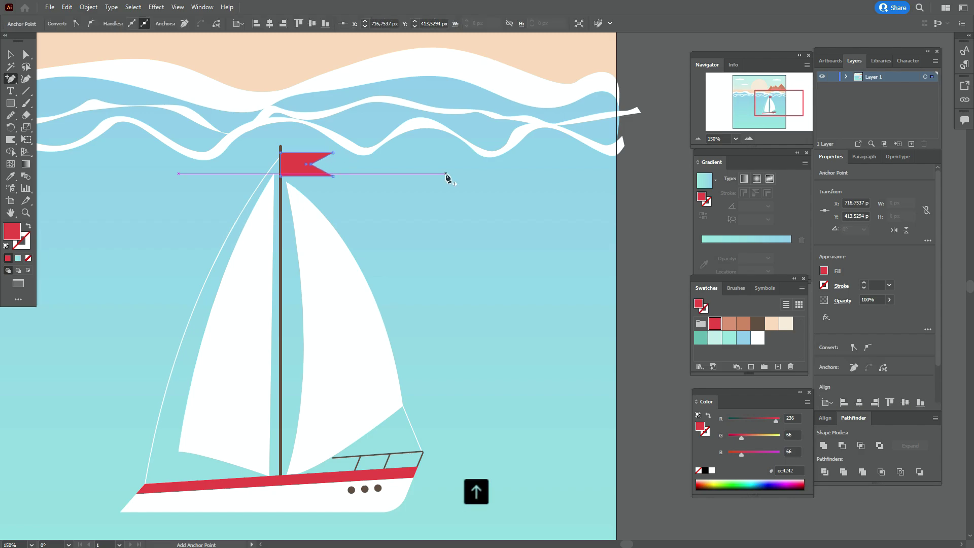
pyautogui.press('Right')
pyautogui.press('v')
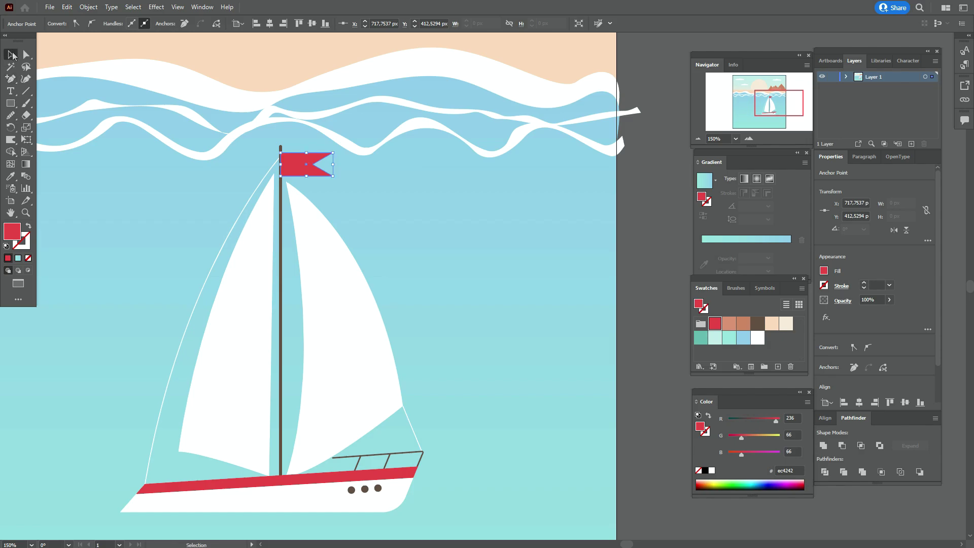
pyautogui.click(649, 197)
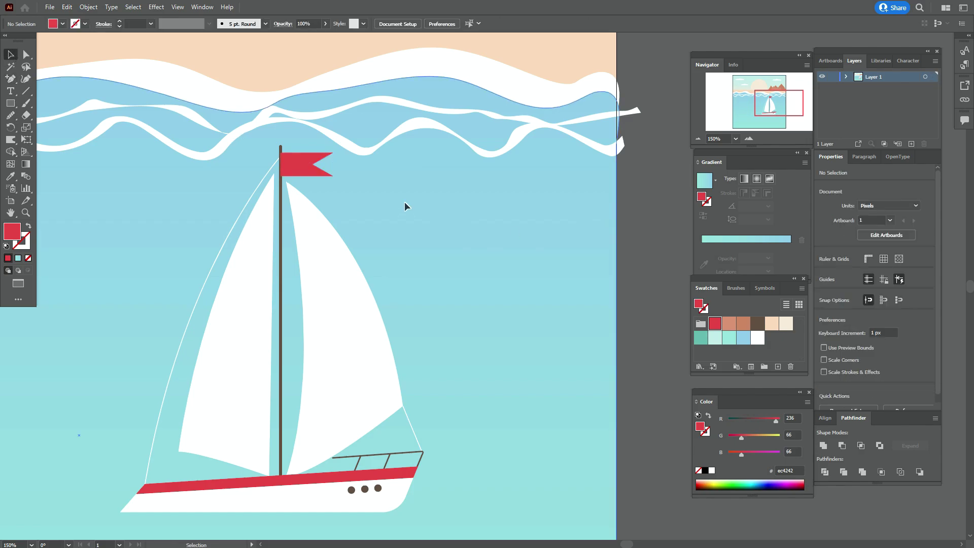
# Step: Bring the mast and the hull's red stripe to the front, above the flag
pyautogui.click(307, 174)
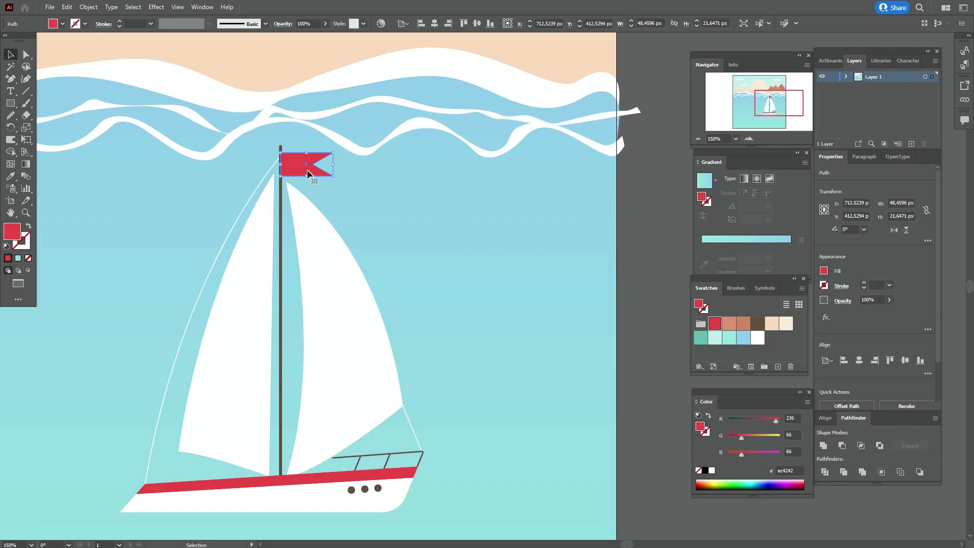
pyautogui.click(282, 285)
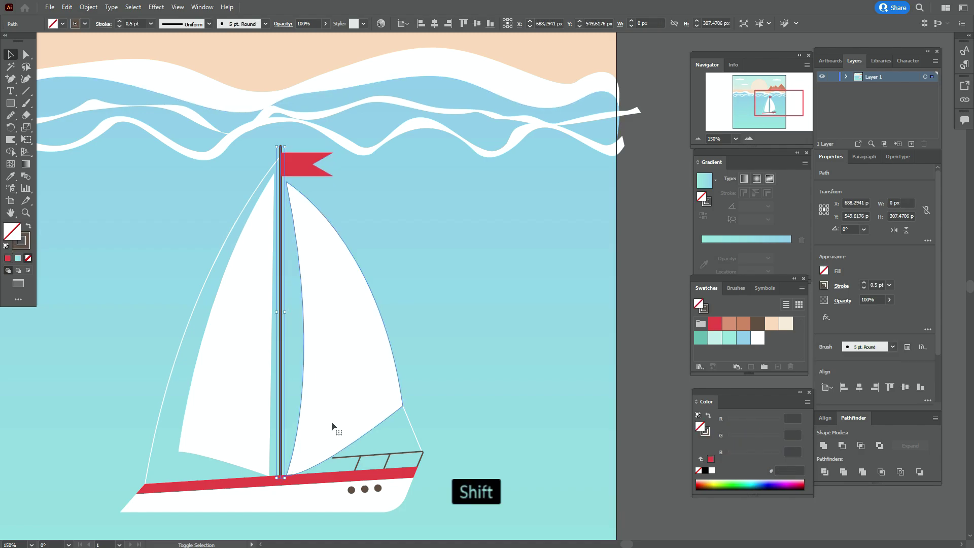
pyautogui.keyDown('shift'); pyautogui.click(337, 478); pyautogui.keyUp('shift')
pyautogui.rightClick(338, 479)
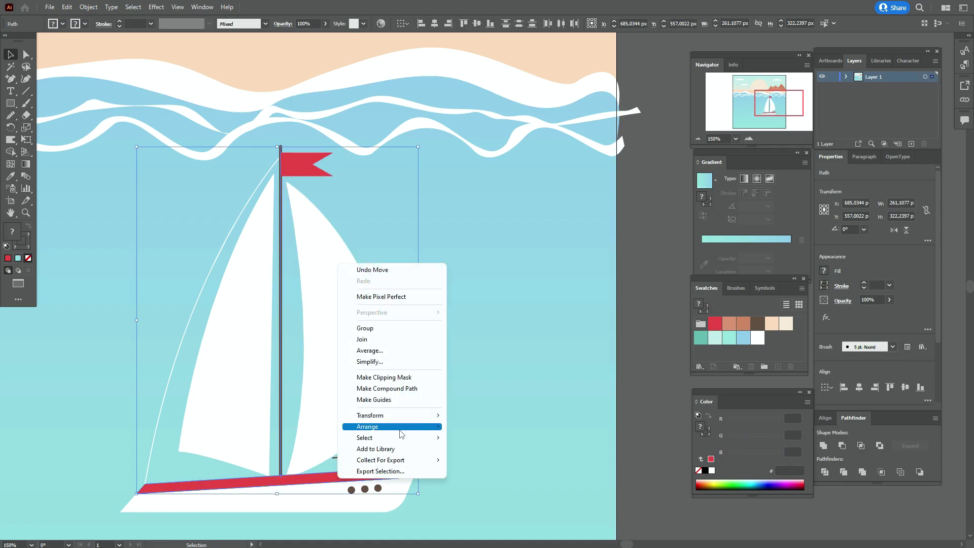
pyautogui.moveTo(406, 426)
pyautogui.click(472, 426)
pyautogui.click(638, 339)
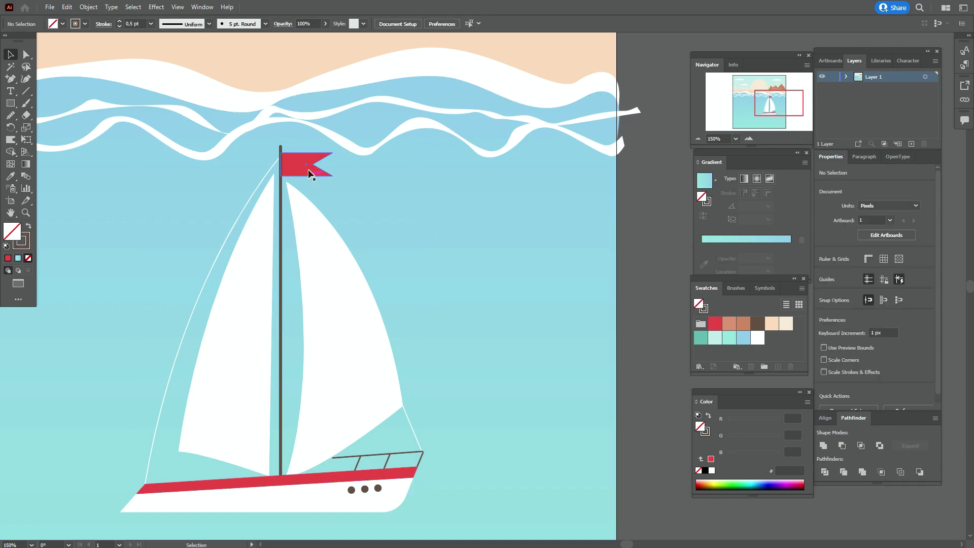
# Step: Bend the red flag into a slightly wavy shape with the Warp tool
pyautogui.click(308, 169)
pyautogui.hotkey('shift', 'r')
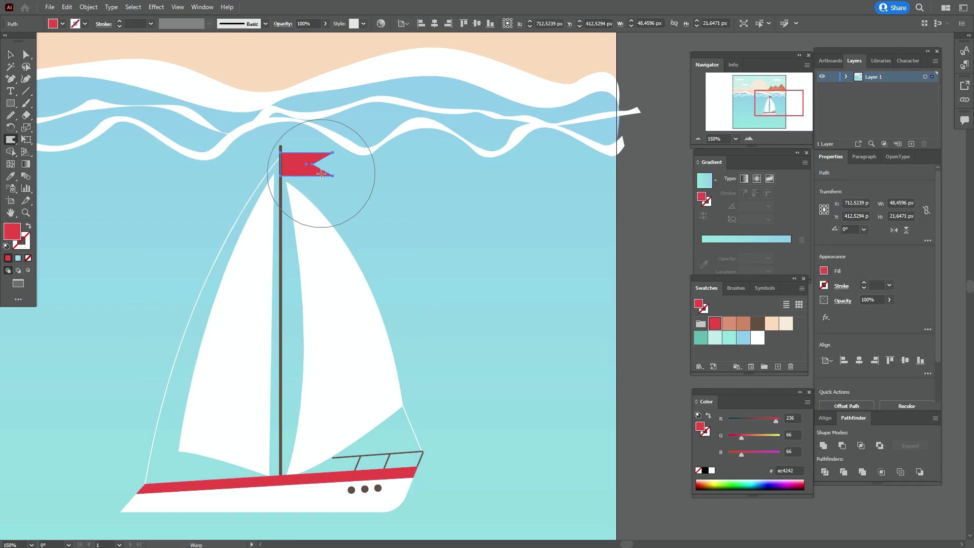
pyautogui.moveTo(309, 170); pyautogui.dragTo(312, 179)
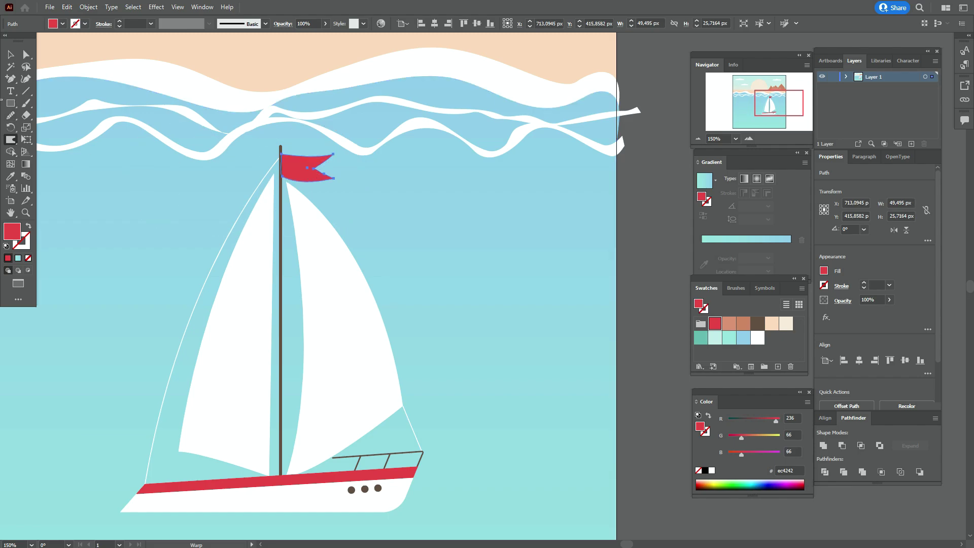
pyautogui.click(9, 54)
pyautogui.click(635, 199)
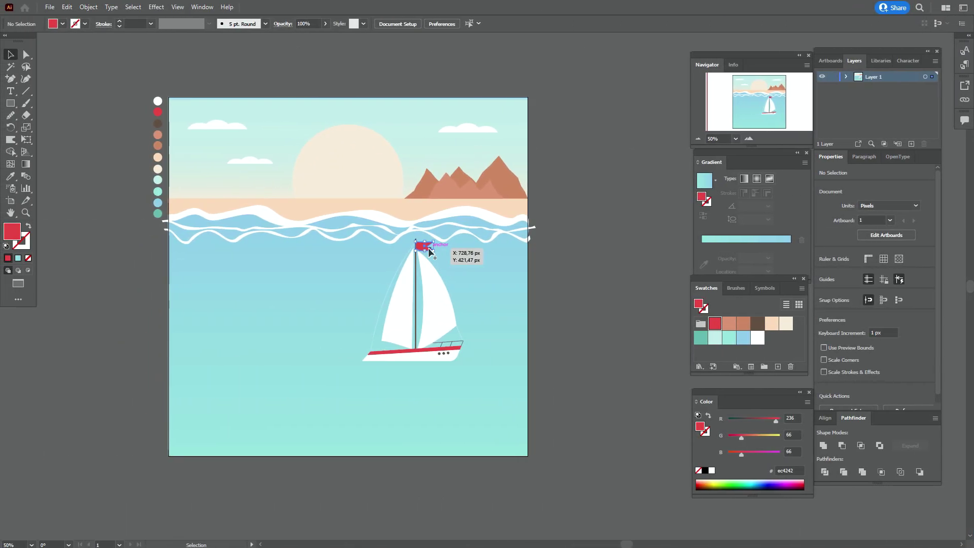
# Step: Shrink the flag to about 31 × 16 px at the mast's top and nudge it slightly upward
pyautogui.click(428, 248)
pyautogui.moveTo(434, 247); pyautogui.dragTo(430, 247)
pyautogui.press('Up')
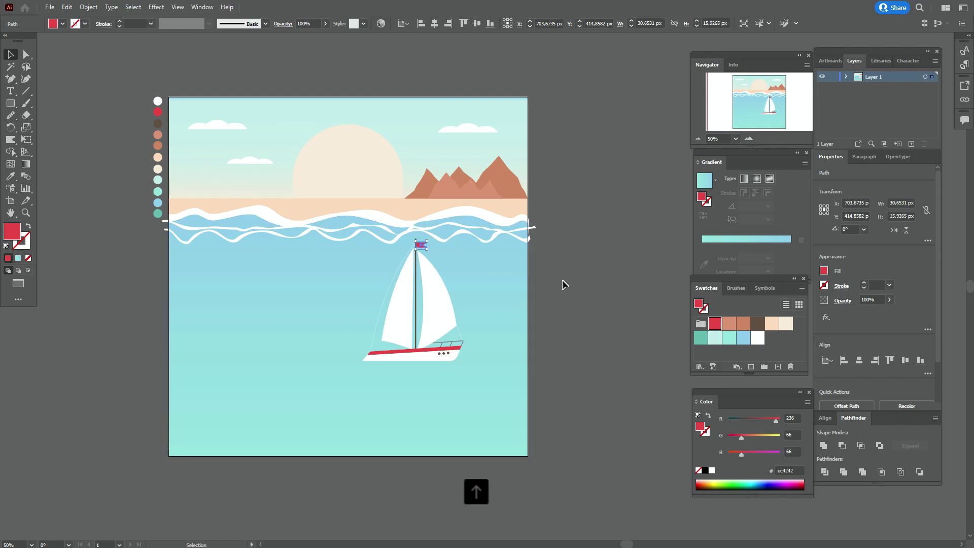
pyautogui.click(562, 279)
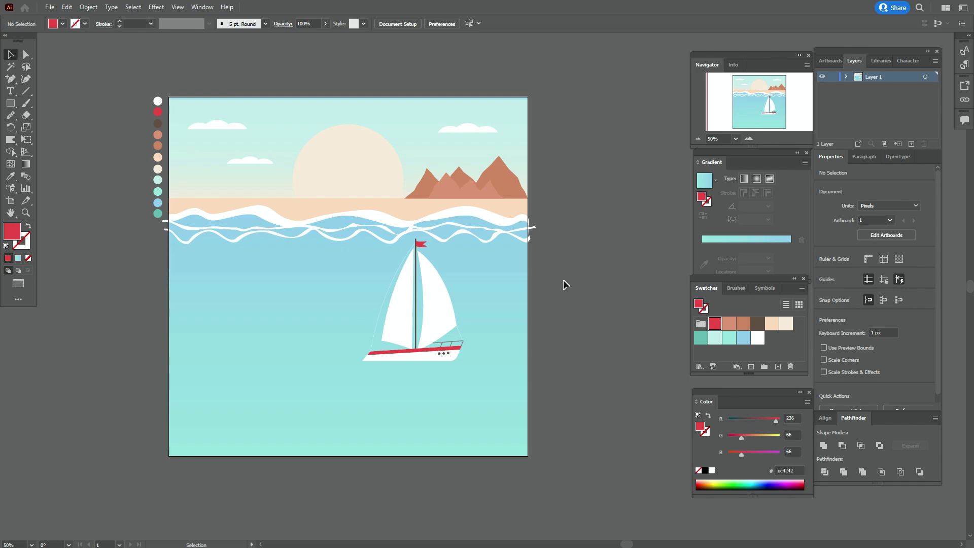
# Step: Set the stroke weight of both white ropes to 0.7 pt
pyautogui.click(378, 333)
pyautogui.keyDown('shift'); pyautogui.click(439, 304); pyautogui.keyUp('shift')
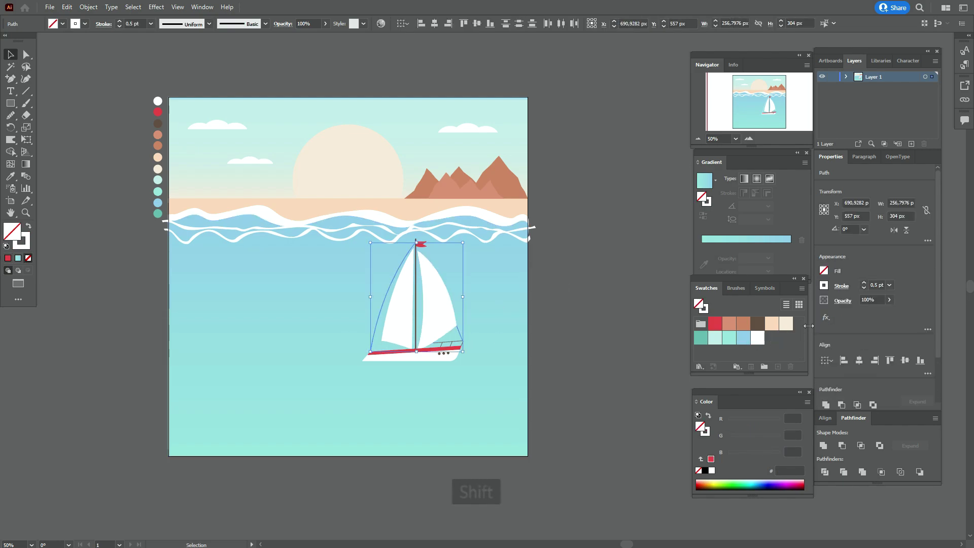
pyautogui.write('0,')
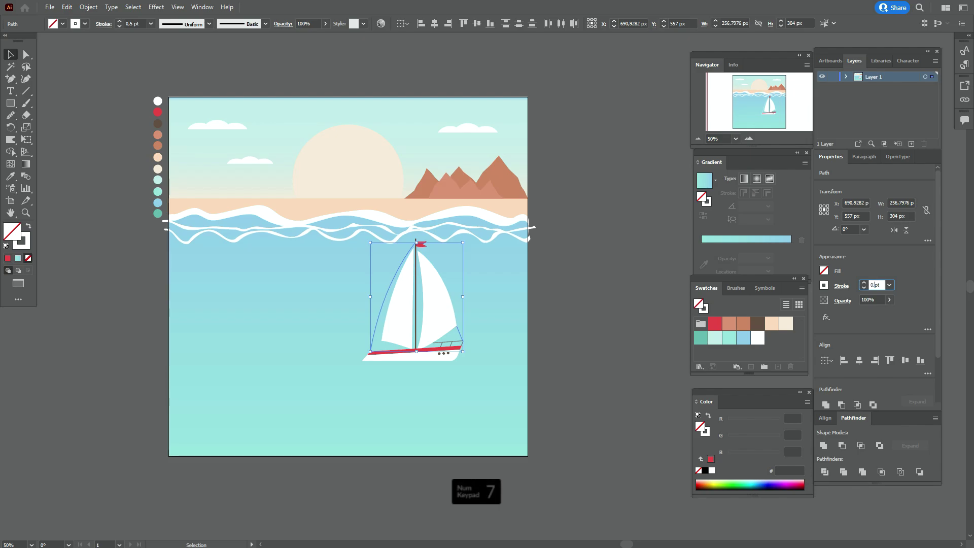
pyautogui.write('7')
pyautogui.press('Return')
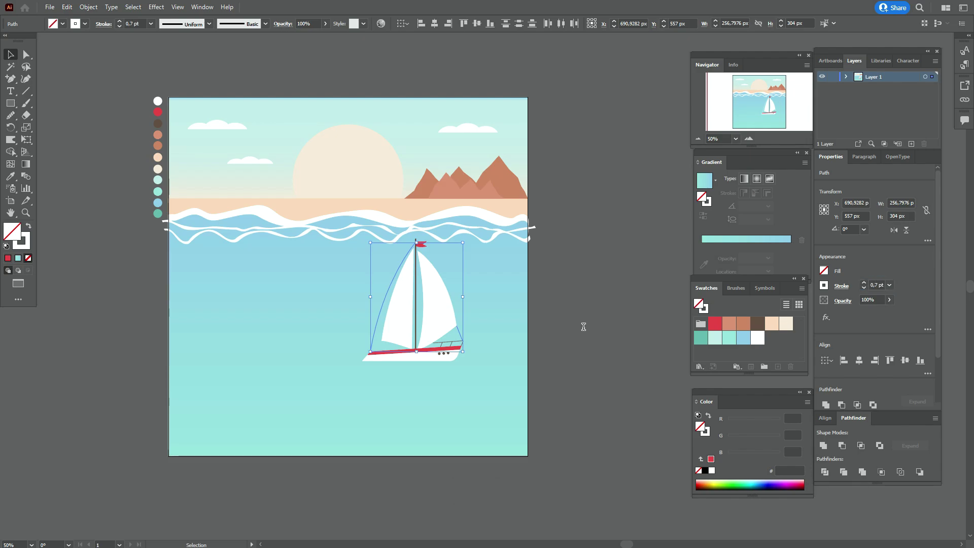
pyautogui.click(552, 306)
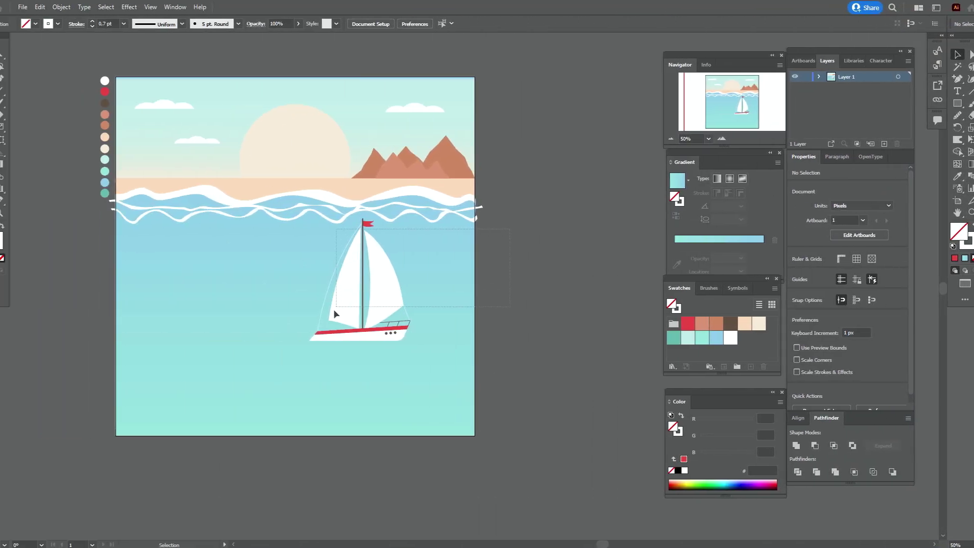
# Step: Duplicate all parts of the sailboat, without the sea and waves, and place the copy beside the artboard
pyautogui.click(307, 352)
pyautogui.keyDown('shift'); pyautogui.click(357, 276); pyautogui.keyUp('shift')
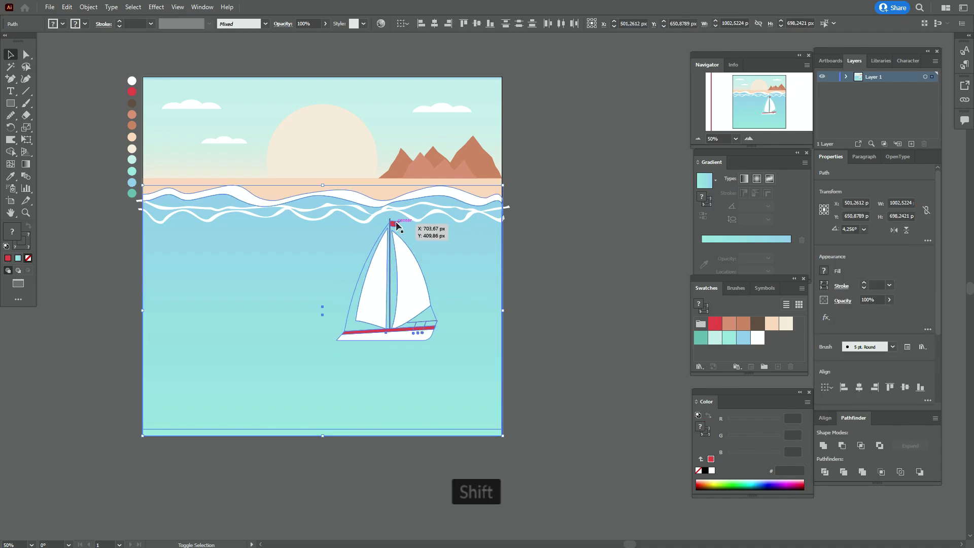
pyautogui.keyDown('shift'); pyautogui.click(474, 285); pyautogui.keyUp('shift')
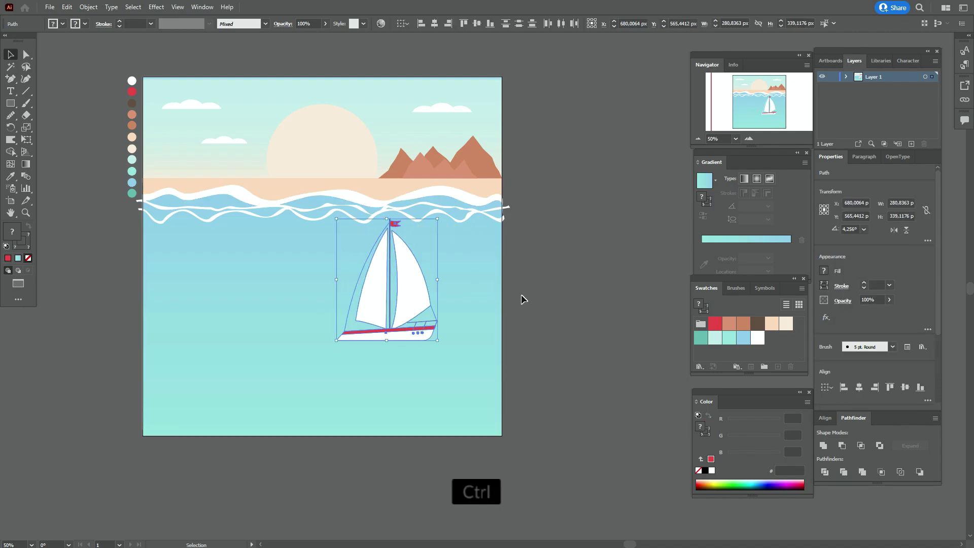
pyautogui.hotkey('ctrl', 'v')
pyautogui.moveTo(522, 297); pyautogui.dragTo(605, 316)
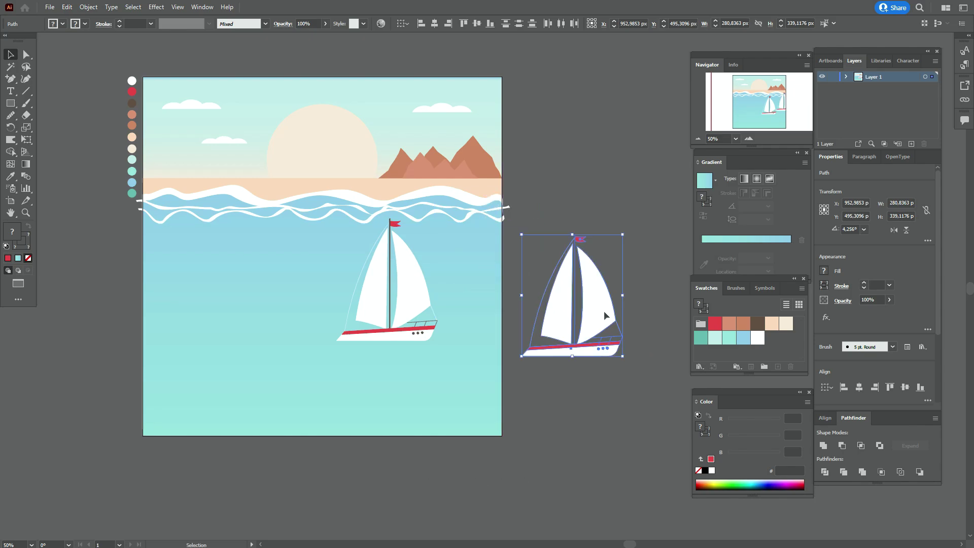
# Step: Expand the copied boat's appearance, fills and strokes, and unite its parts into one silhouette
pyautogui.click(89, 7)
pyautogui.click(116, 136)
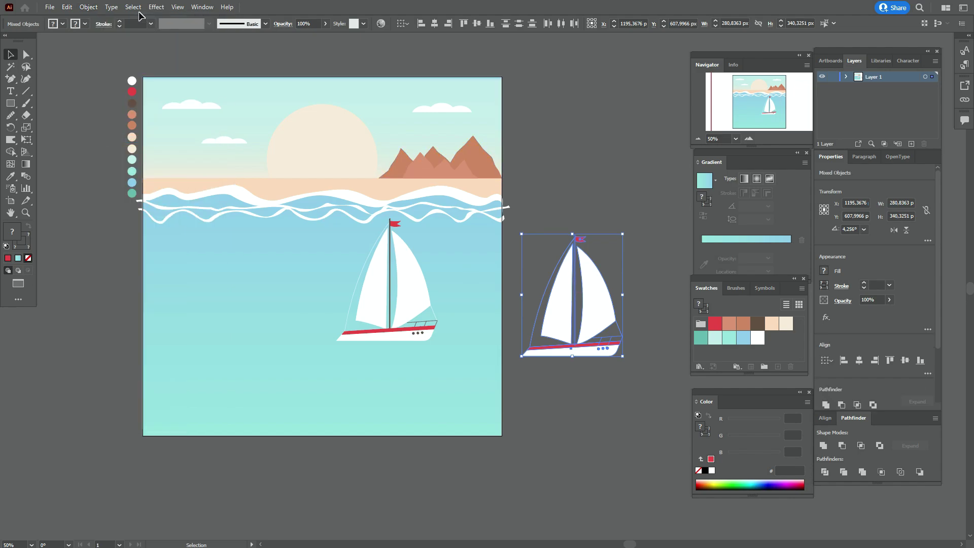
pyautogui.click(90, 8)
pyautogui.click(117, 128)
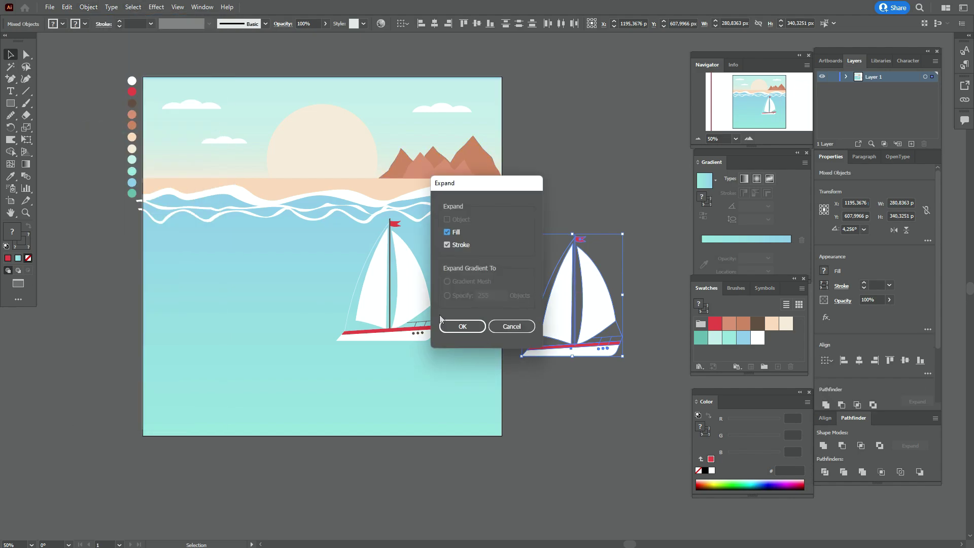
pyautogui.click(449, 330)
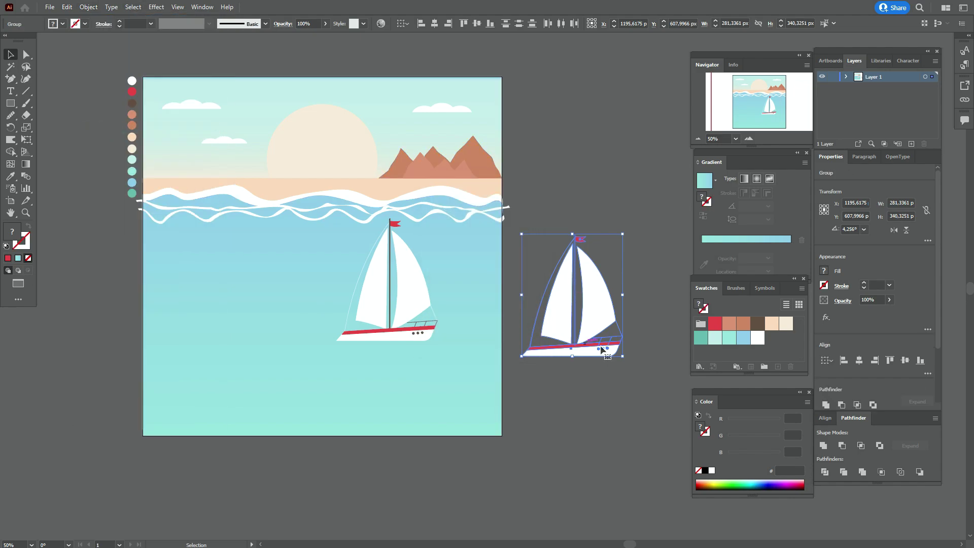
pyautogui.click(823, 450)
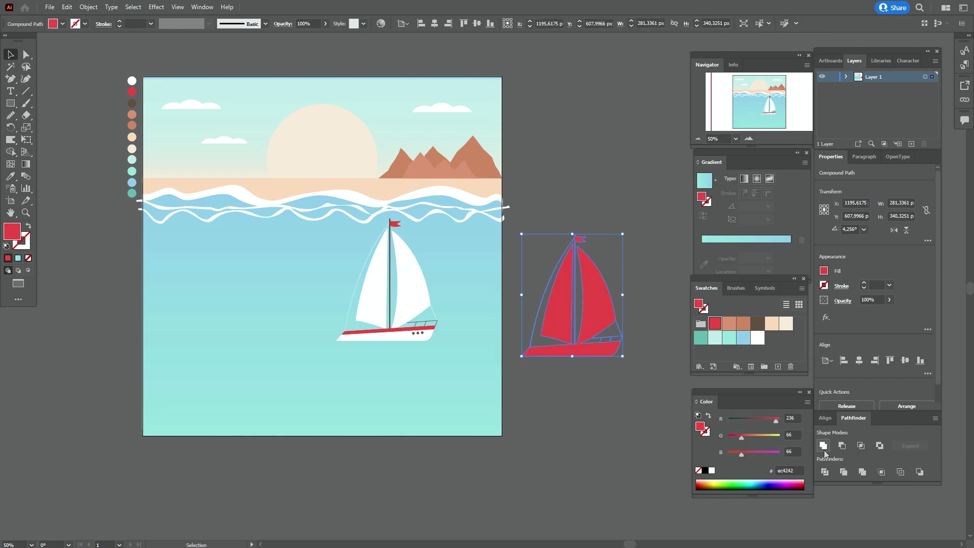
# Step: Reflect the boat silhouette across the horizontal axis and fill it with teal #62b7ae
pyautogui.rightClick(635, 246)
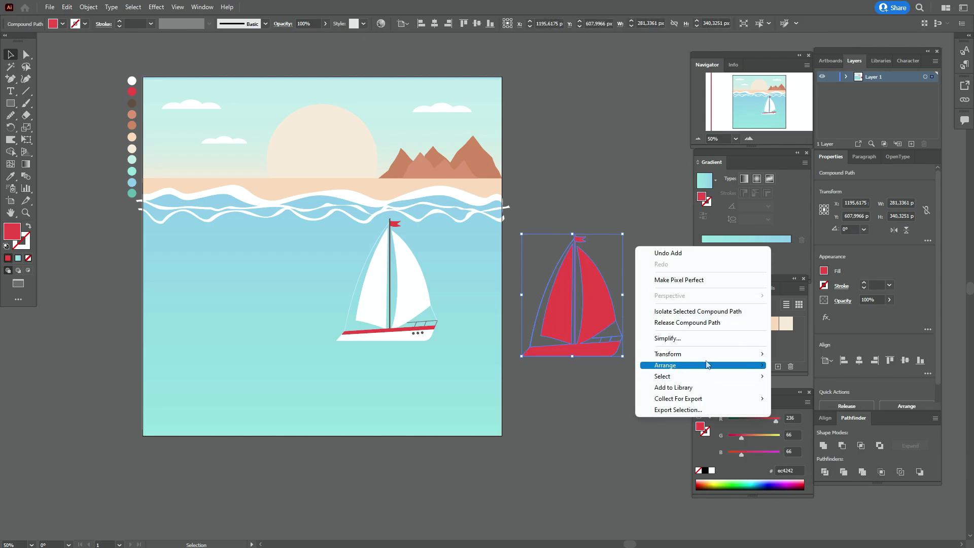
pyautogui.moveTo(706, 349)
pyautogui.click(798, 391)
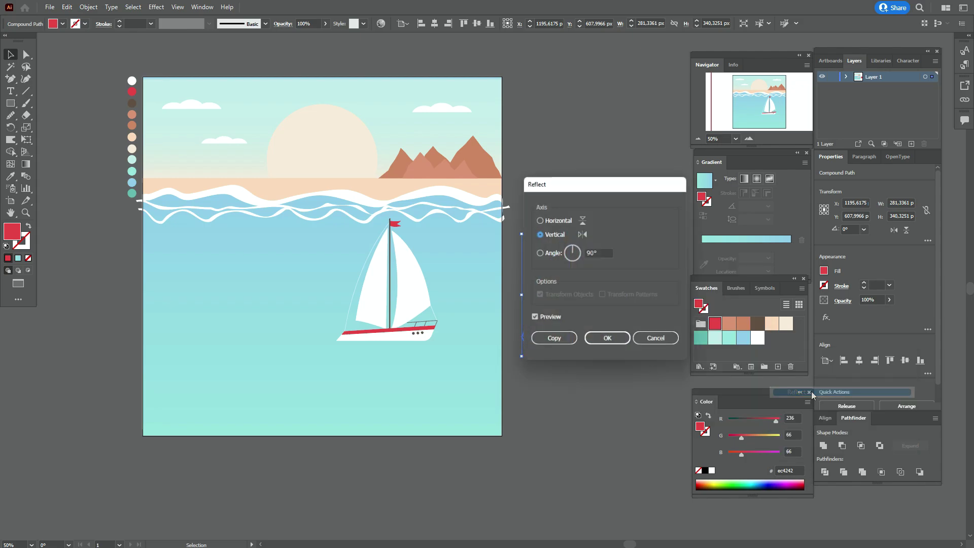
pyautogui.click(608, 340)
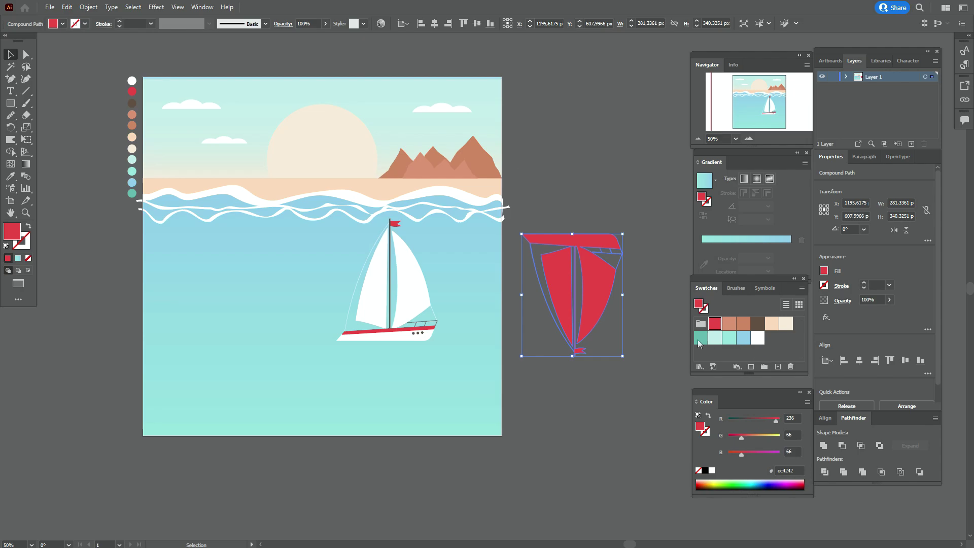
pyautogui.click(700, 338)
# Step: Place the teal silhouette directly beneath the sailboat's hull and compress its height to about 208 px
pyautogui.moveTo(607, 295); pyautogui.dragTo(419, 398)
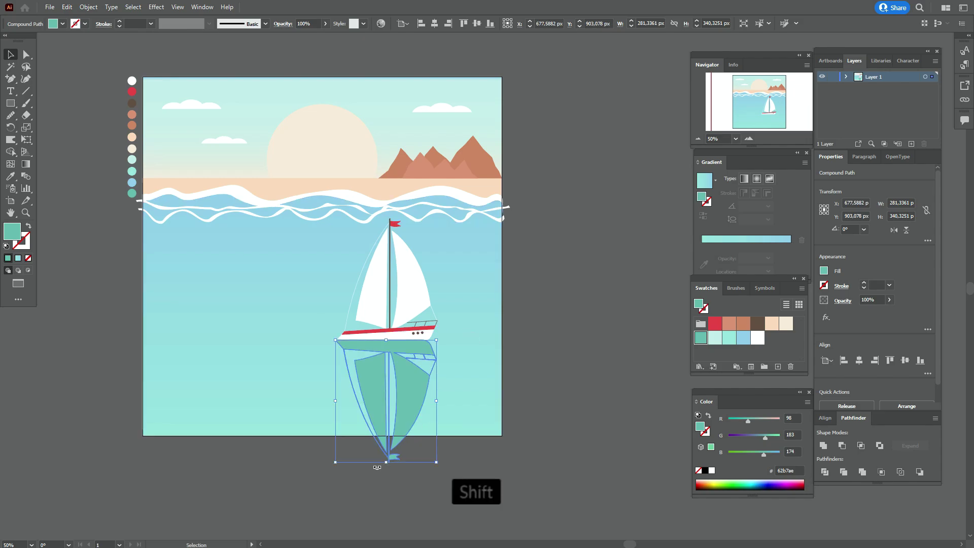
pyautogui.moveTo(386, 461); pyautogui.dragTo(392, 415)
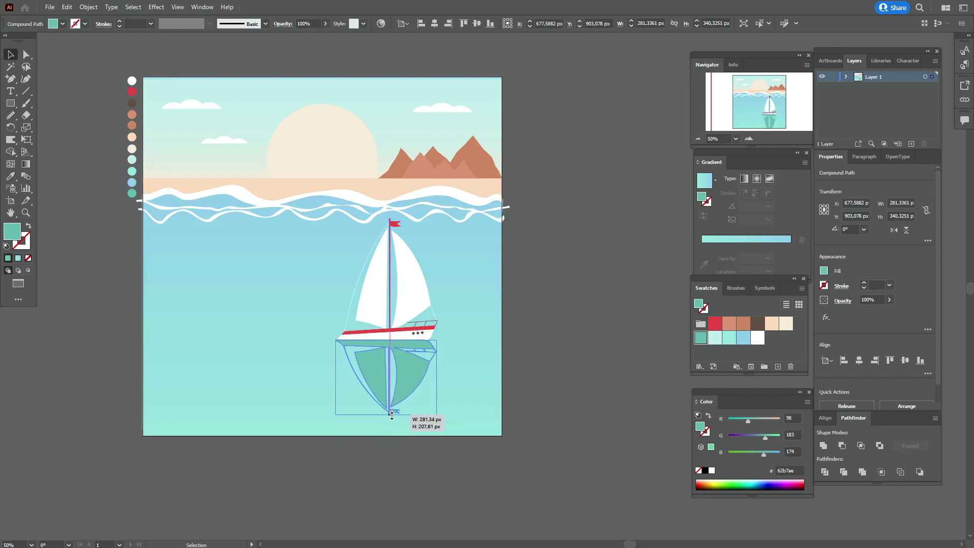
pyautogui.click(537, 367)
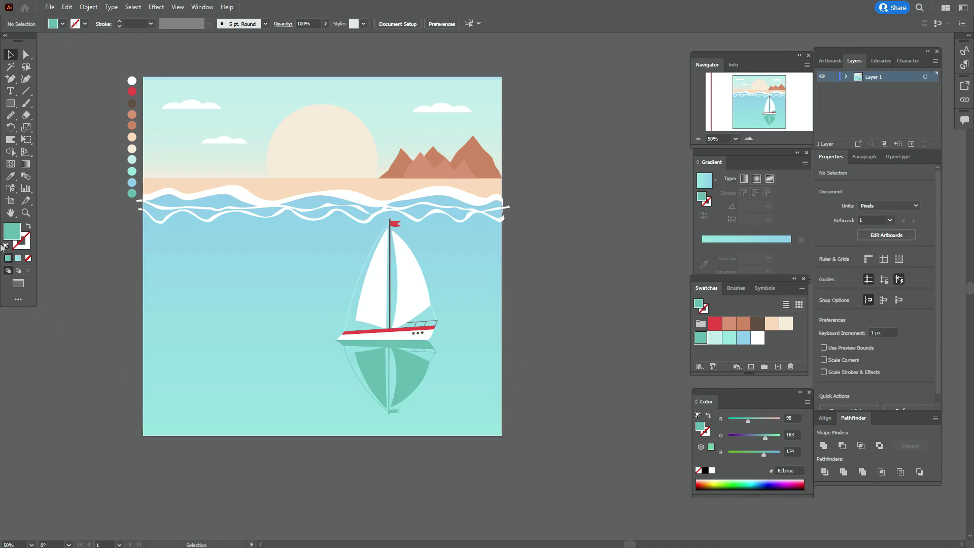
# Step: Fine-tune the teal reflection's position so its ends and mast line up with the boat and its edge meets the hull's bottom
pyautogui.click(25, 213)
pyautogui.click(445, 310)
pyautogui.click(499, 325)
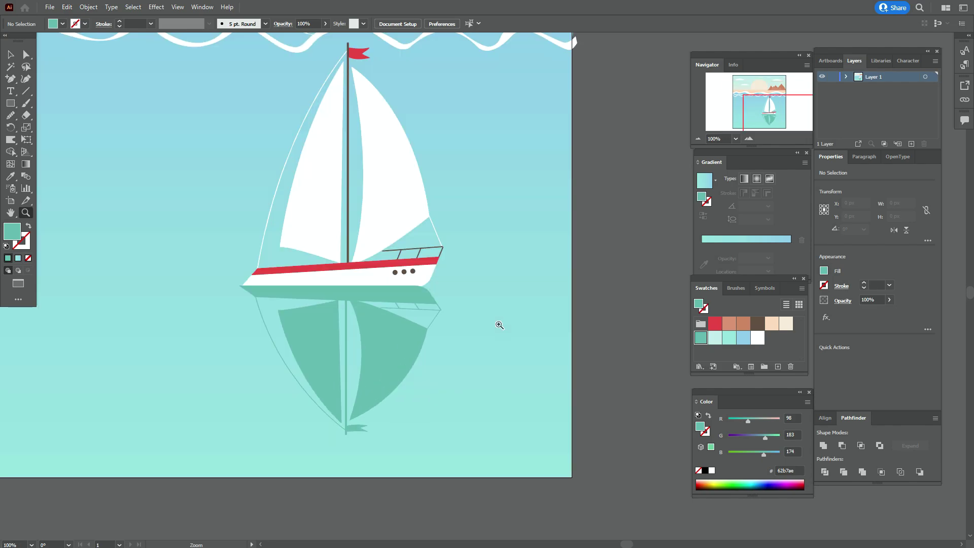
pyautogui.click(450, 311)
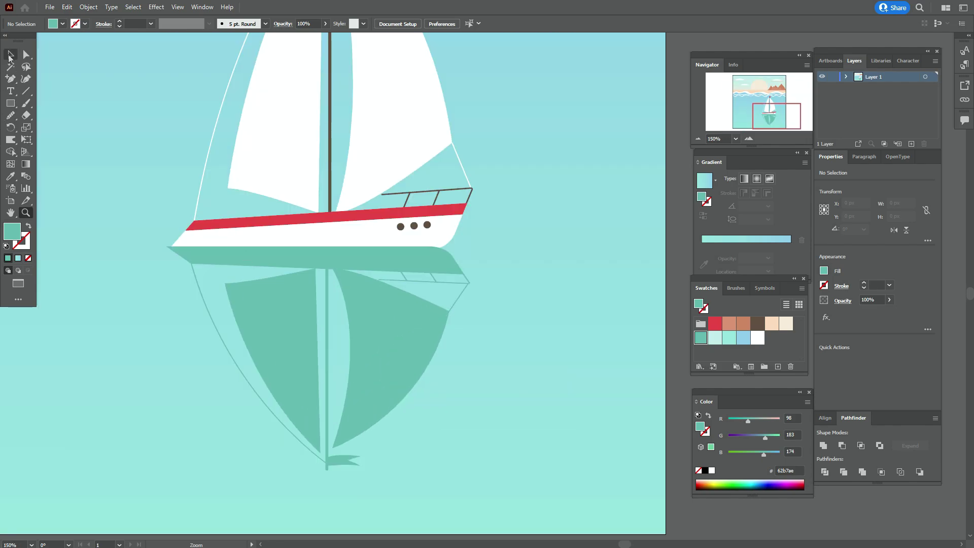
pyautogui.click(10, 54)
pyautogui.moveTo(183, 253); pyautogui.dragTo(185, 256)
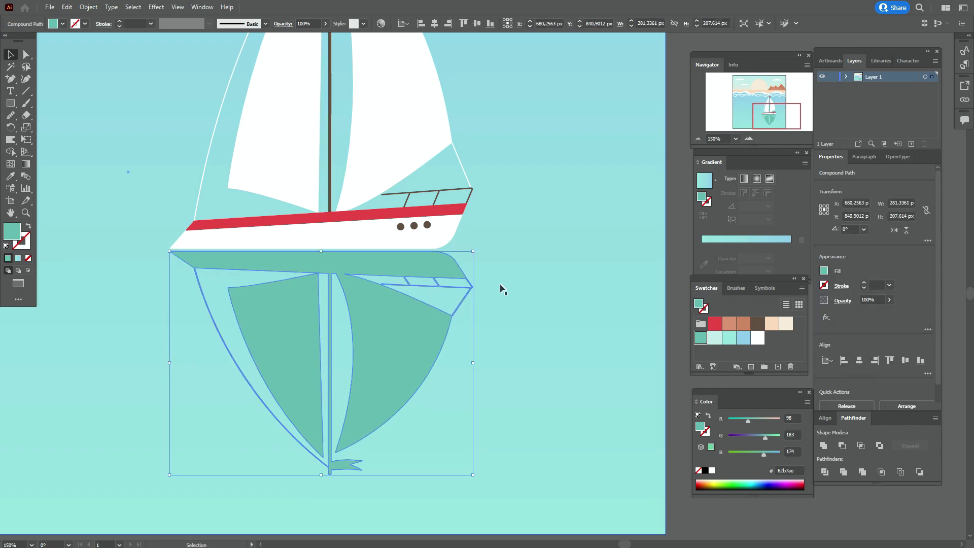
pyautogui.press('Up')
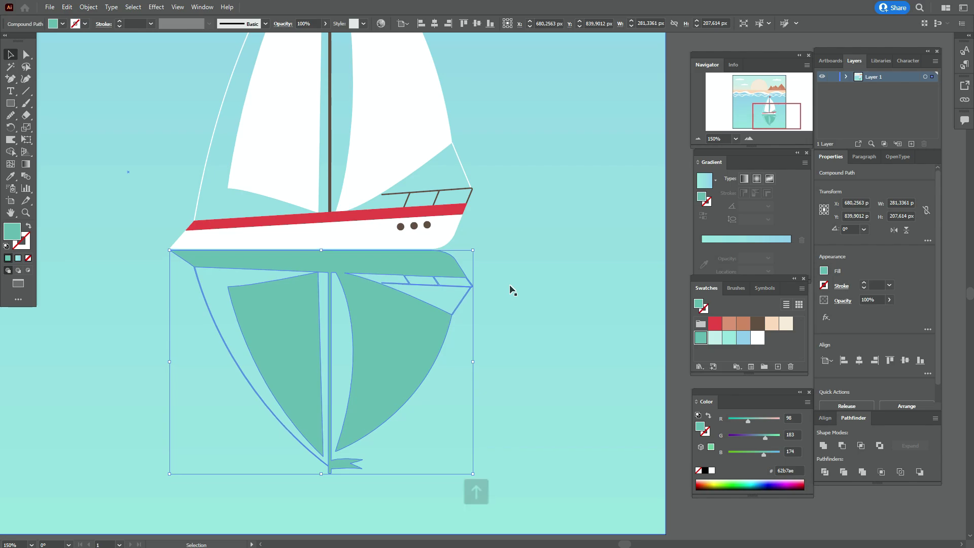
# Step: Warp the teal boat reflection into a wavy, rippled shape with the Warp tool
pyautogui.click(10, 140)
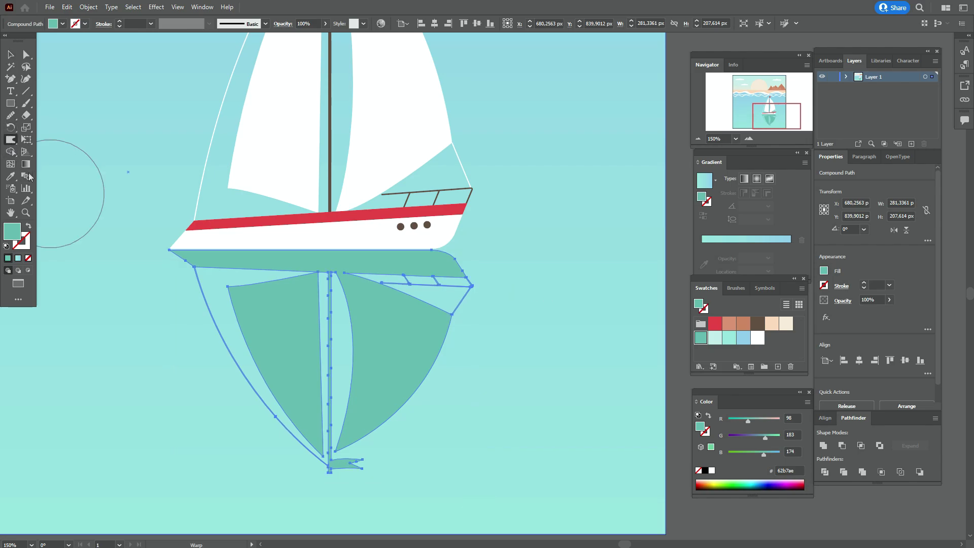
pyautogui.moveTo(144, 280)
pyautogui.mouseDown()
pyautogui.moveTo(471, 305)
pyautogui.moveTo(490, 316)
pyautogui.moveTo(203, 340)
pyautogui.moveTo(204, 369)
pyautogui.moveTo(425, 410)
pyautogui.moveTo(396, 453)
pyautogui.moveTo(247, 472)
pyautogui.moveTo(272, 524)
pyautogui.mouseUp()
pyautogui.moveTo(365, 517); pyautogui.dragTo(386, 518)
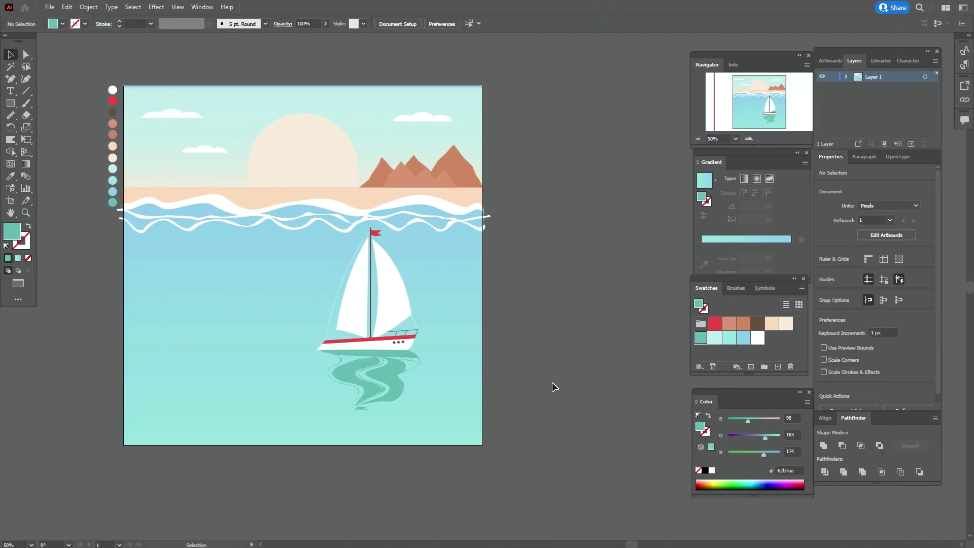
# Step: Shrink the sun slightly and enlarge the mountains to about 362 × 125 px against the artwork's right edge
pyautogui.click(303, 152)
pyautogui.moveTo(303, 152); pyautogui.dragTo(303, 169)
pyautogui.click(417, 168)
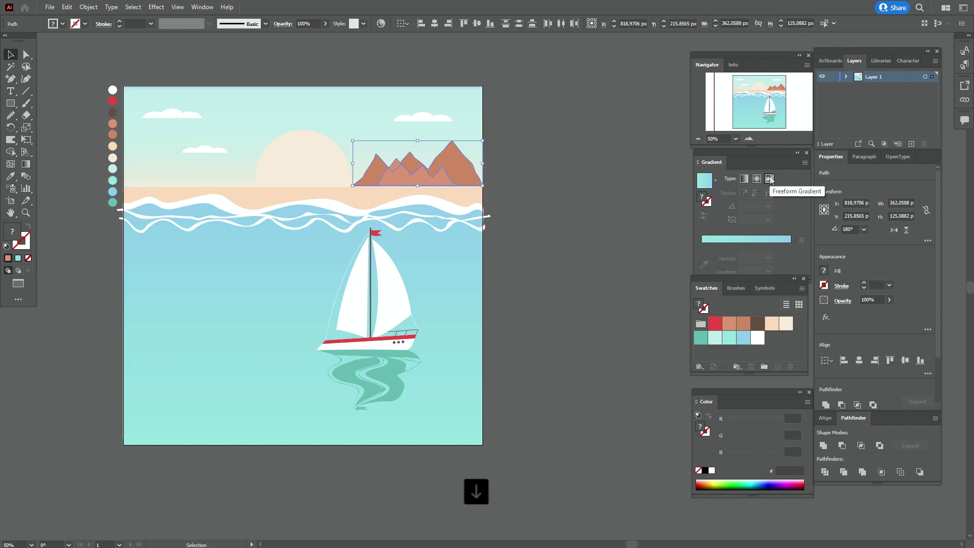
pyautogui.click(584, 189)
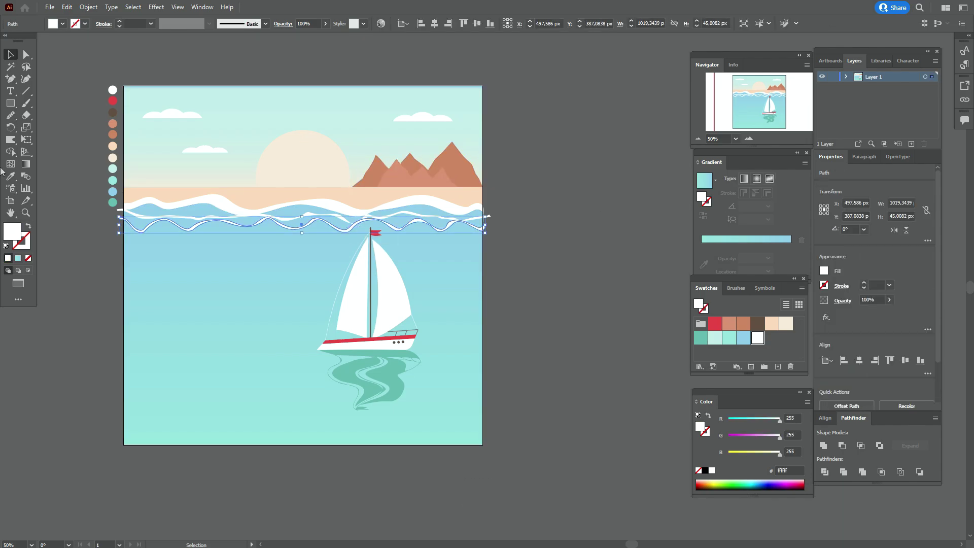
# Step: Warp the lowest white wave line into a more irregular foam shape with the Warp tool
pyautogui.hotkey('shift', 'r')
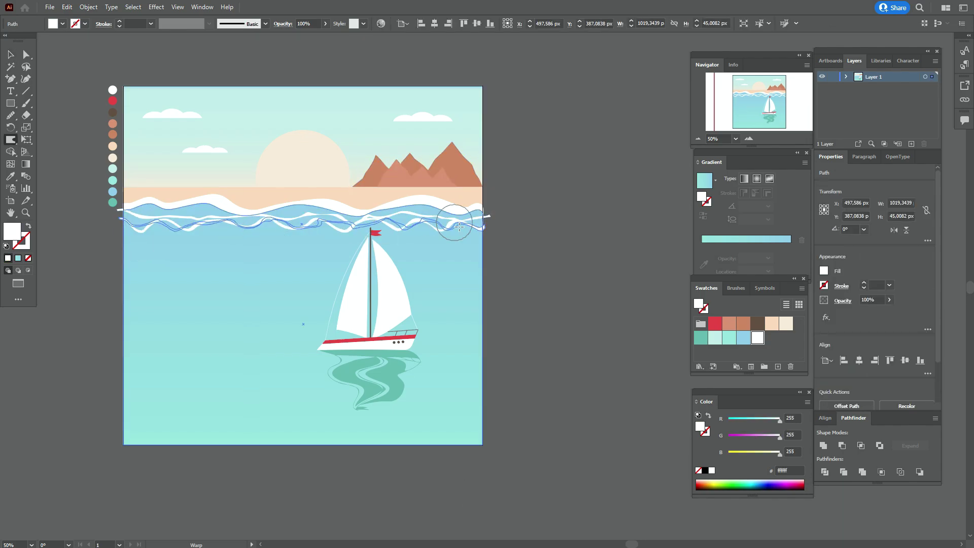
pyautogui.moveTo(338, 207)
pyautogui.mouseDown()
pyautogui.moveTo(239, 226)
pyautogui.moveTo(414, 211)
pyautogui.mouseUp()
pyautogui.press('v')
pyautogui.click(135, 59)
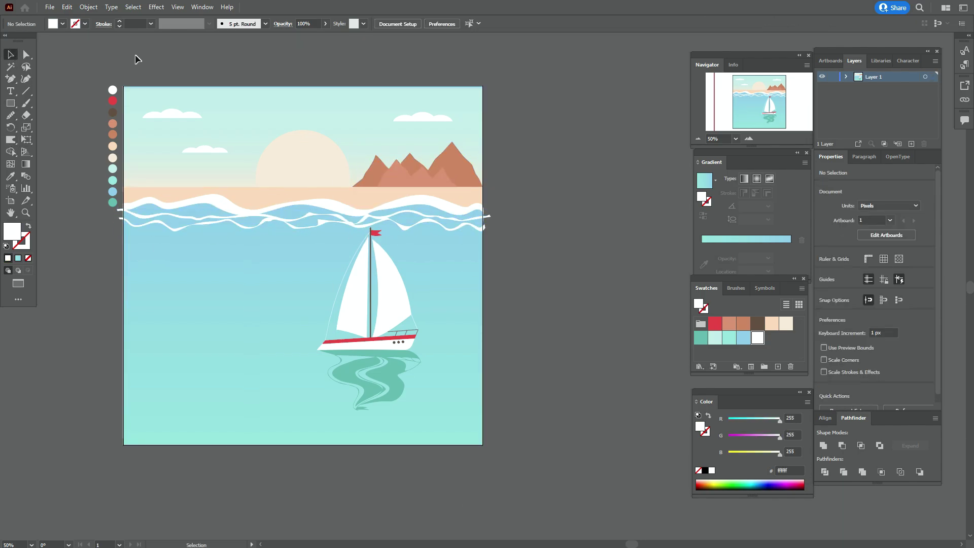
# Step: Select only the sailboat and its reflection, expand their appearance and group them
pyautogui.hotkey('ctrl', 'a')
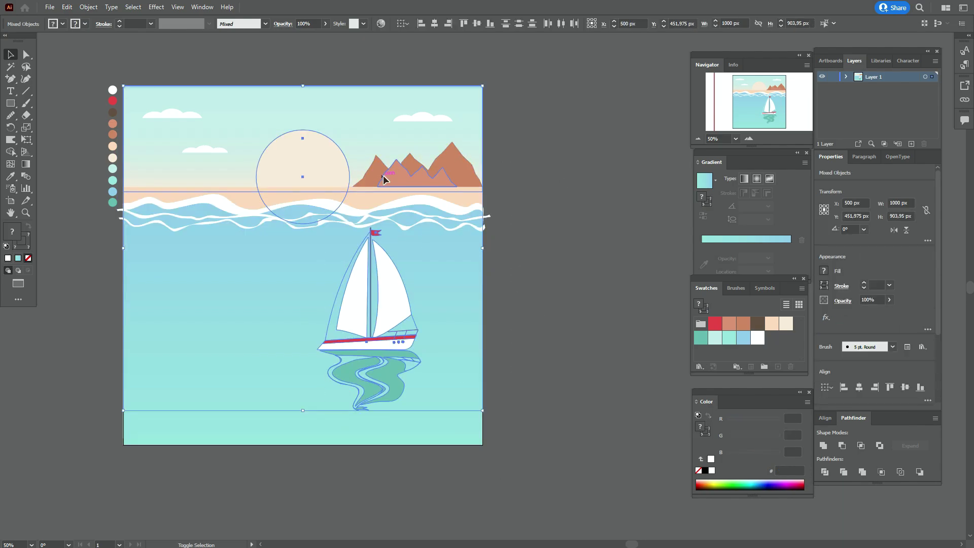
pyautogui.keyDown('shift'); pyautogui.click(372, 91); pyautogui.keyUp('shift')
pyautogui.keyDown('shift'); pyautogui.click(334, 140); pyautogui.keyUp('shift')
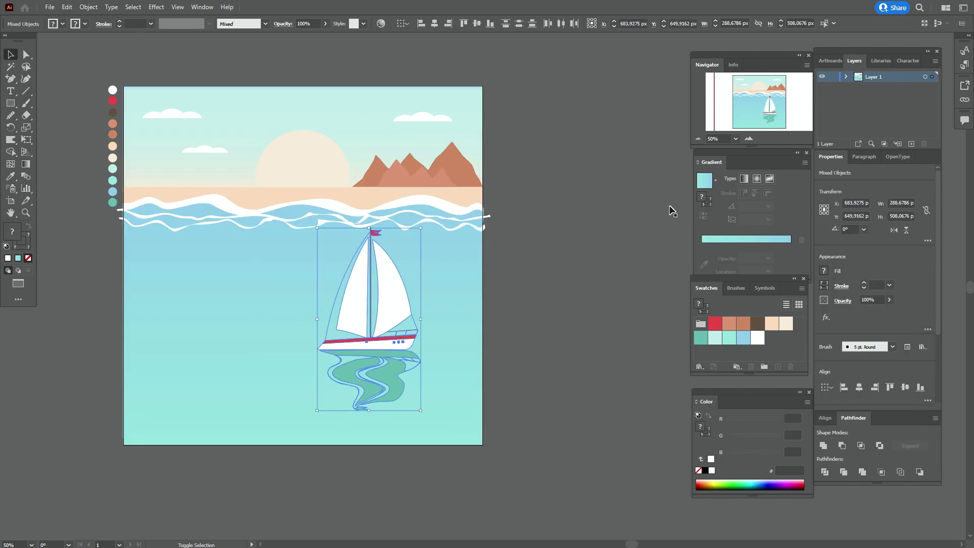
pyautogui.click(89, 7)
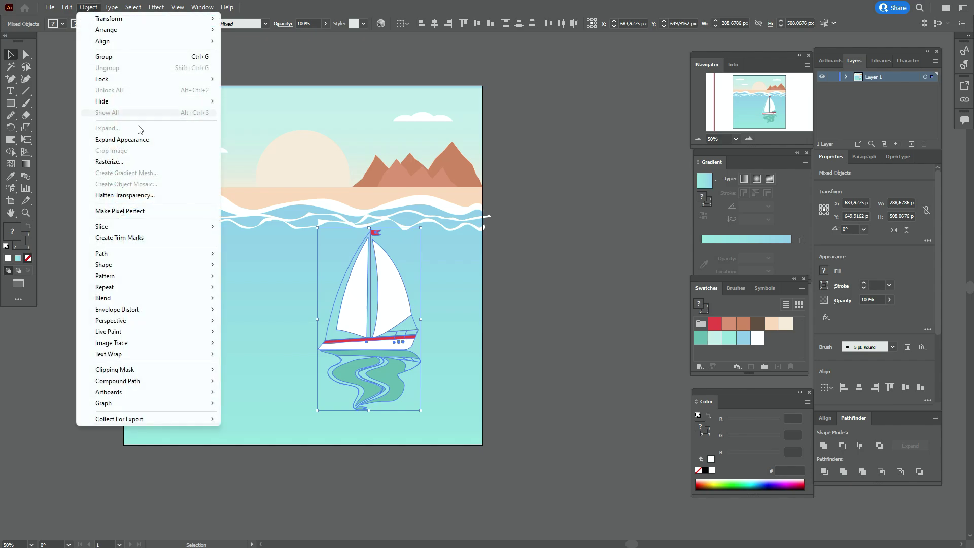
pyautogui.click(131, 136)
pyautogui.click(90, 7)
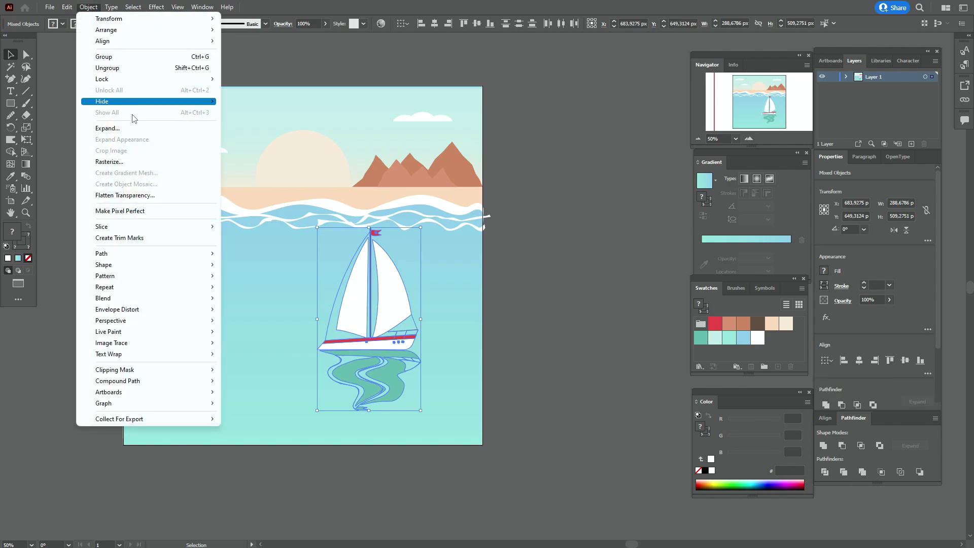
pyautogui.click(131, 100)
pyautogui.click(456, 324)
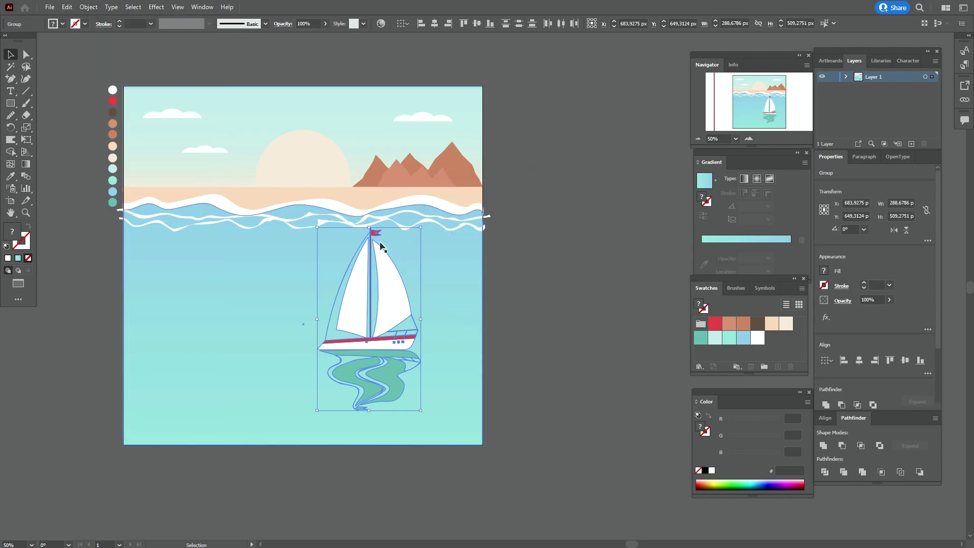
# Step: Enlarge the sailboat group with its reflection to about 353 × 622 px
pyautogui.moveTo(369, 227); pyautogui.dragTo(369, 201)
pyautogui.moveTo(368, 410); pyautogui.dragTo(369, 419)
pyautogui.click(546, 401)
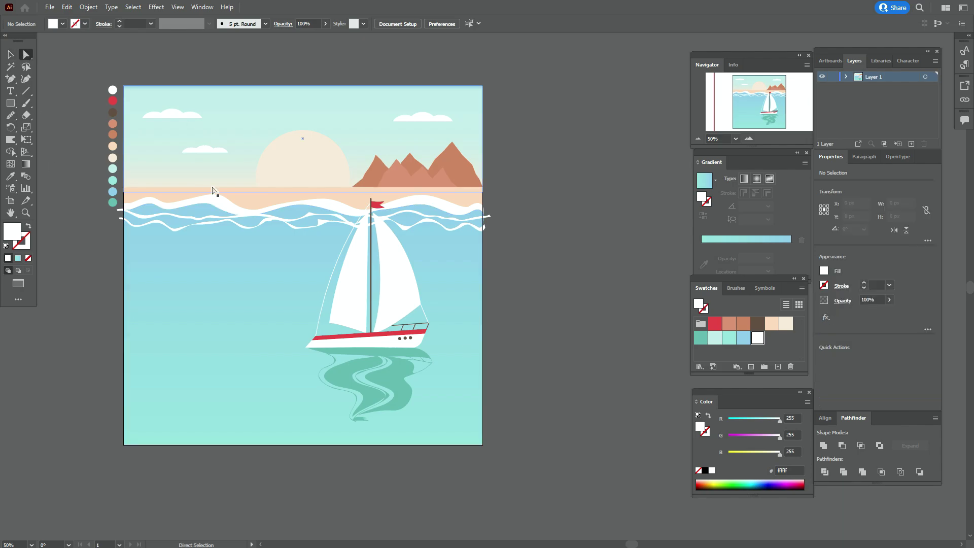
# Step: Adjust the left crest of the upper white foam wave slightly with the Curvature tool
pyautogui.click(334, 208)
pyautogui.hotkey('shift', '`')
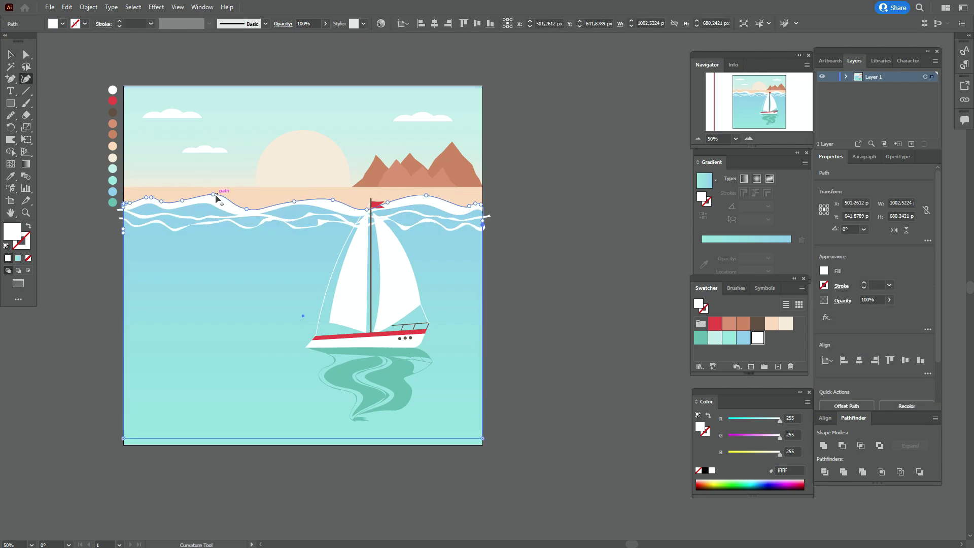
pyautogui.press('v')
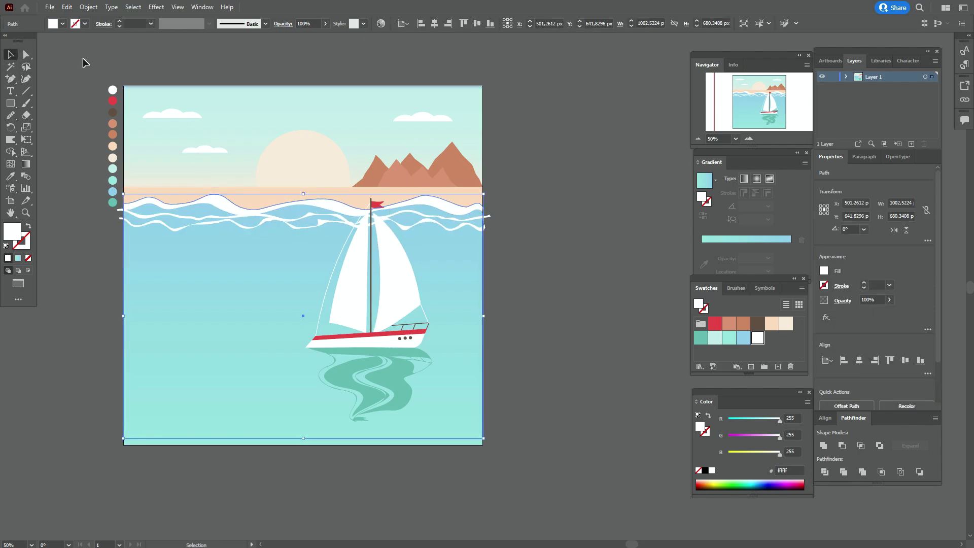
pyautogui.click(88, 58)
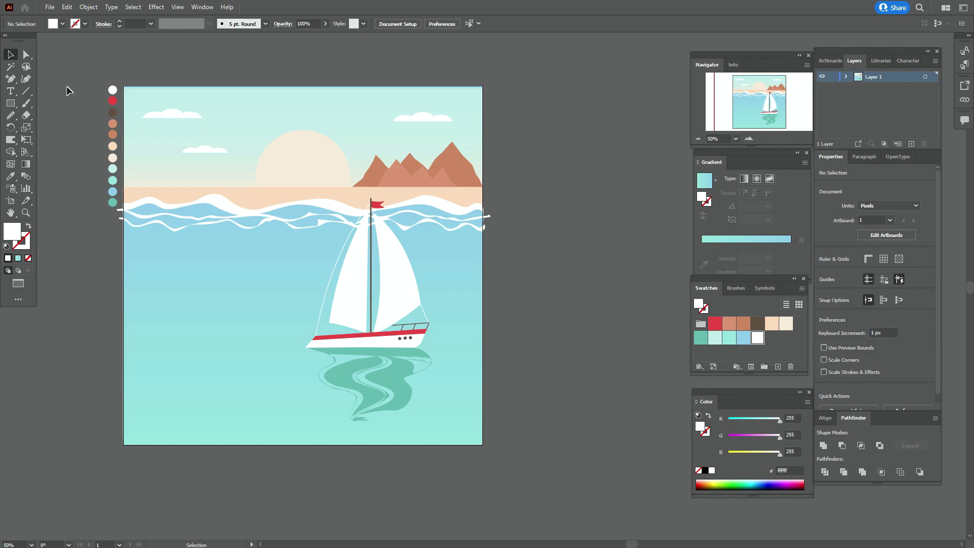
# Step: Scale the sailboat group down slightly and reposition it a little higher on the water
pyautogui.keyDown('shift'); pyautogui.click(468, 253); pyautogui.keyUp('shift')
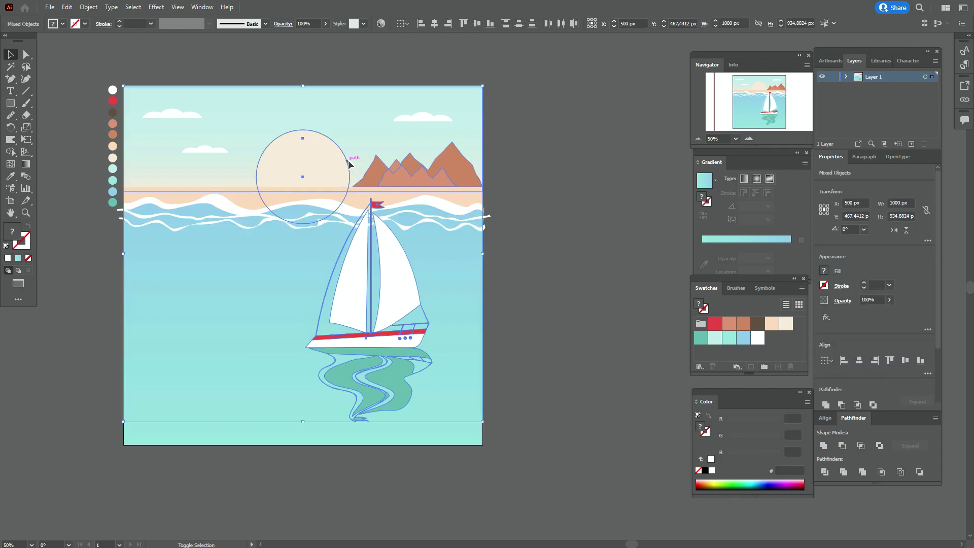
pyautogui.keyDown('shift'); pyautogui.click(453, 183); pyautogui.keyUp('shift')
pyautogui.keyDown('shift'); pyautogui.click(456, 188); pyautogui.keyUp('shift')
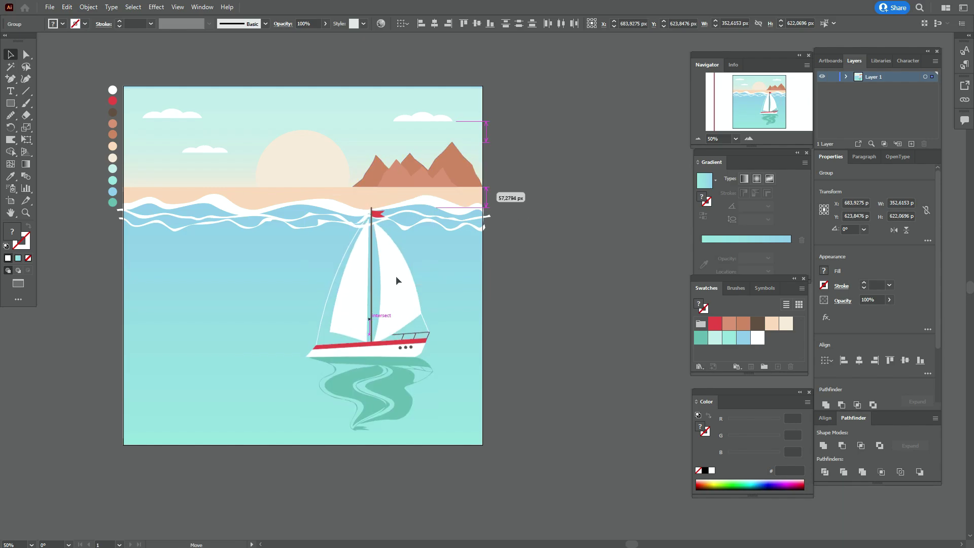
pyautogui.moveTo(396, 257); pyautogui.dragTo(382, 297)
pyautogui.click(525, 305)
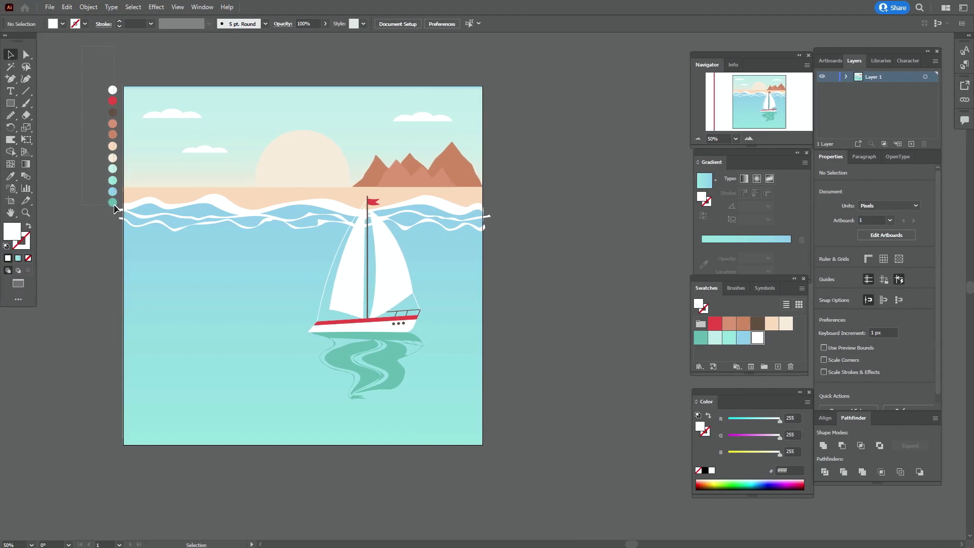
# Step: Delete the column of colour sample circles beside the artboard and draw a 1000 × 1000 px rectangle covering the whole artboard
pyautogui.moveTo(114, 208); pyautogui.dragTo(114, 208)
pyautogui.press('Delete')
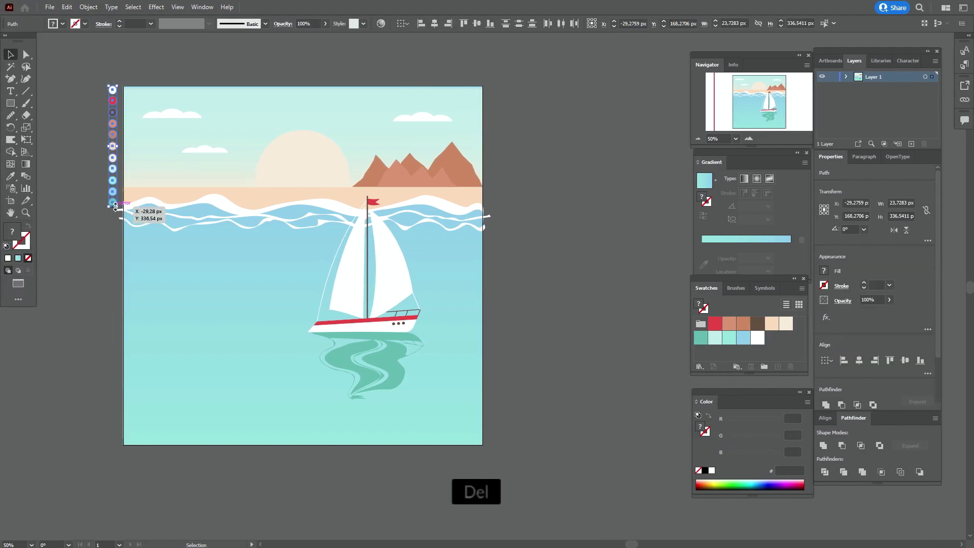
pyautogui.press('m')
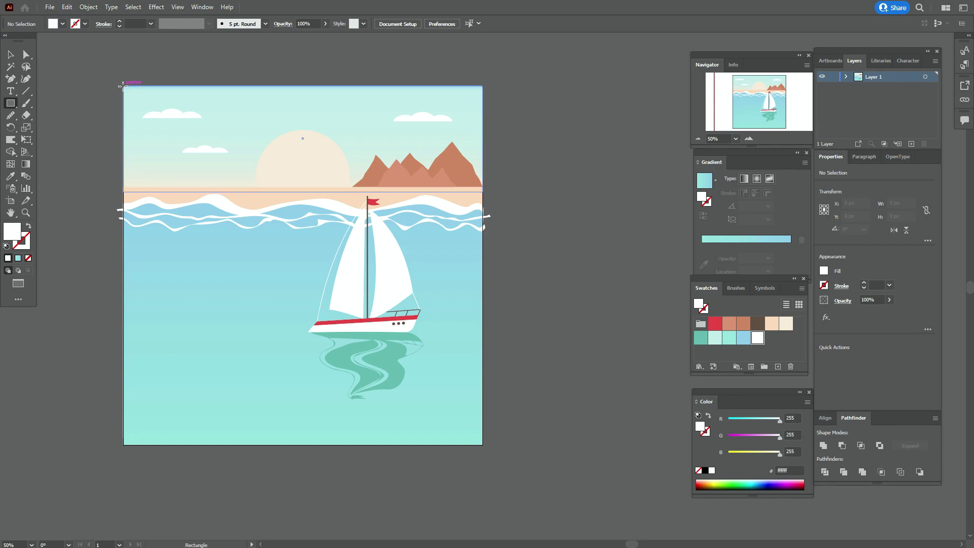
pyautogui.moveTo(123, 84); pyautogui.dragTo(483, 444)
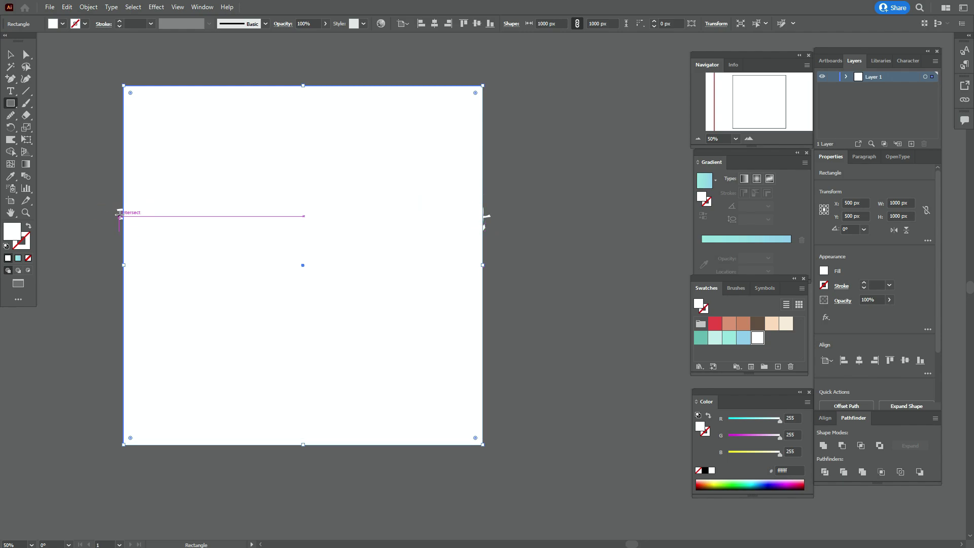
# Step: Clip all the artwork to the artboard-sized rectangle with a clipping mask
pyautogui.click(11, 54)
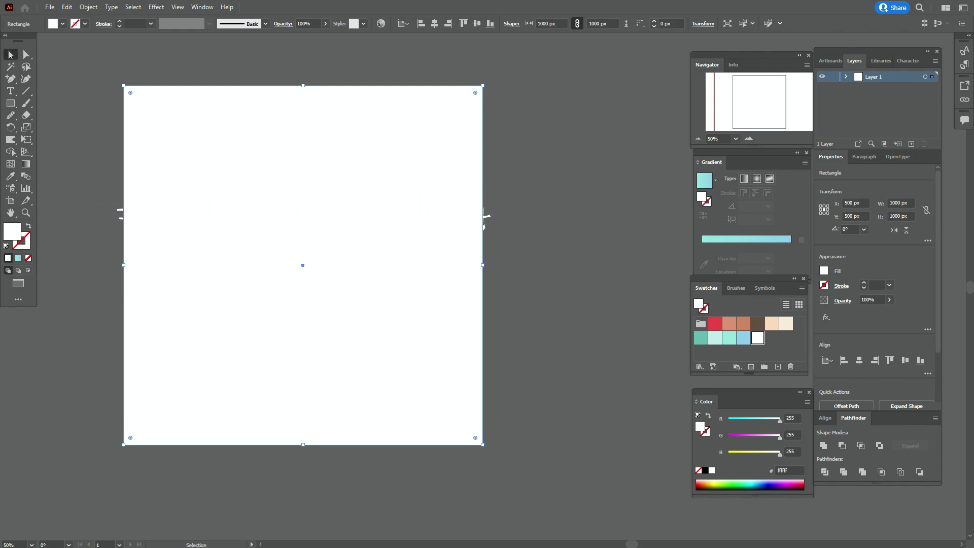
pyautogui.hotkey('ctrl', 'a')
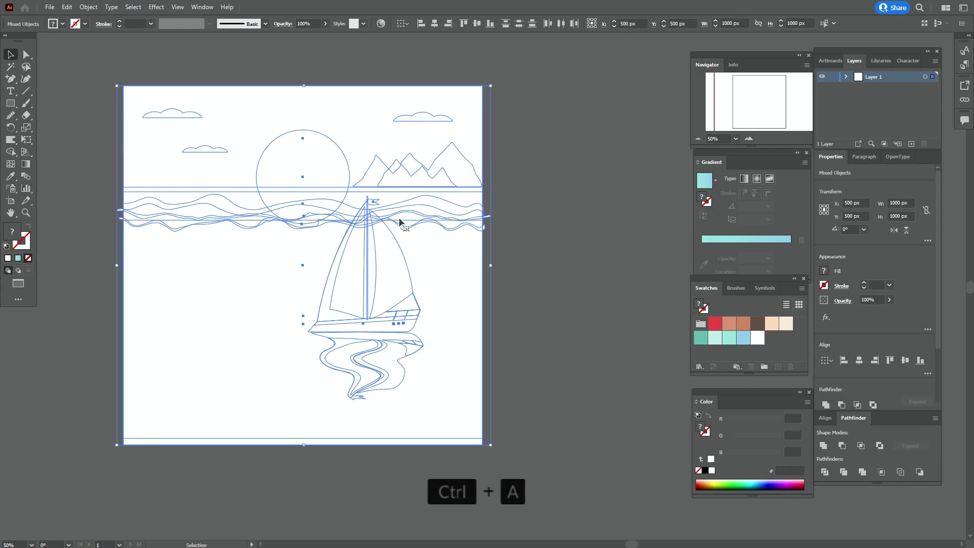
pyautogui.rightClick(398, 217)
pyautogui.click(467, 309)
pyautogui.click(537, 301)
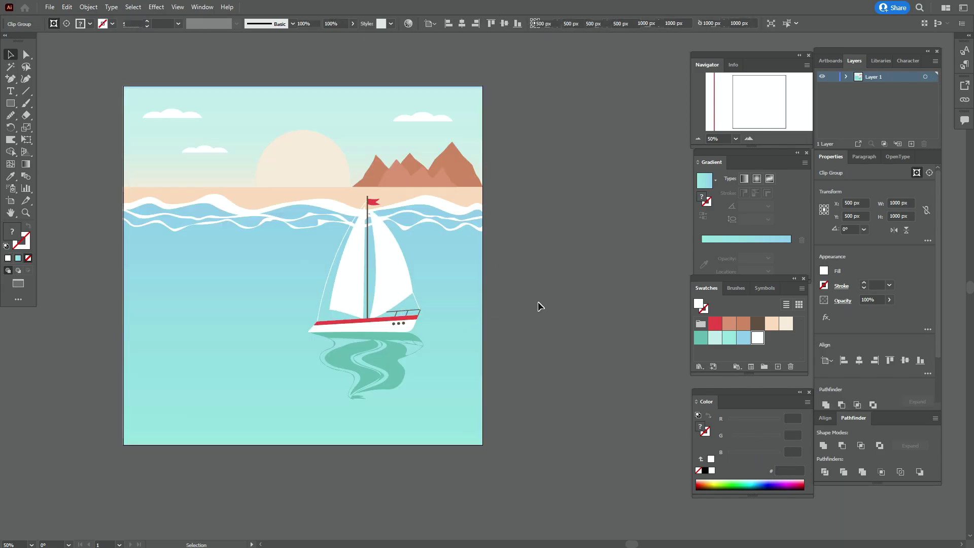